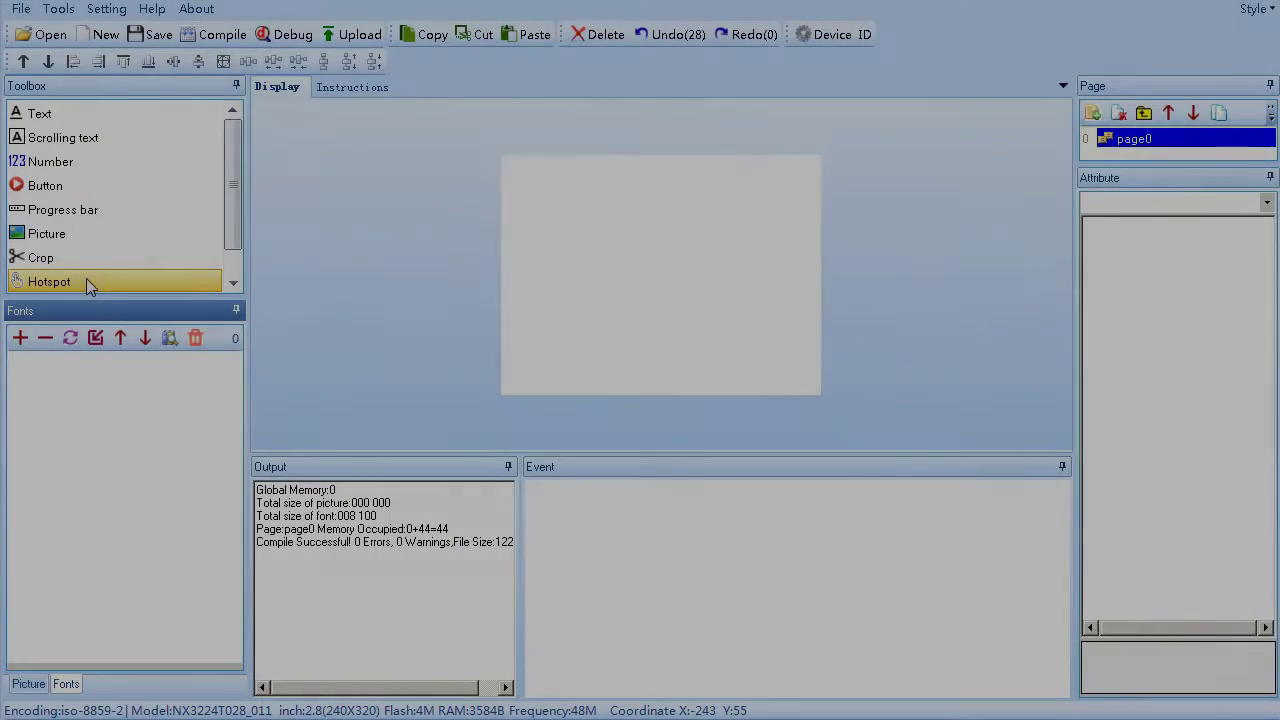
# Add a Hotspot component to the page and place it near the upper-left area at about x 44, y 27.
pyautogui.click(80, 281)
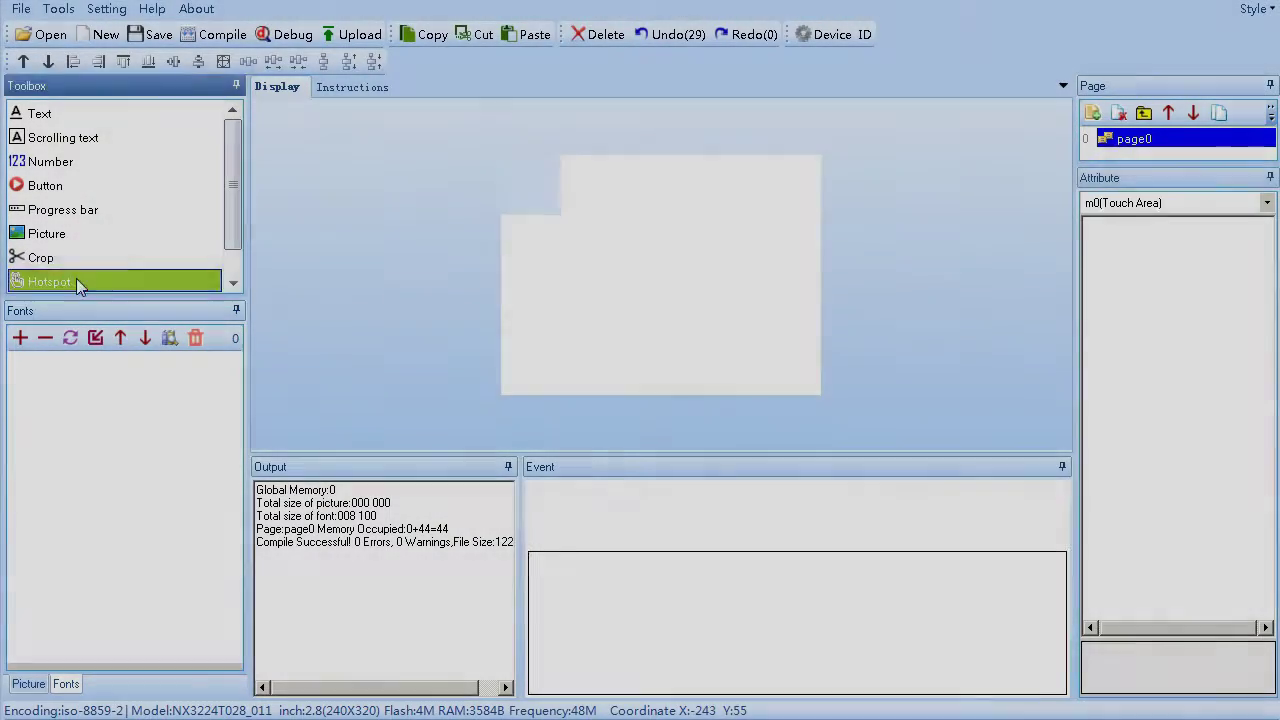
pyautogui.moveTo(537, 204); pyautogui.dragTo(582, 232)
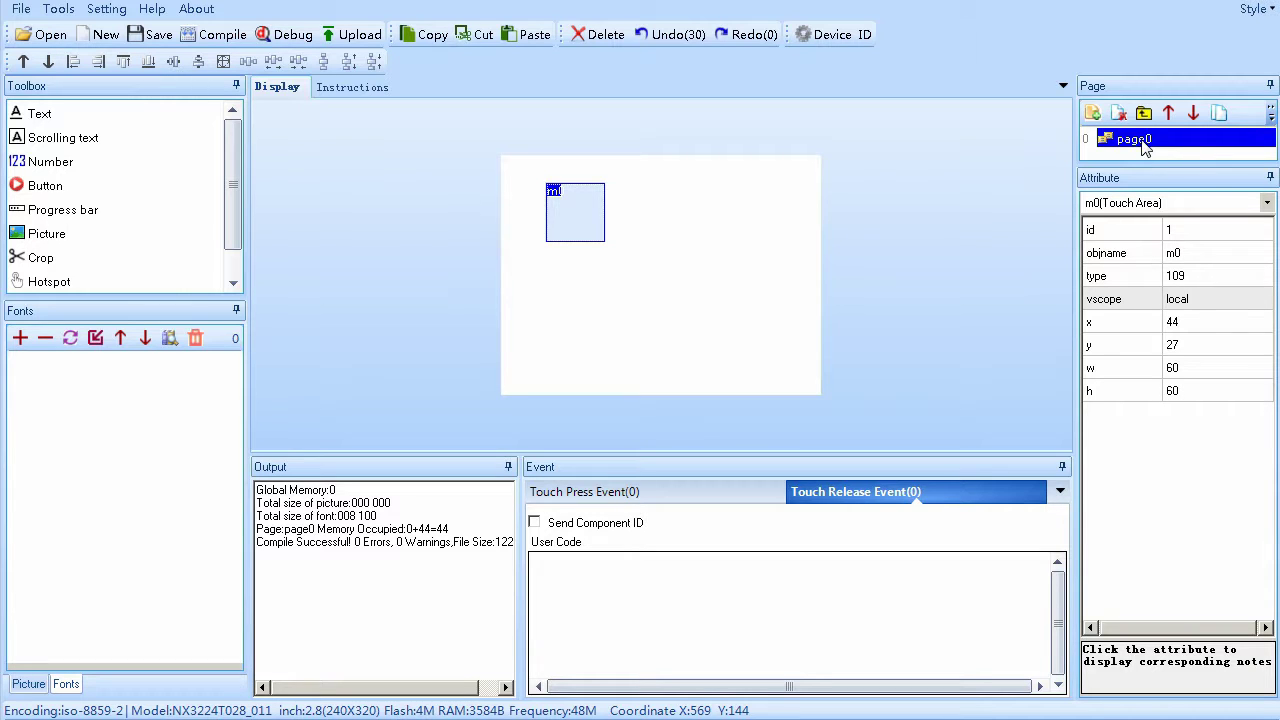
# Import the 320x240 aquarium picture with the thermometer into the project's picture resources.
pyautogui.click(97, 422)
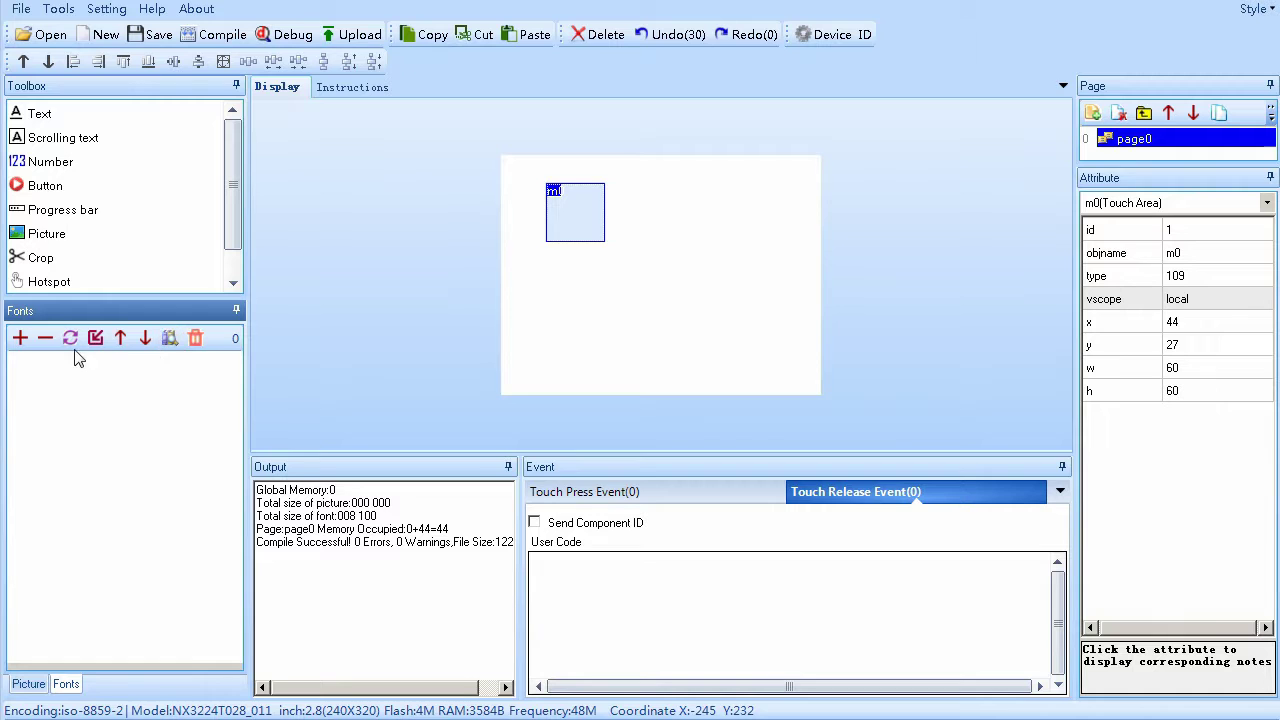
pyautogui.click(28, 684)
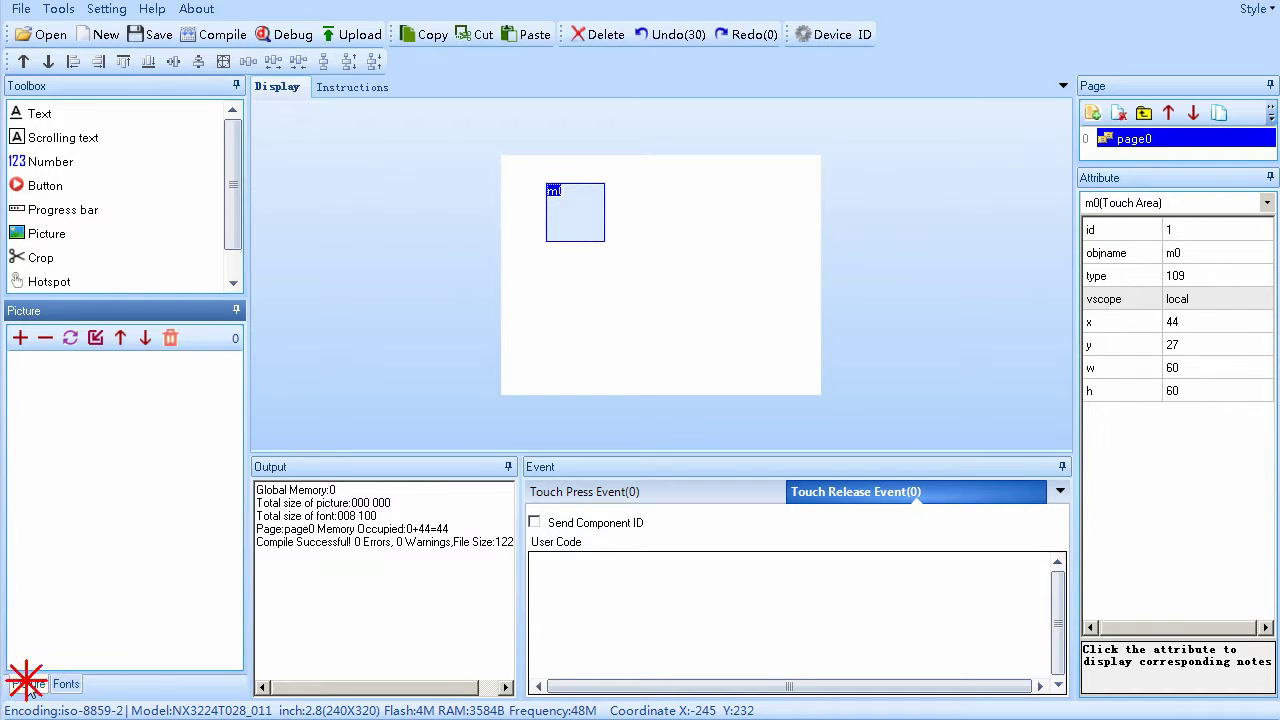
pyautogui.click(20, 338)
pyautogui.doubleClick(1098, 588)
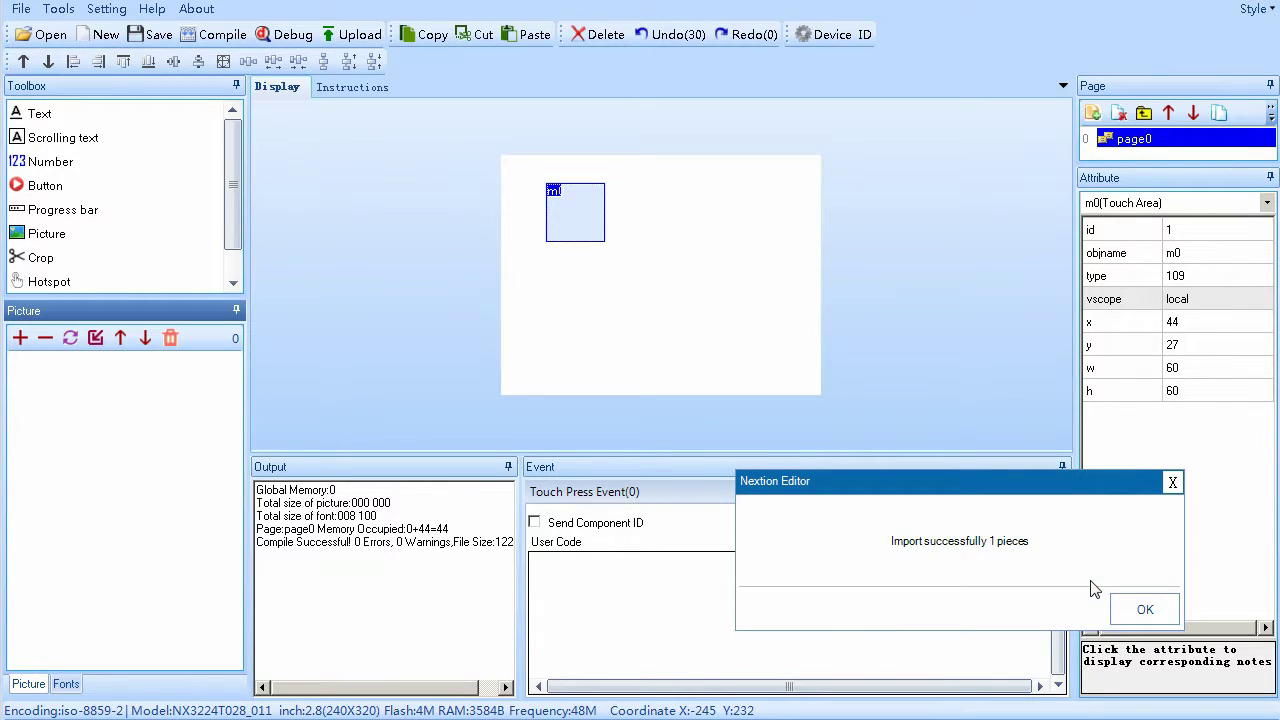
pyautogui.click(1144, 608)
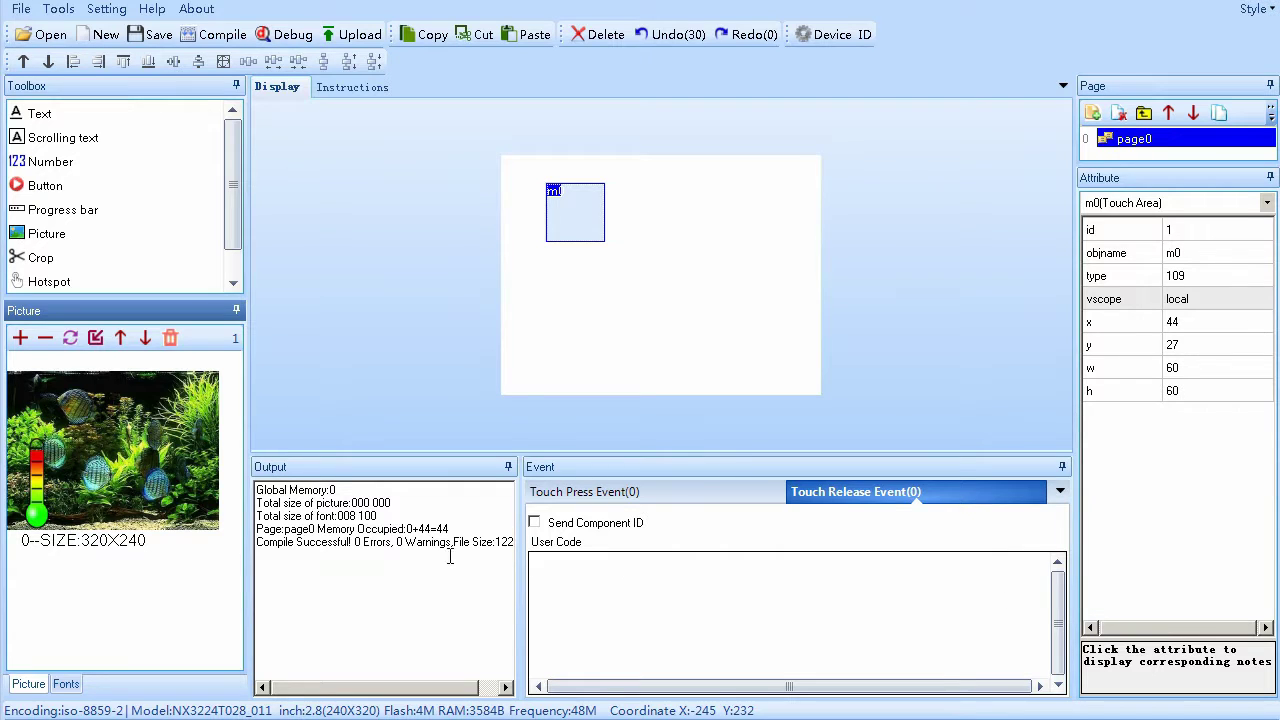
# Set the page0 background fill to image and use the imported aquarium picture (picture 0).
pyautogui.click(745, 273)
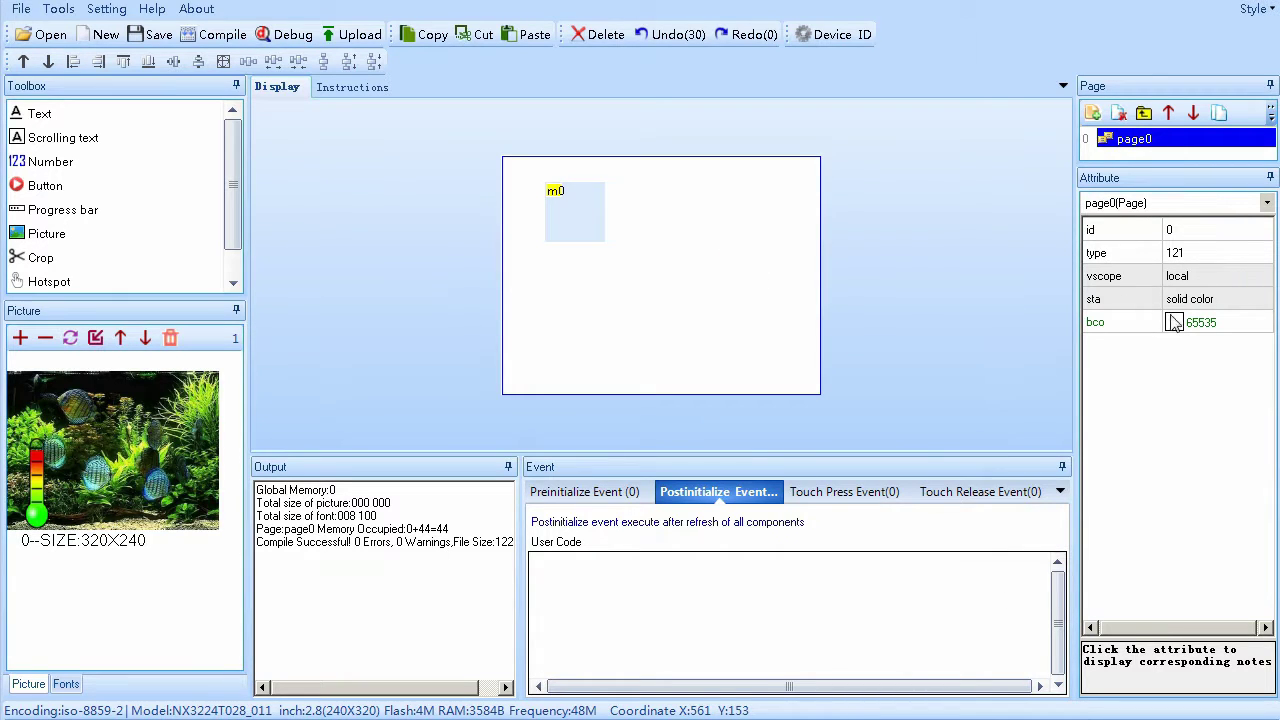
pyautogui.click(1218, 303)
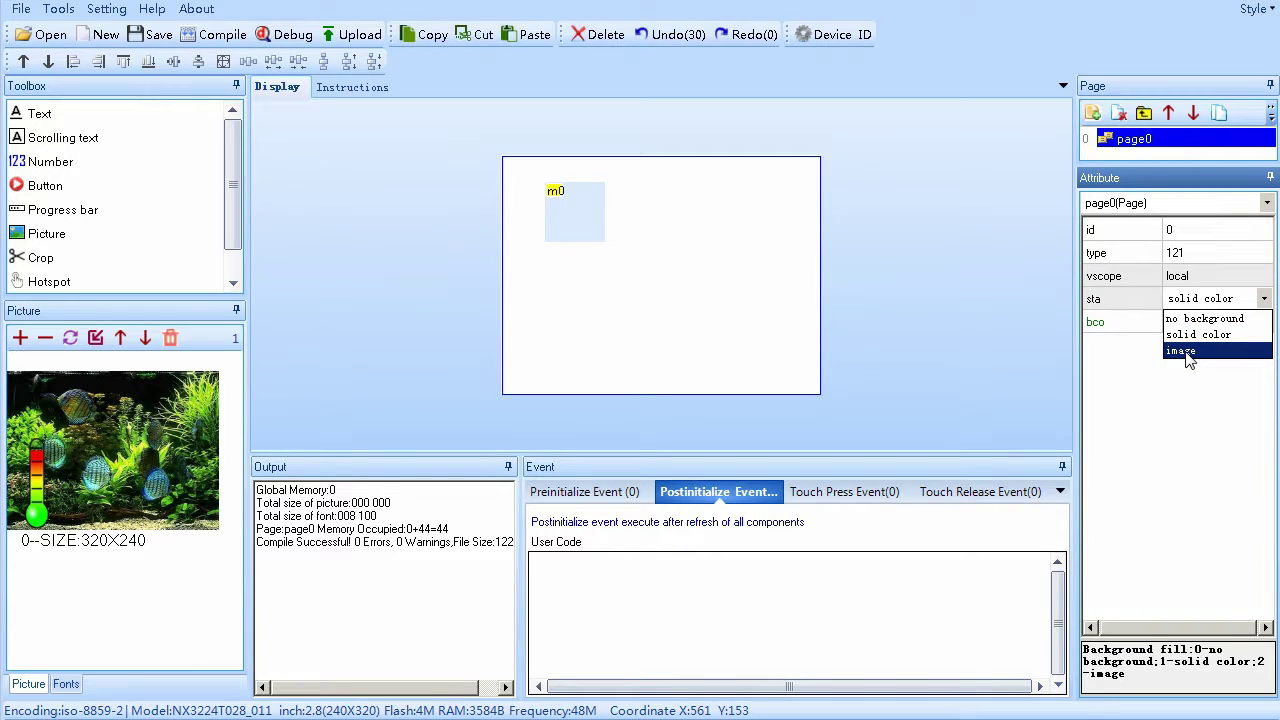
pyautogui.click(1189, 352)
pyautogui.click(1185, 322)
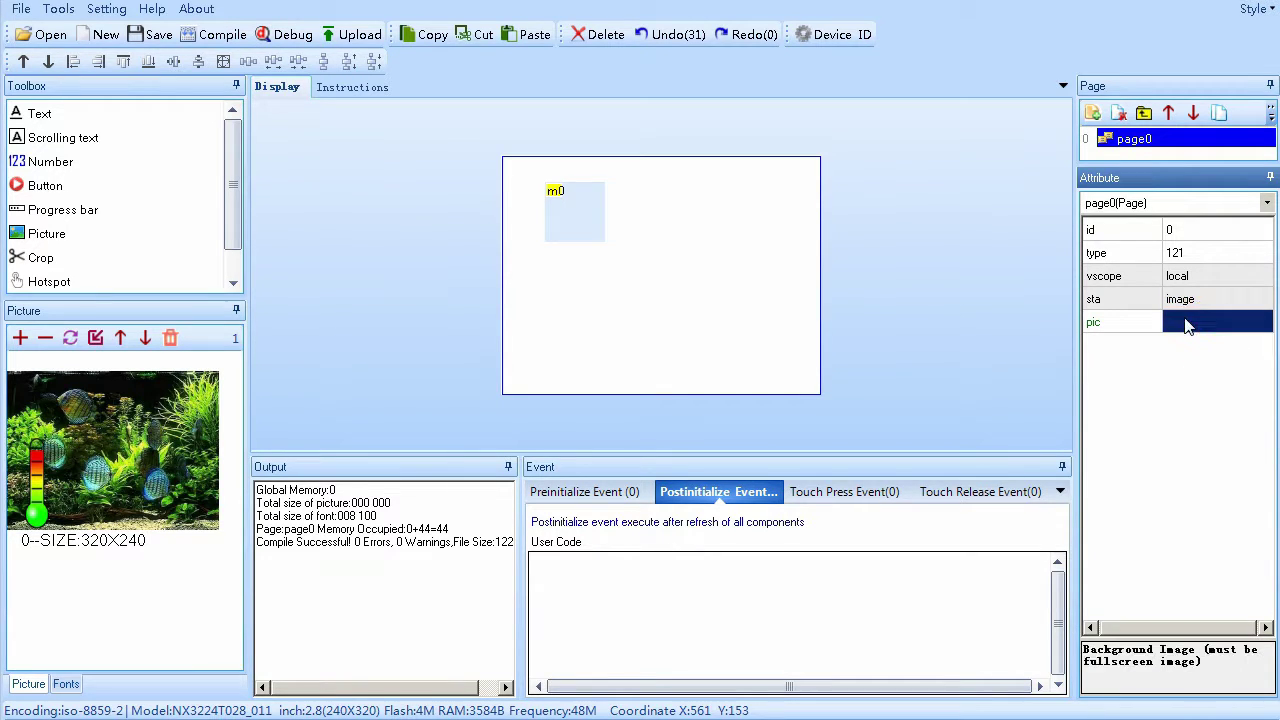
pyautogui.click(1180, 318)
pyautogui.click(975, 385)
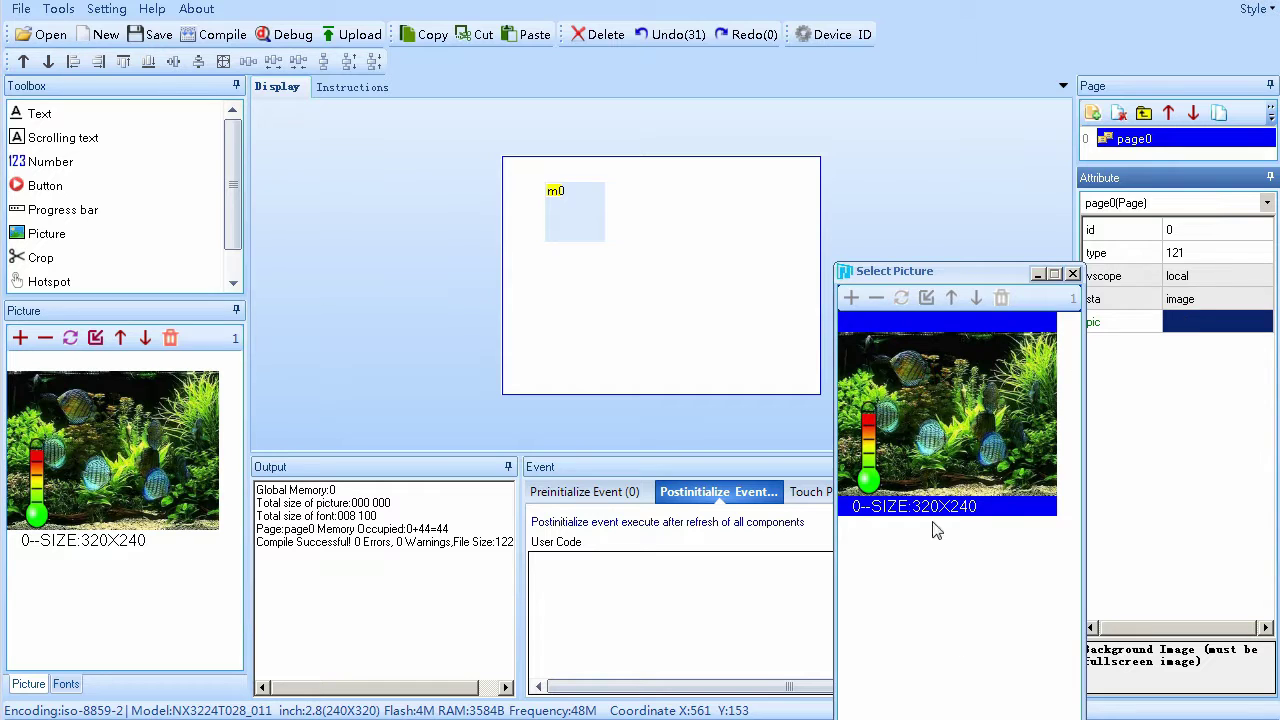
pyautogui.doubleClick(975, 385)
# Move hotspot m0 over the thermometer's upper half and resize it to about 48 by 67.
pyautogui.click(580, 212)
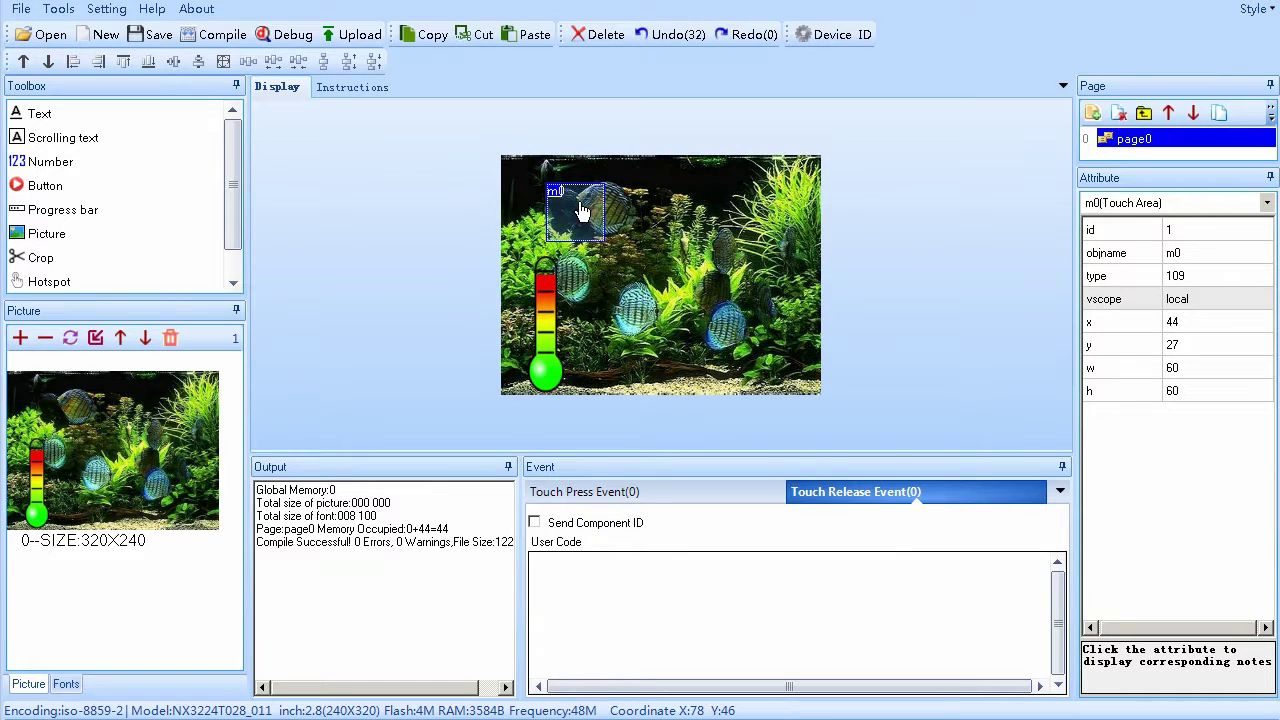
pyautogui.moveTo(575, 245); pyautogui.dragTo(551, 306)
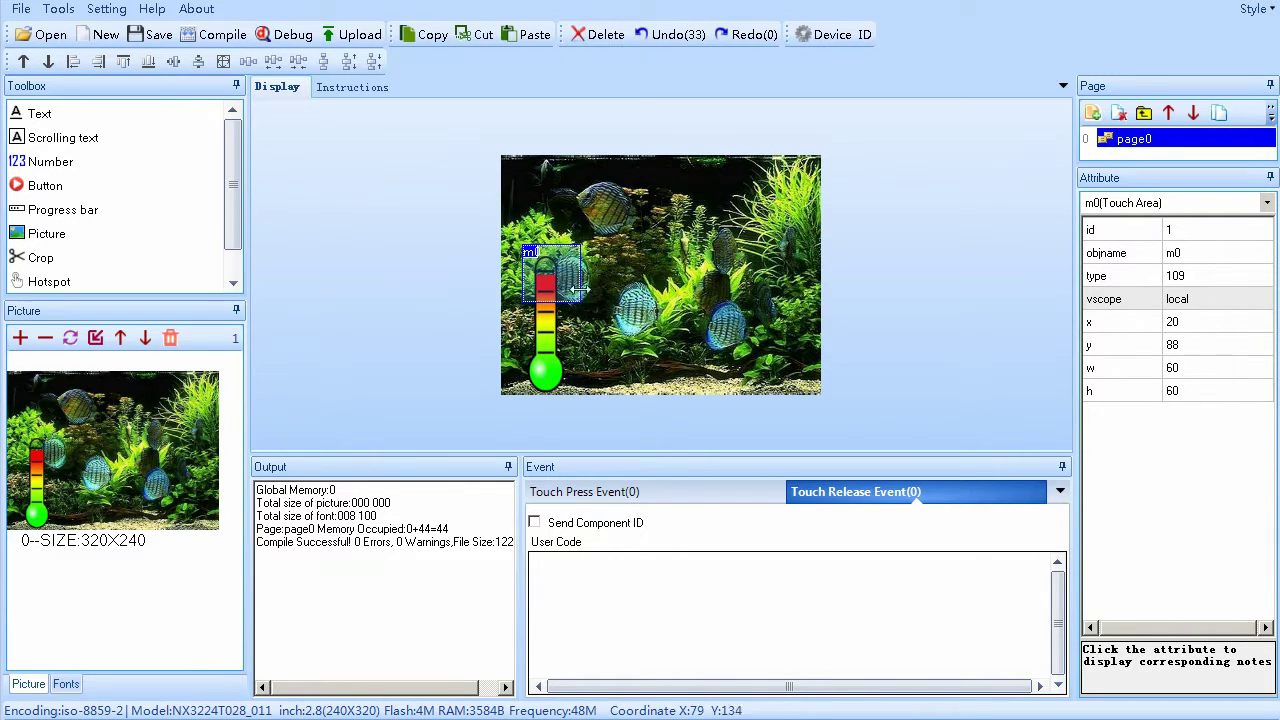
pyautogui.click(570, 286)
pyautogui.moveTo(581, 290); pyautogui.dragTo(547, 320)
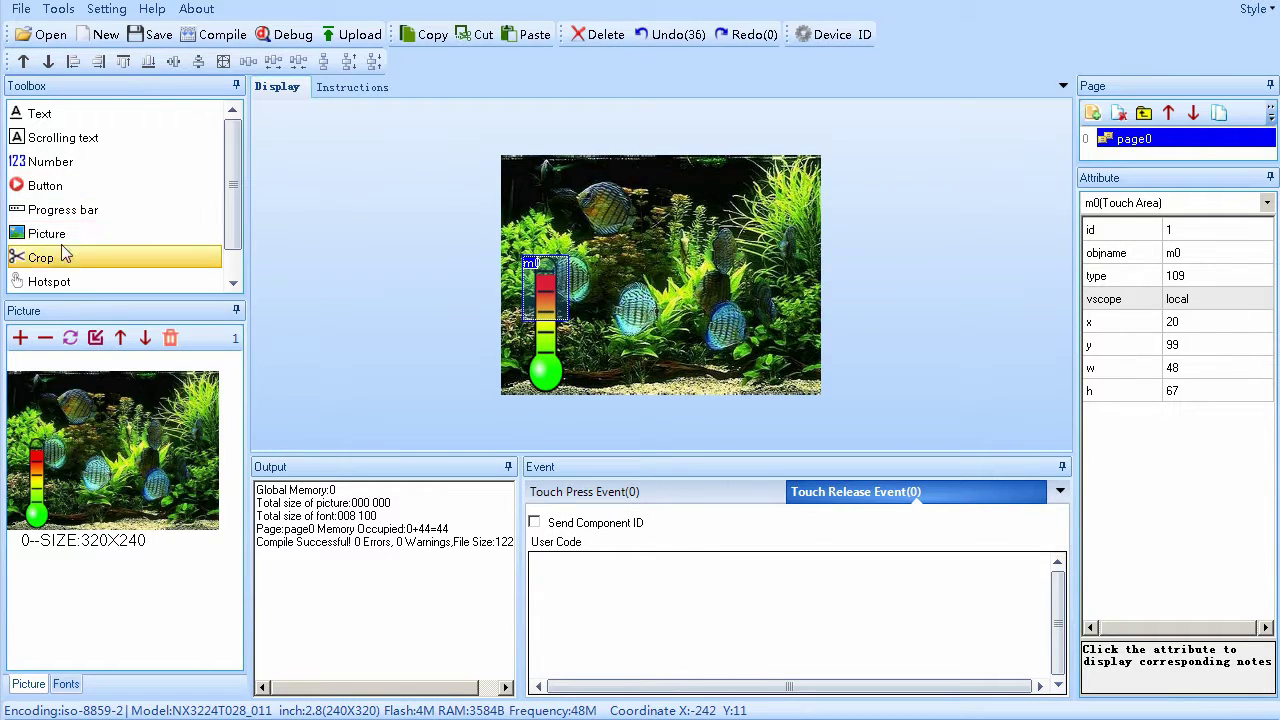
# Add a second hotspot fitted over the thermometer's lower half and narrow m0 to about 34 by 67 around the upper half.
pyautogui.click(53, 282)
pyautogui.moveTo(530, 186); pyautogui.dragTo(545, 352)
pyautogui.click(543, 300)
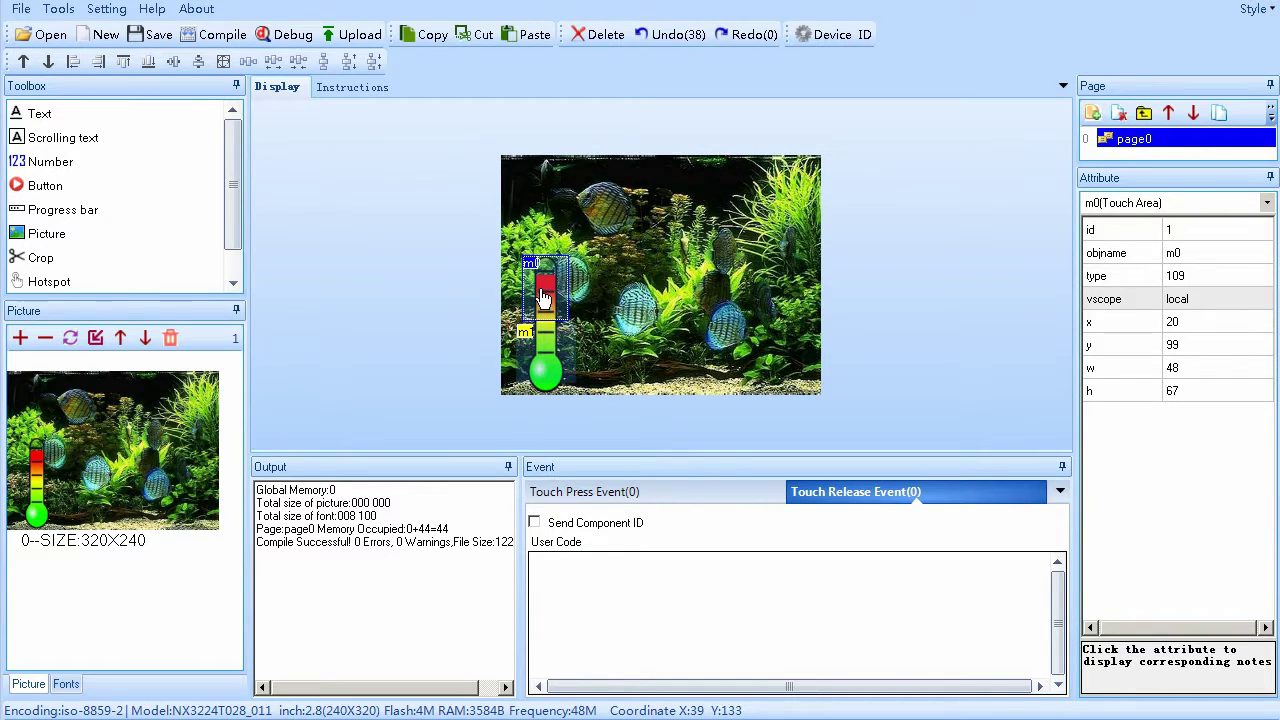
pyautogui.click(549, 365)
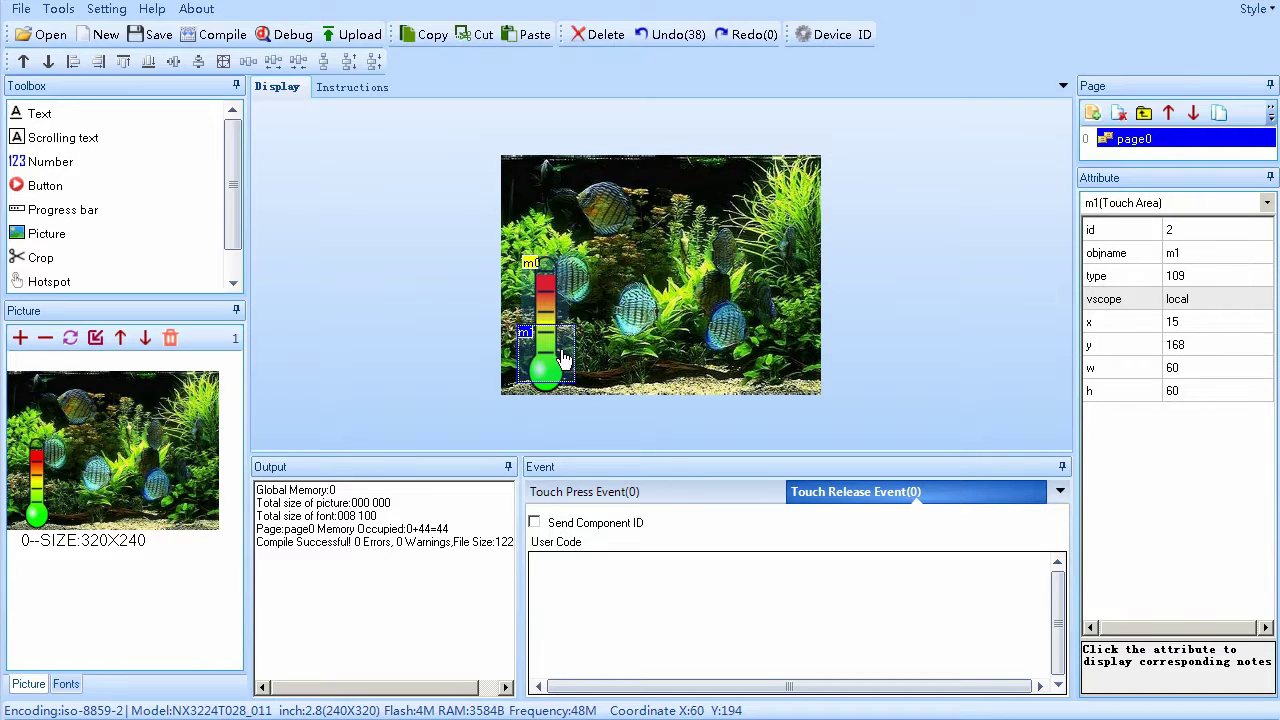
pyautogui.moveTo(547, 384)
pyautogui.mouseDown()
pyautogui.moveTo(533, 400)
pyautogui.moveTo(566, 364)
pyautogui.moveTo(529, 359)
pyautogui.moveTo(553, 372)
pyautogui.mouseUp()
pyautogui.click(545, 290)
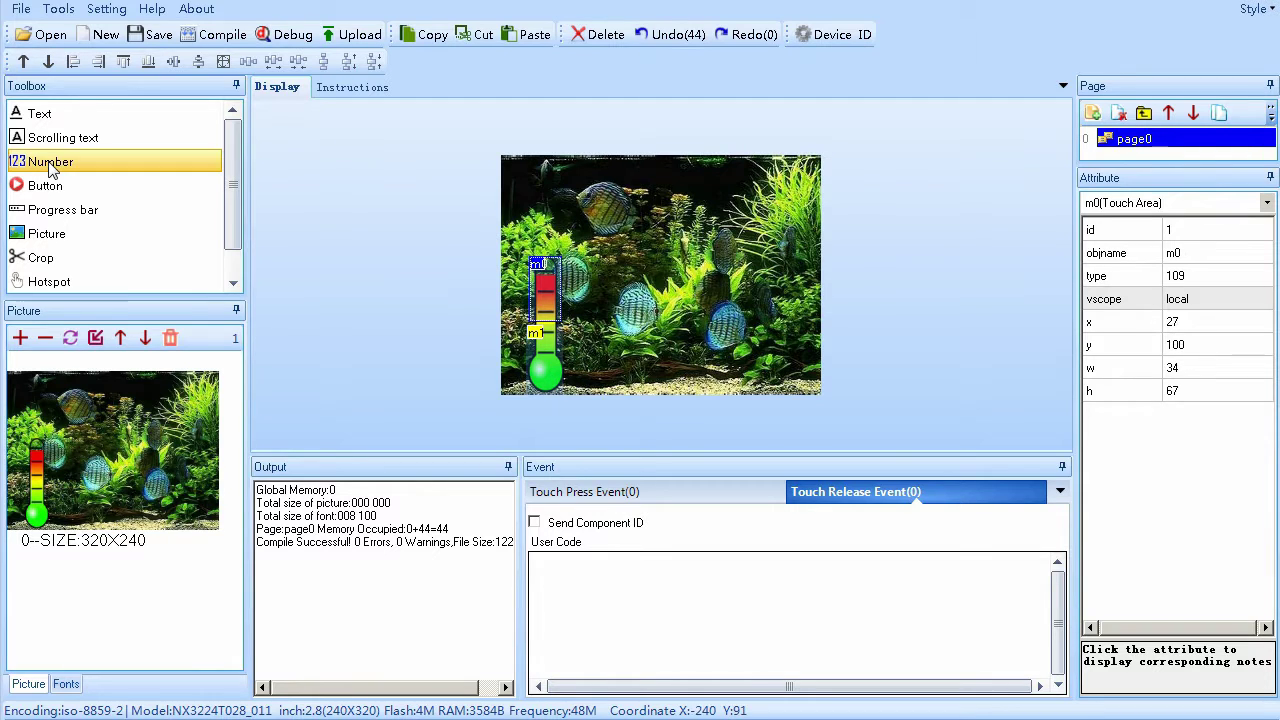
# Add a Number component and move it to the upper-right corner of the aquarium page.
pyautogui.click(50, 163)
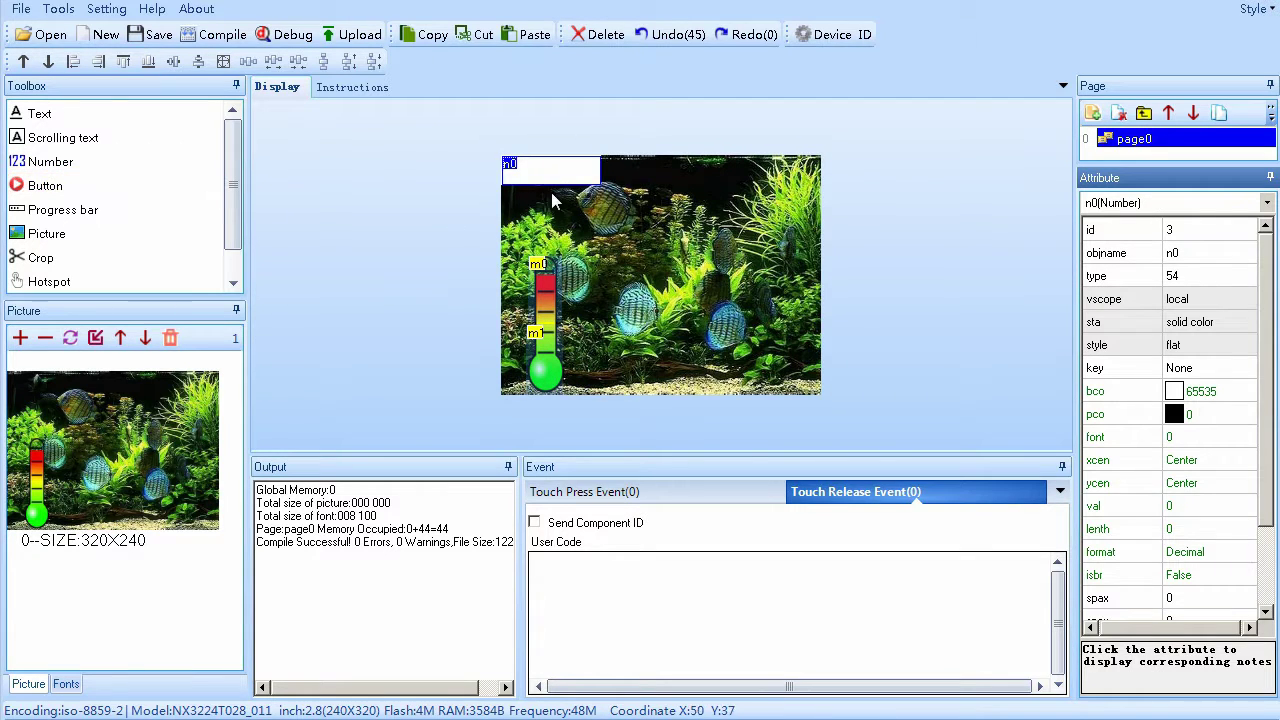
pyautogui.click(563, 170)
pyautogui.moveTo(563, 170); pyautogui.dragTo(782, 180)
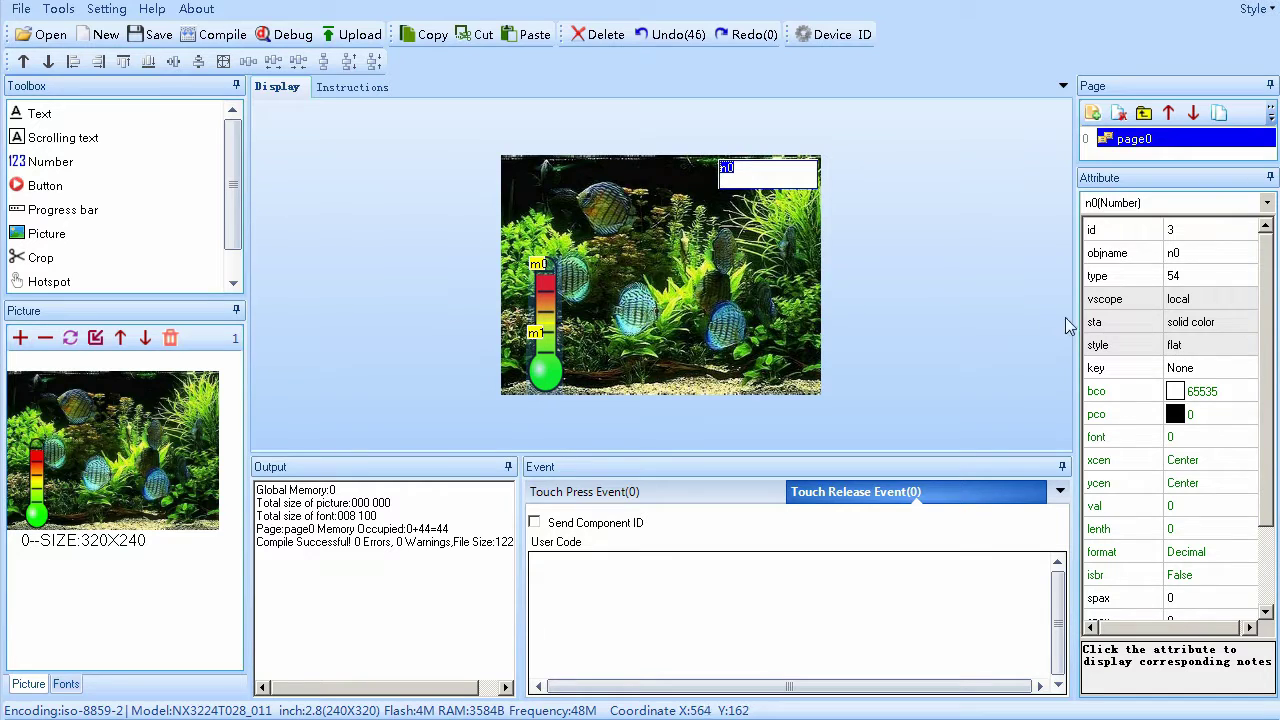
# Set the number component's background fill to crop image, using the aquarium picture as its source.
pyautogui.click(1208, 330)
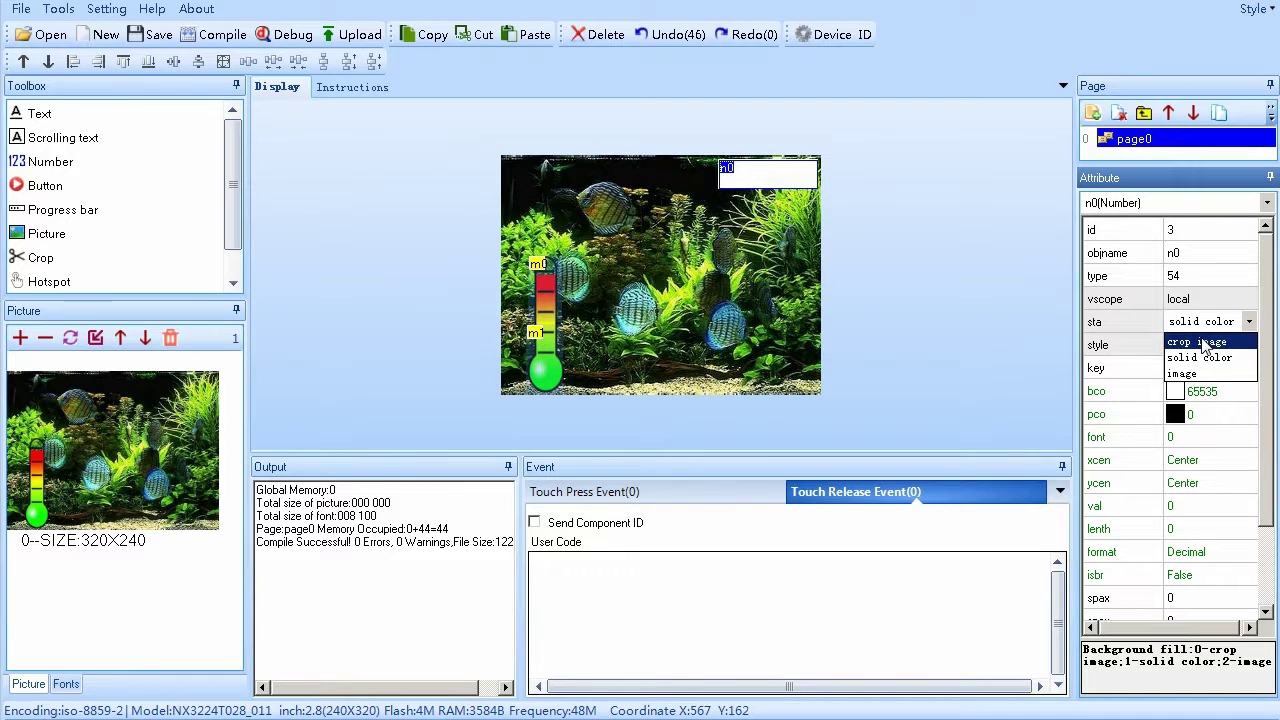
pyautogui.click(1205, 343)
pyautogui.click(1188, 368)
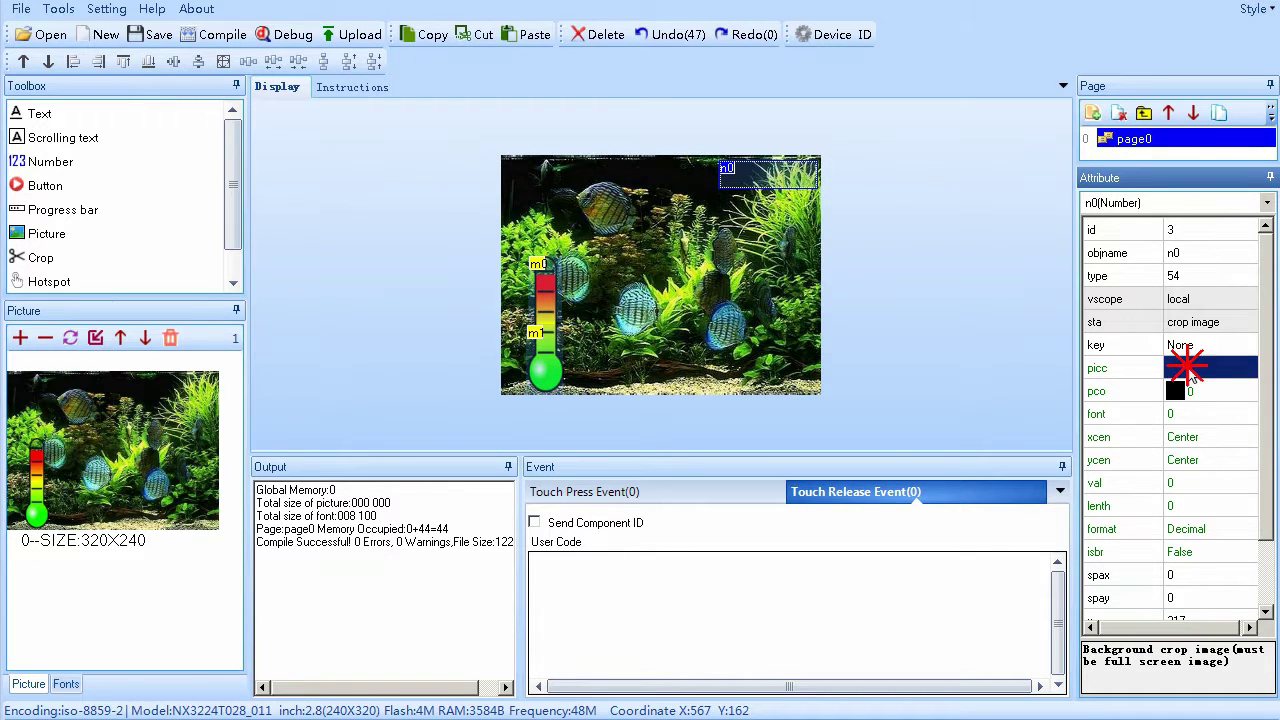
pyautogui.click(1188, 368)
pyautogui.click(976, 421)
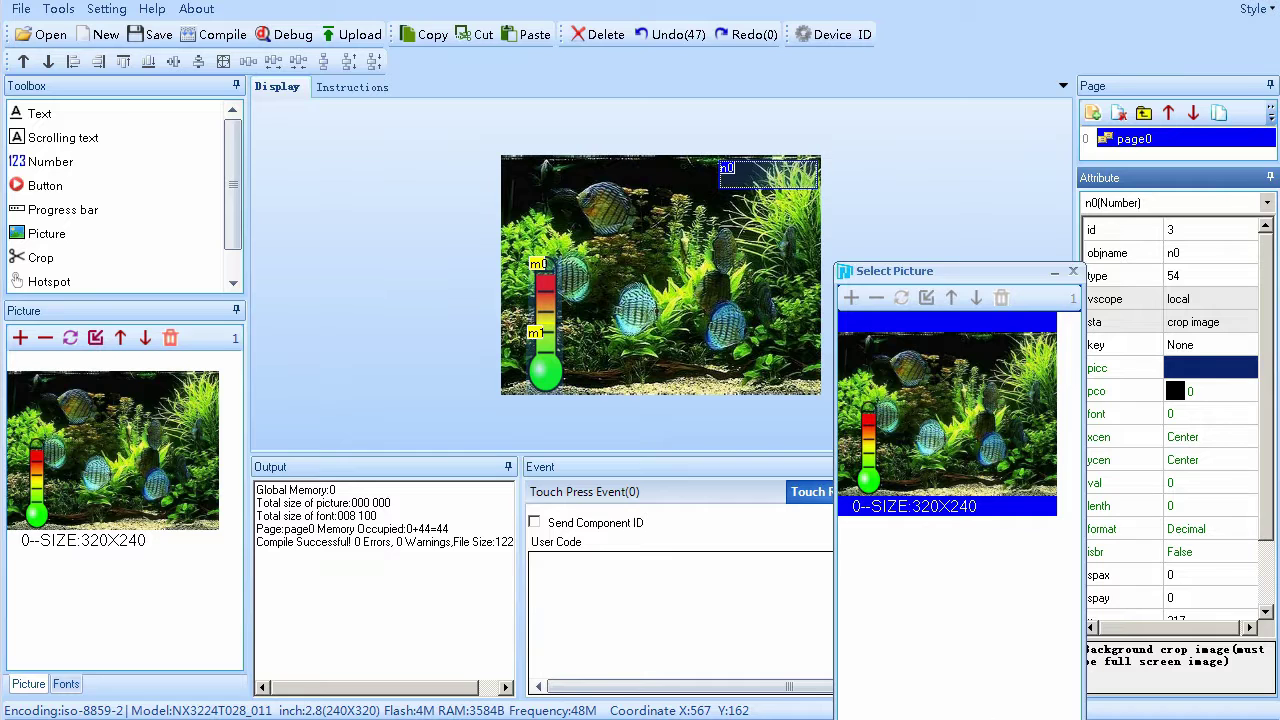
pyautogui.doubleClick(946, 421)
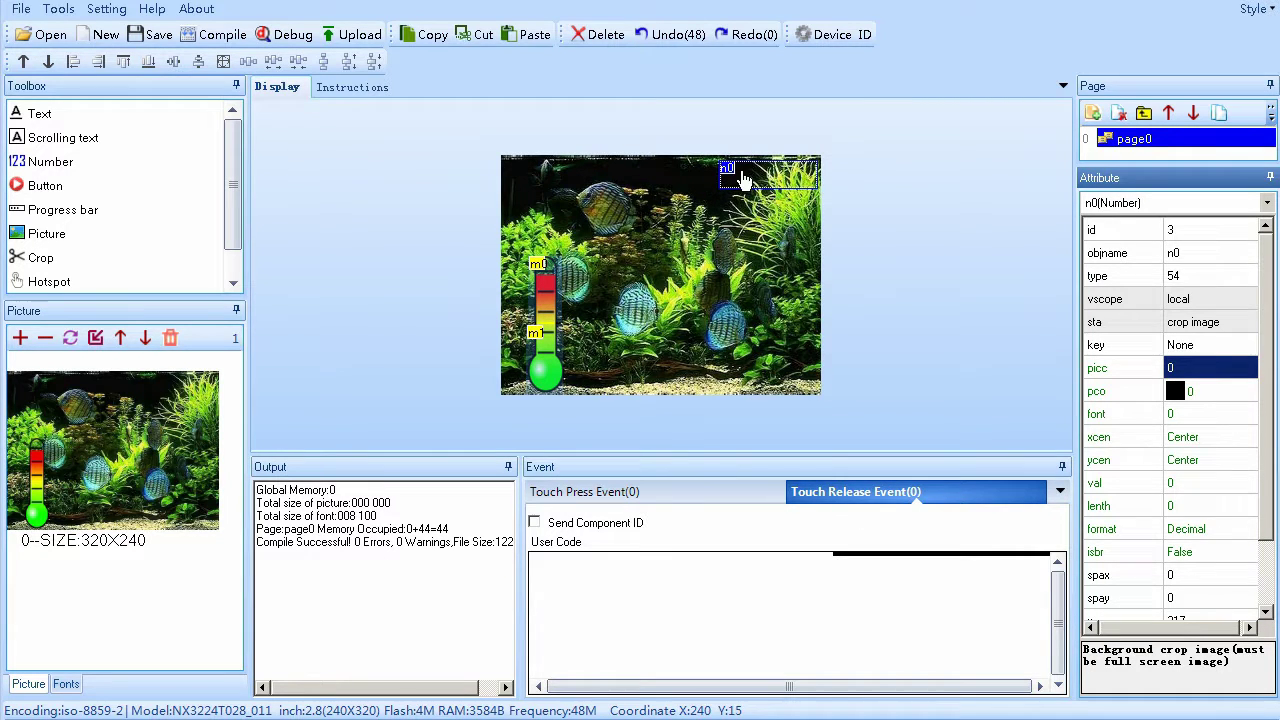
# Set the font color of number component n0 to red.
pyautogui.click(755, 180)
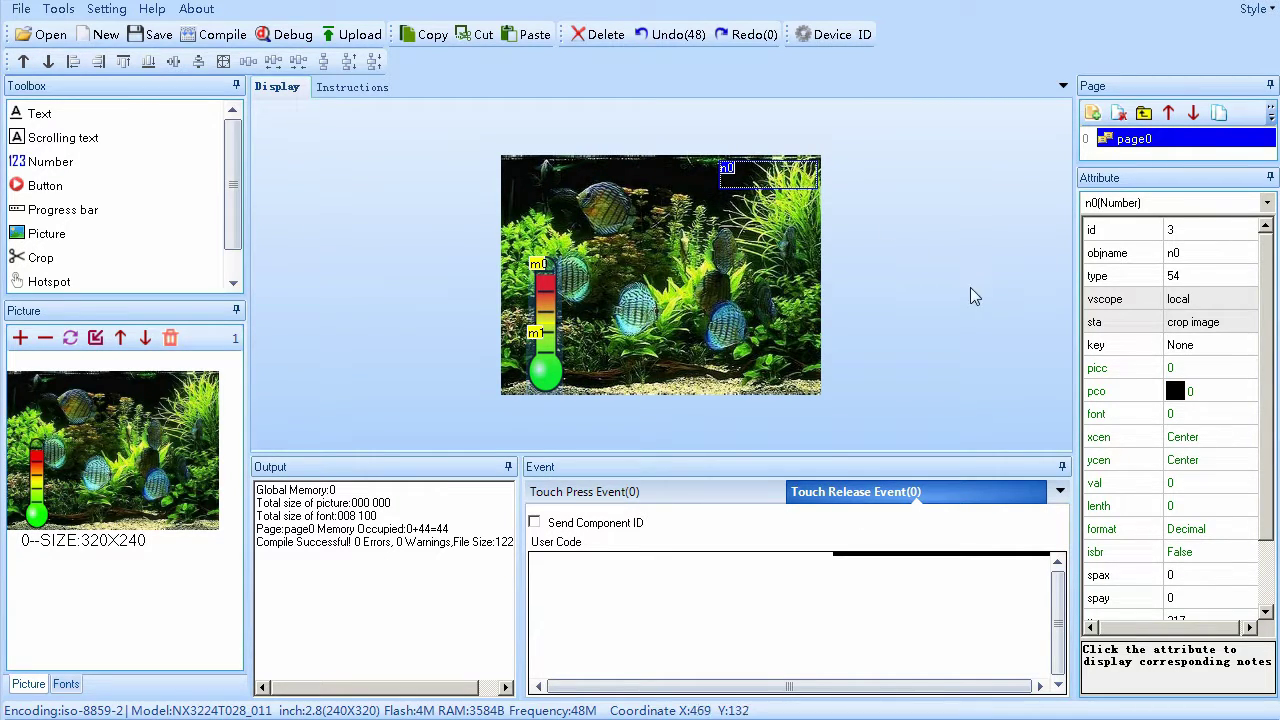
pyautogui.click(1176, 392)
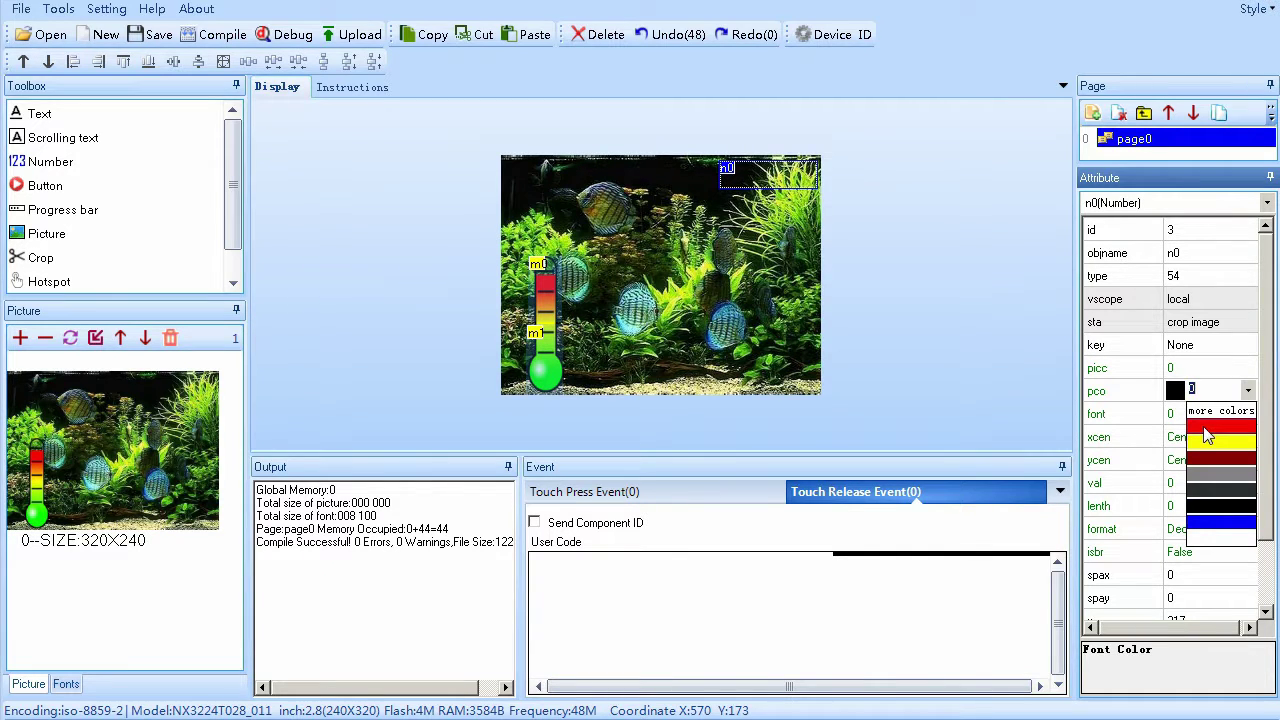
pyautogui.click(1207, 436)
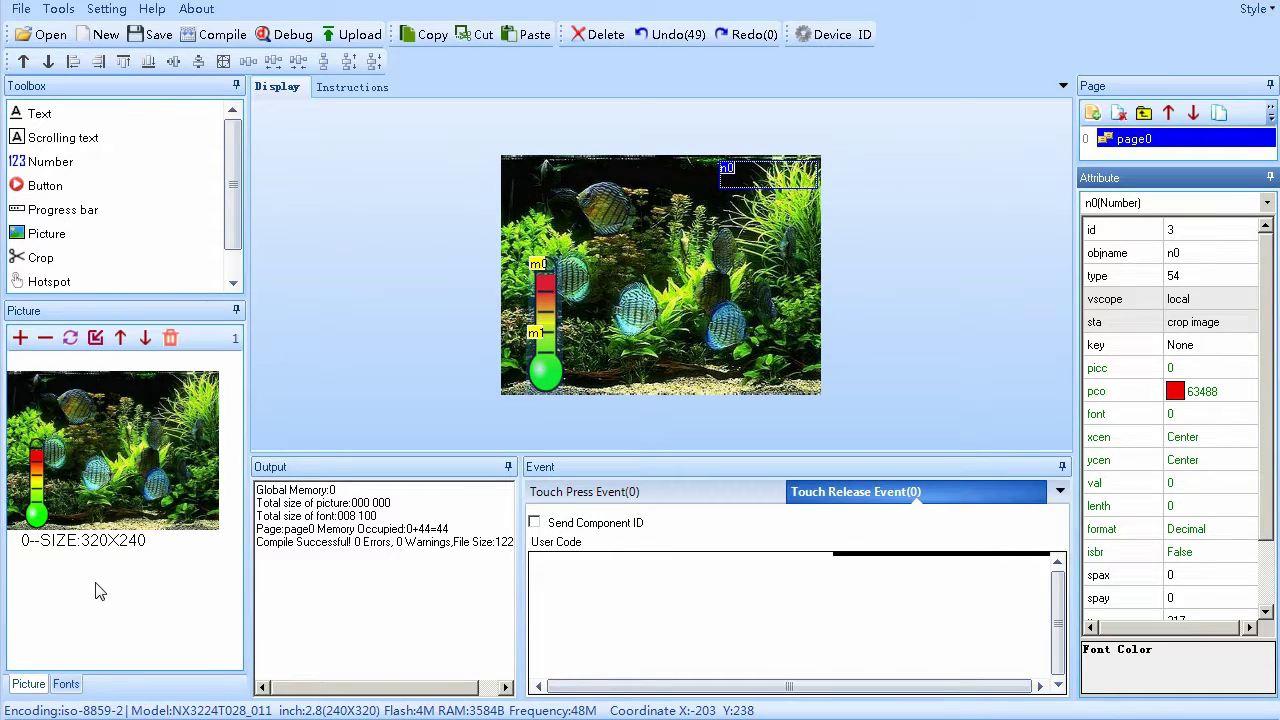
# Import the font file arial32.zi into the project's fonts and refresh number component n0 to show it.
pyautogui.click(66, 684)
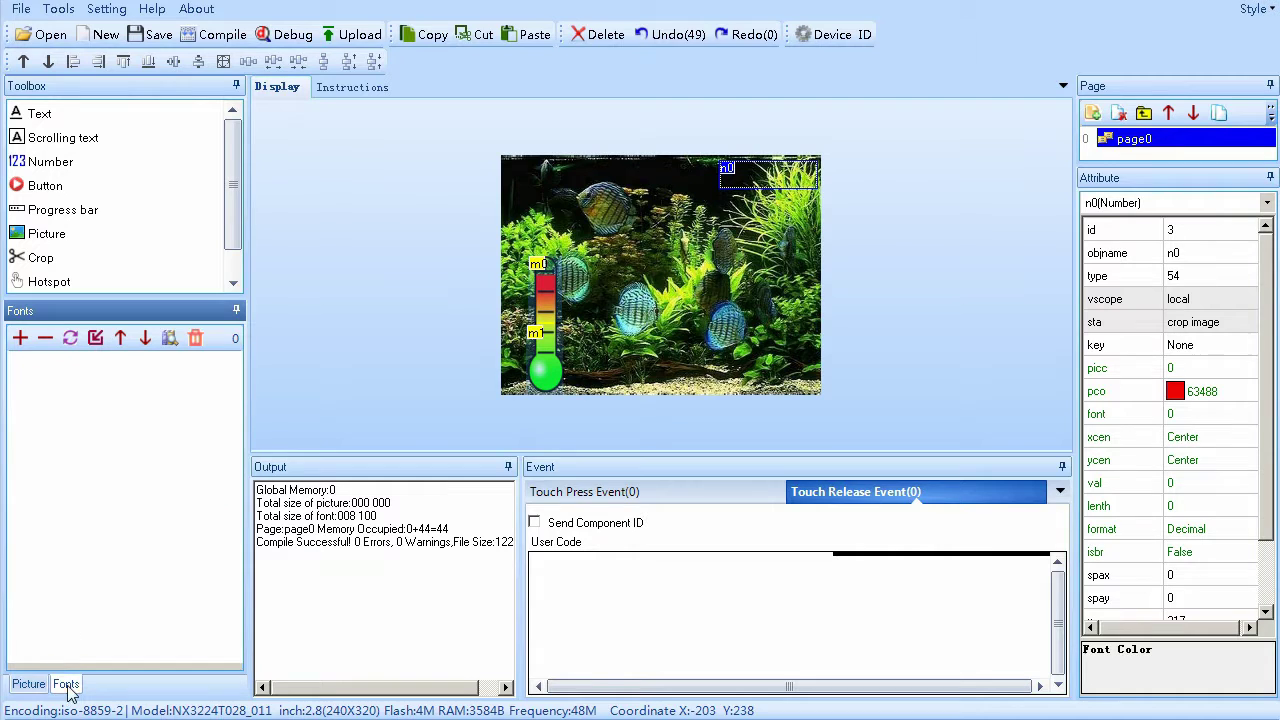
pyautogui.click(20, 338)
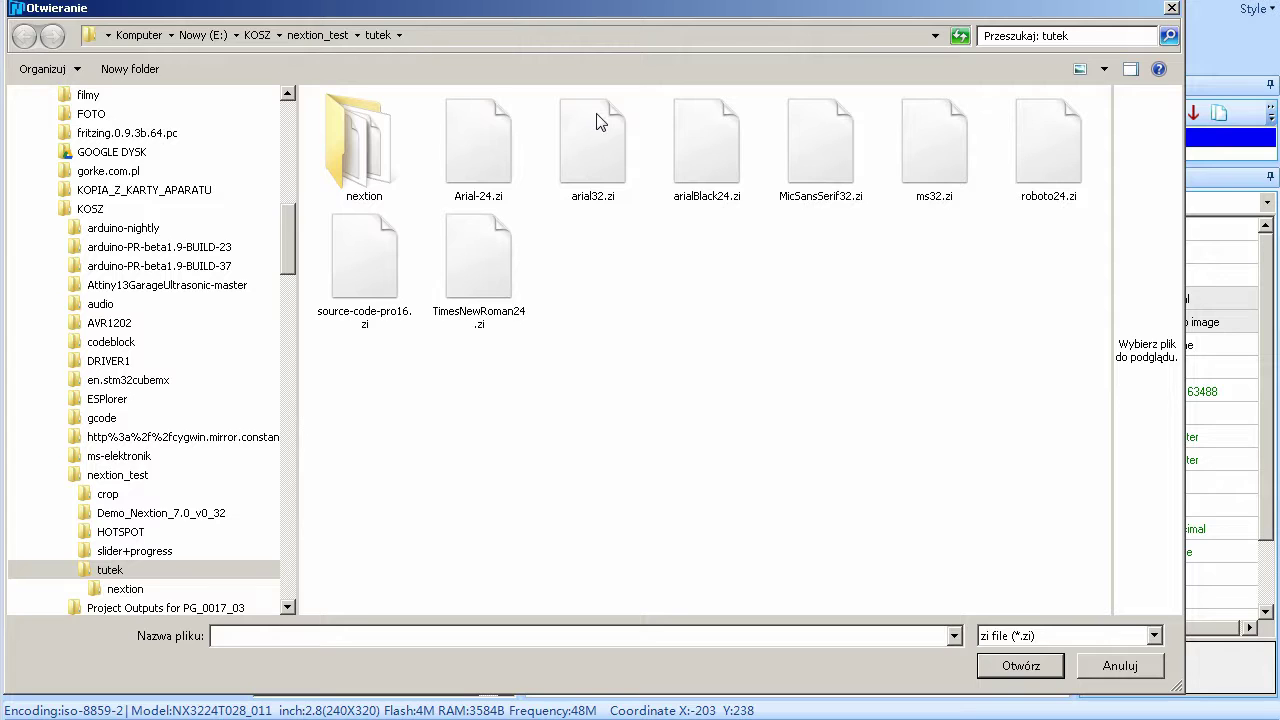
pyautogui.click(593, 148)
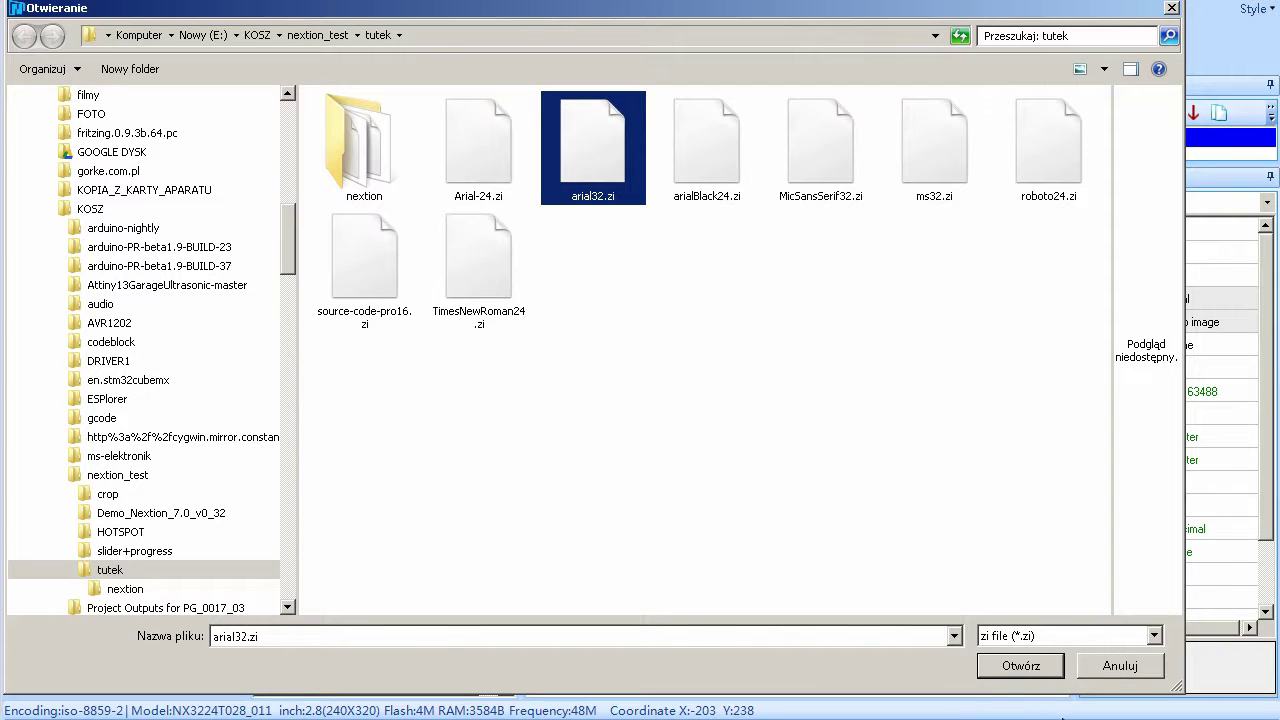
pyautogui.click(1036, 676)
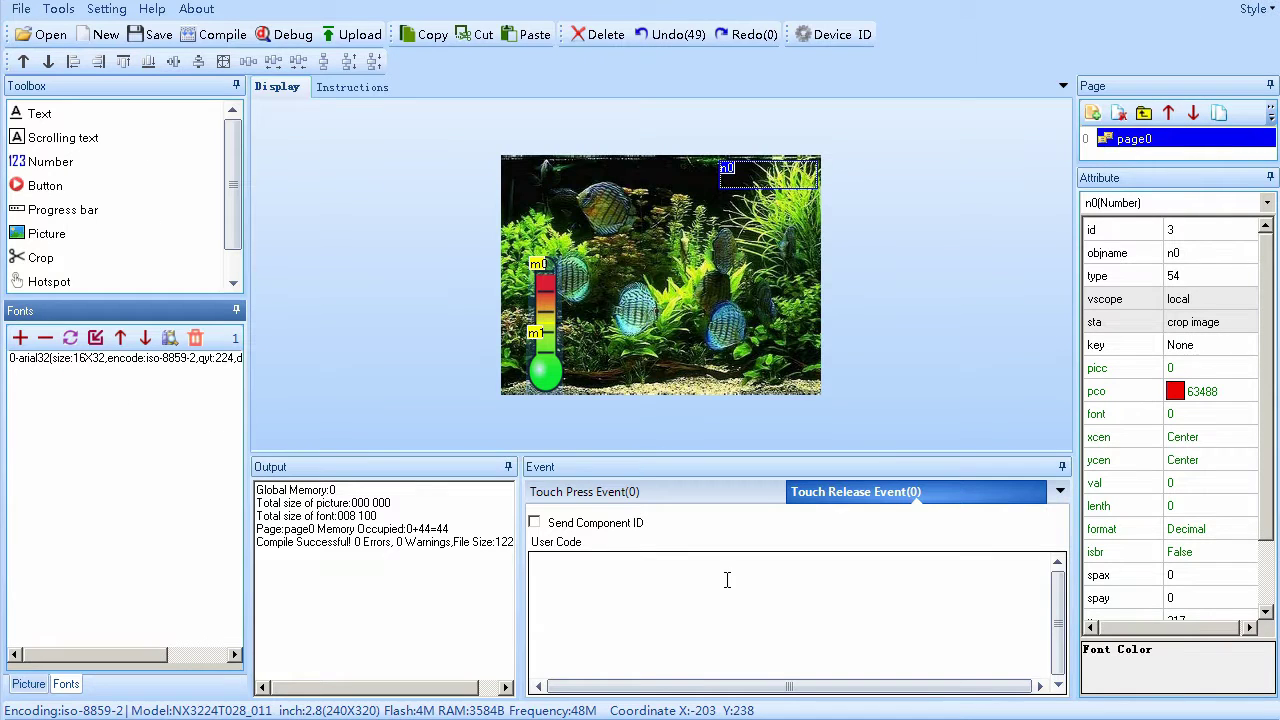
pyautogui.click(774, 182)
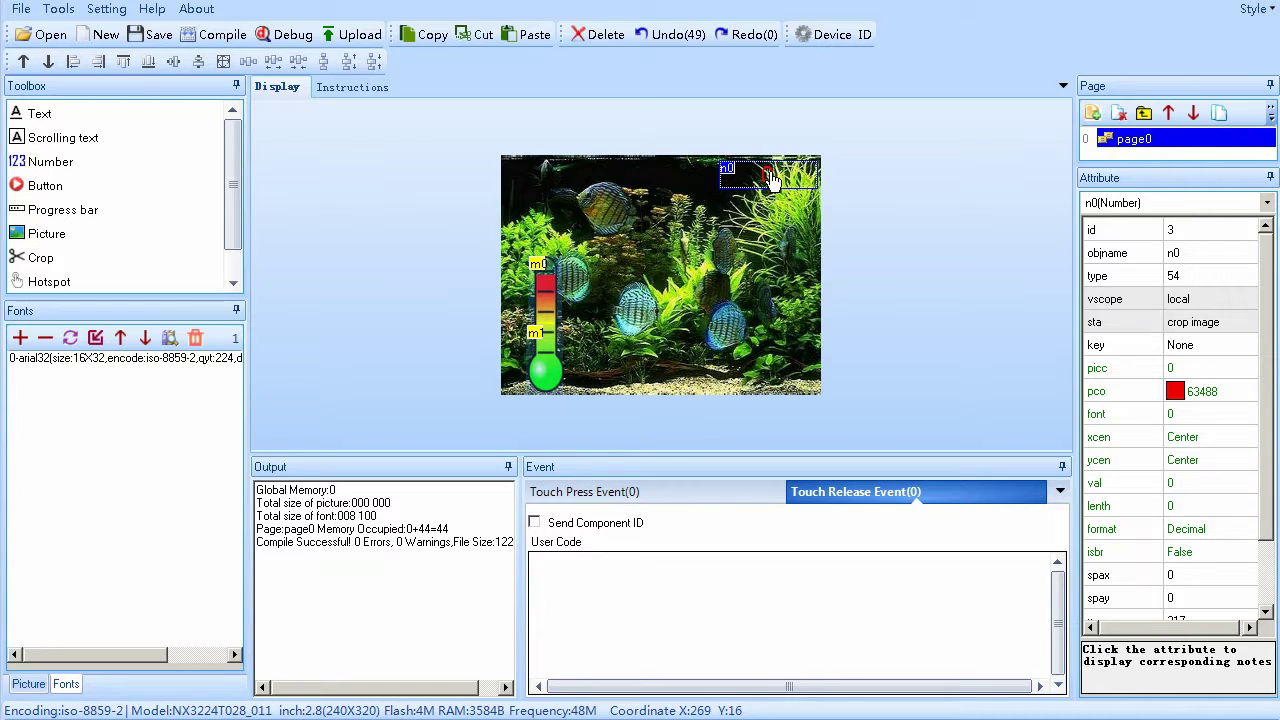
# Open the Font Generator and set up a new font using Arial Black with a height of 48.
pyautogui.click(58, 12)
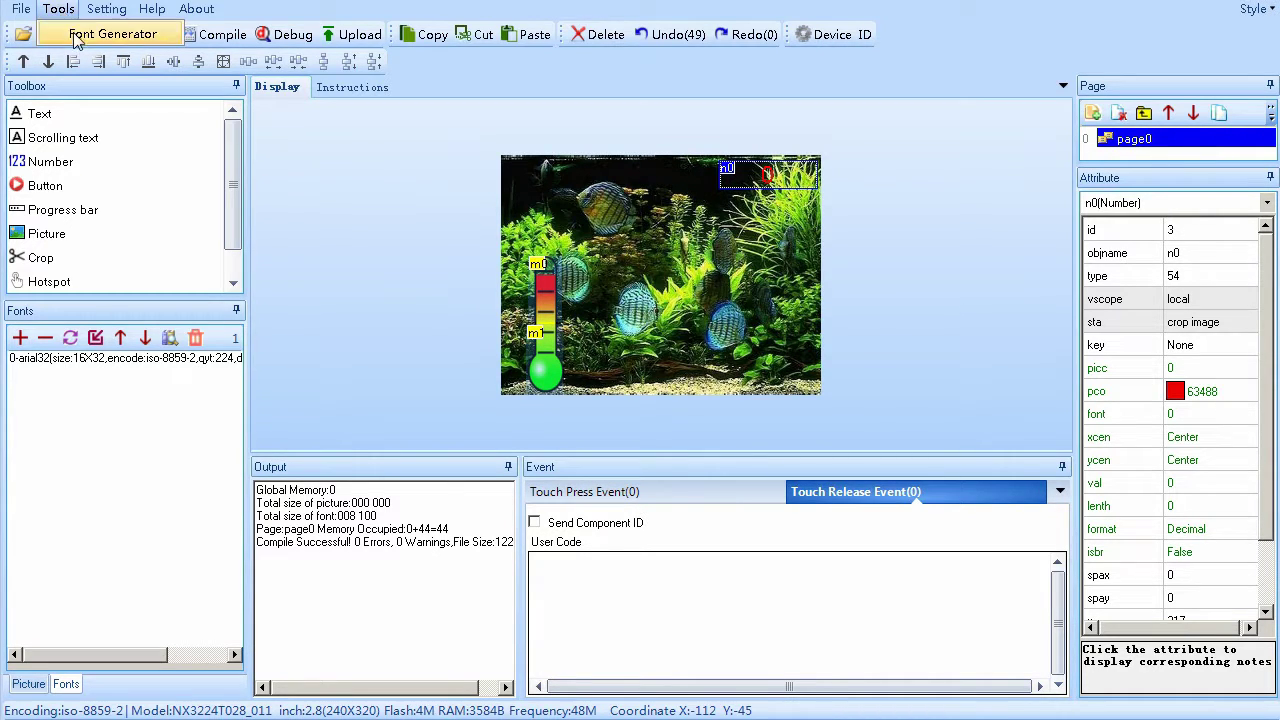
pyautogui.click(105, 37)
pyautogui.moveTo(980, 252); pyautogui.dragTo(878, 191)
pyautogui.click(906, 308)
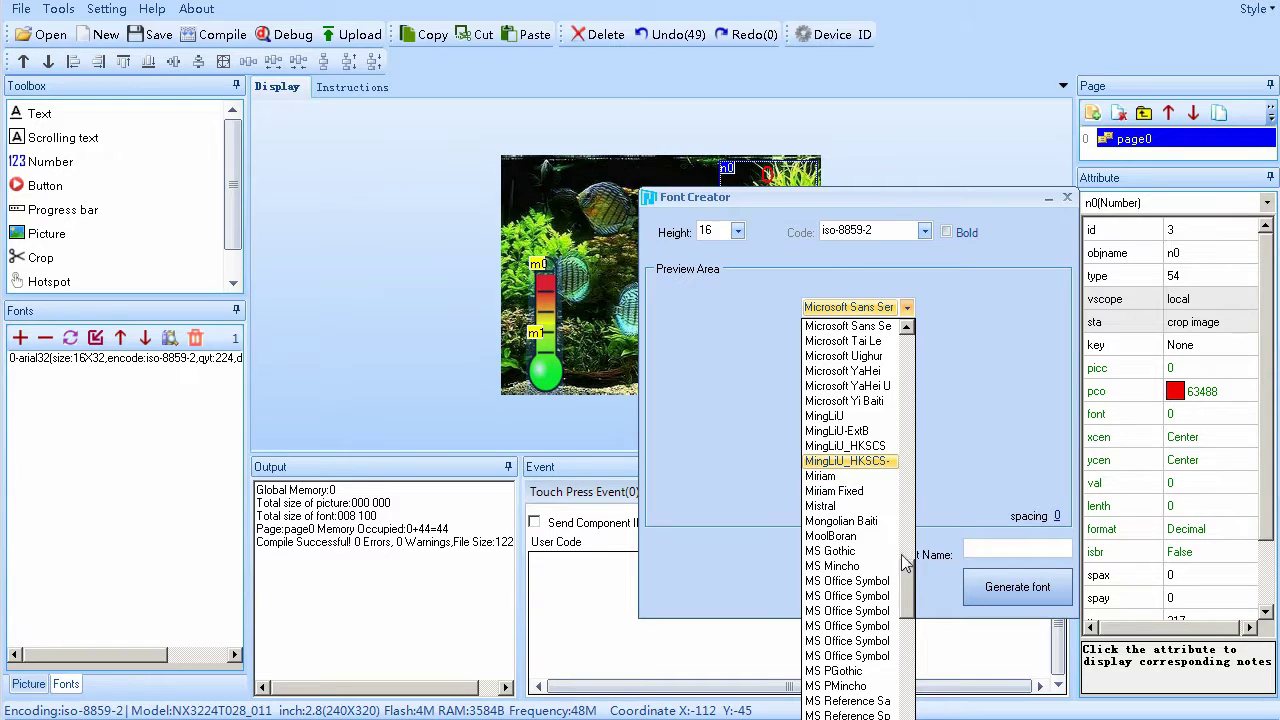
pyautogui.moveTo(907, 588); pyautogui.dragTo(912, 370)
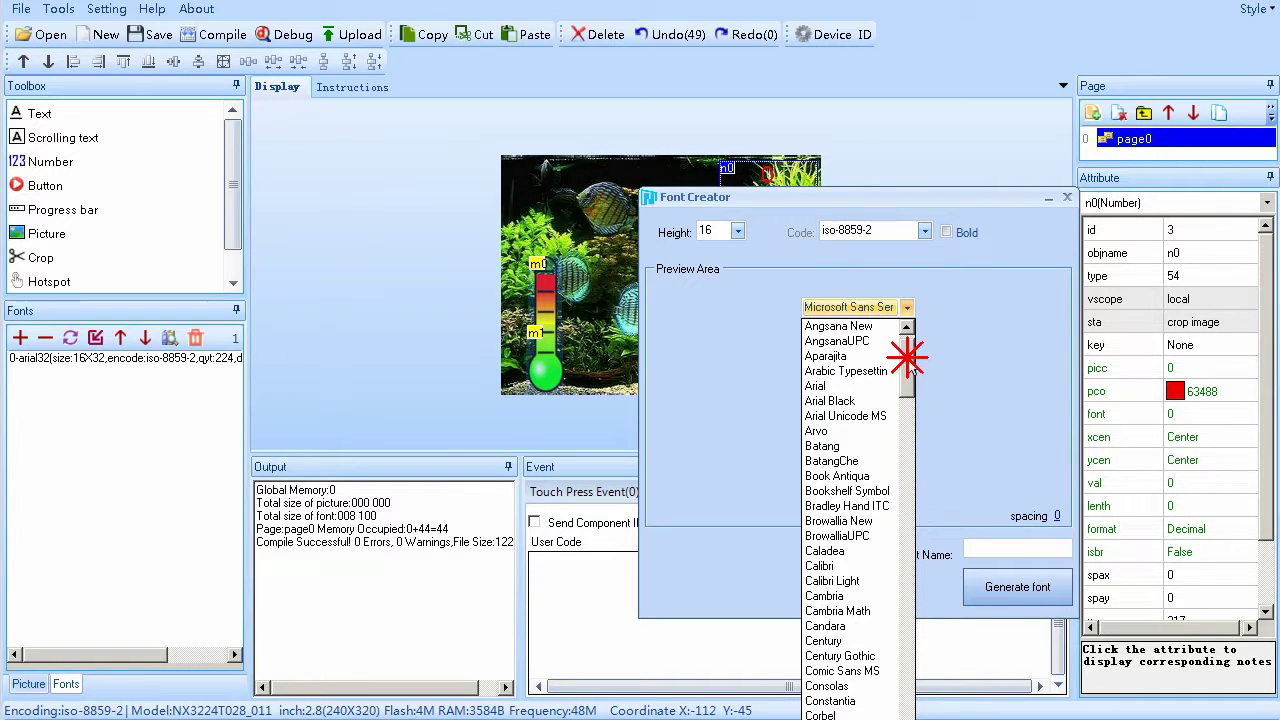
pyautogui.click(851, 402)
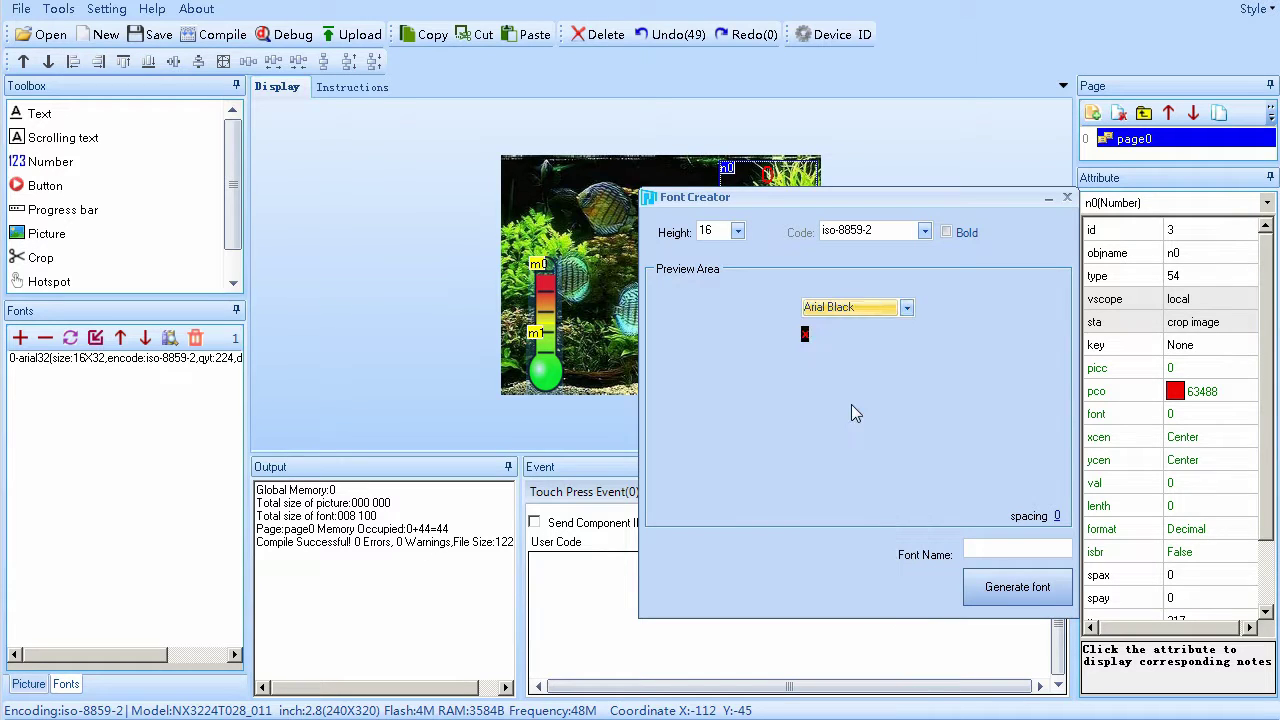
pyautogui.click(738, 231)
pyautogui.click(720, 308)
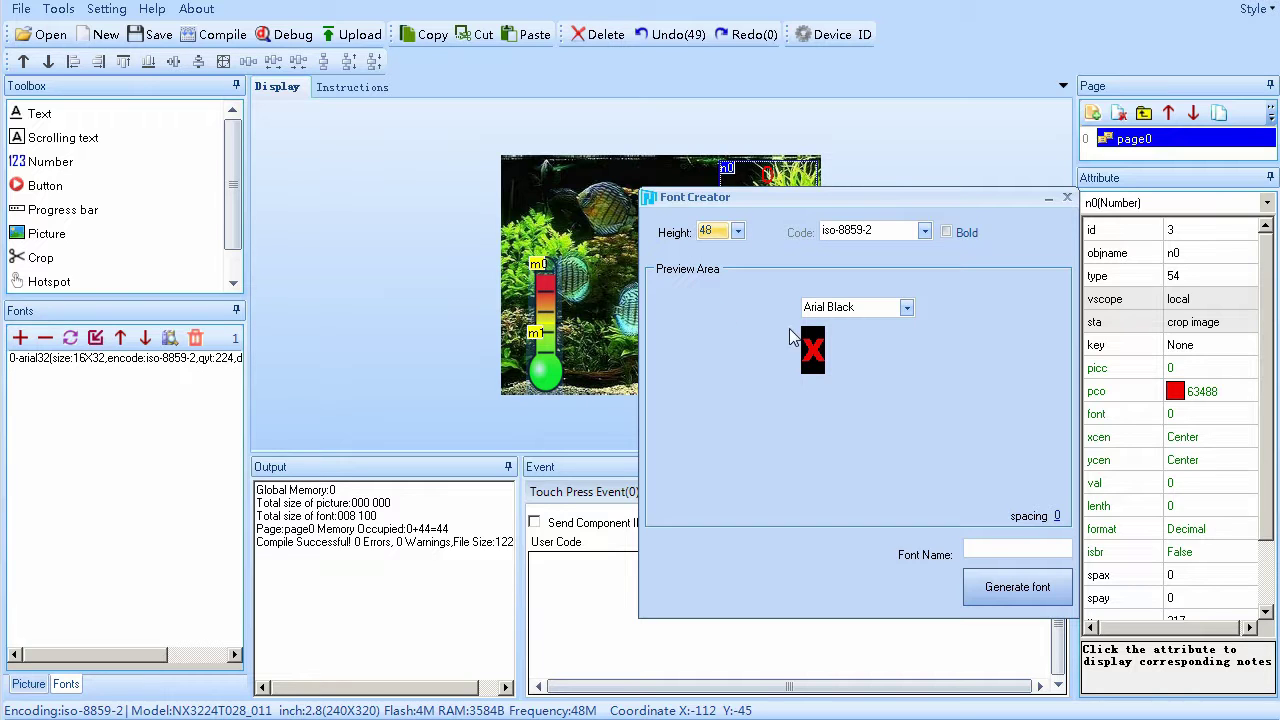
# Make the new font bold with a spacing of 2 and name it arialBlack48.
pyautogui.click(948, 232)
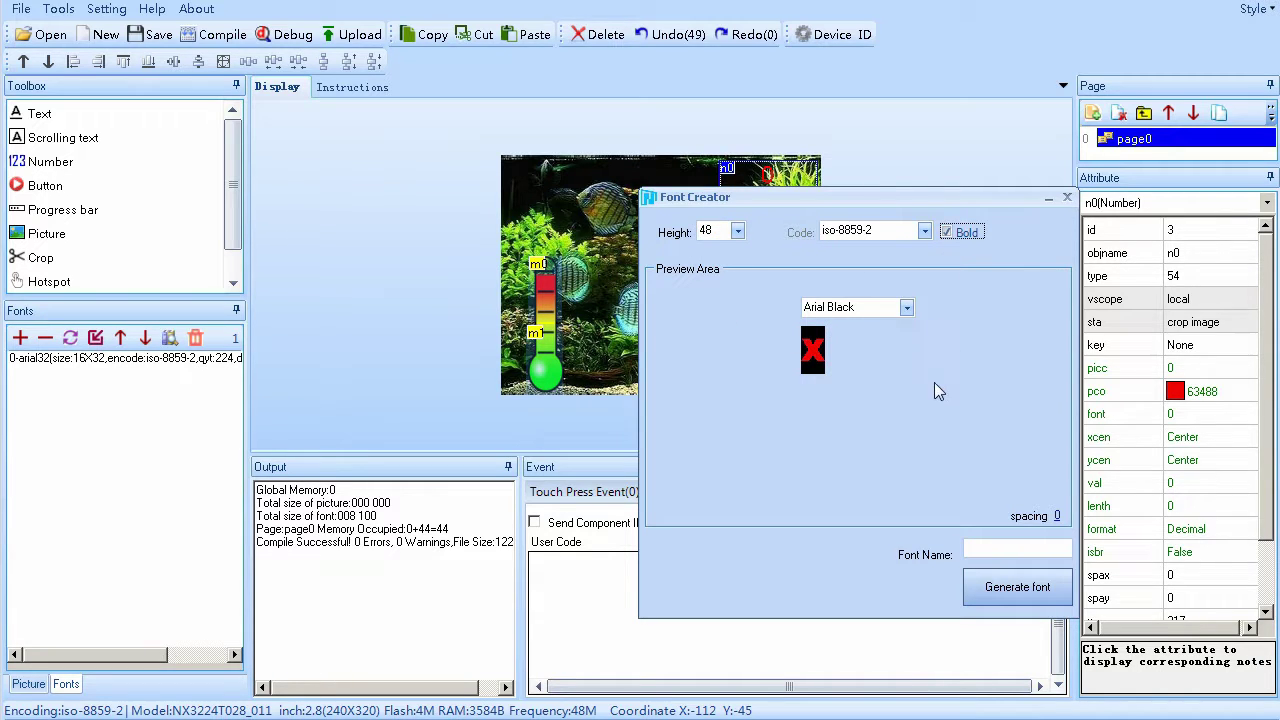
pyautogui.click(1057, 519)
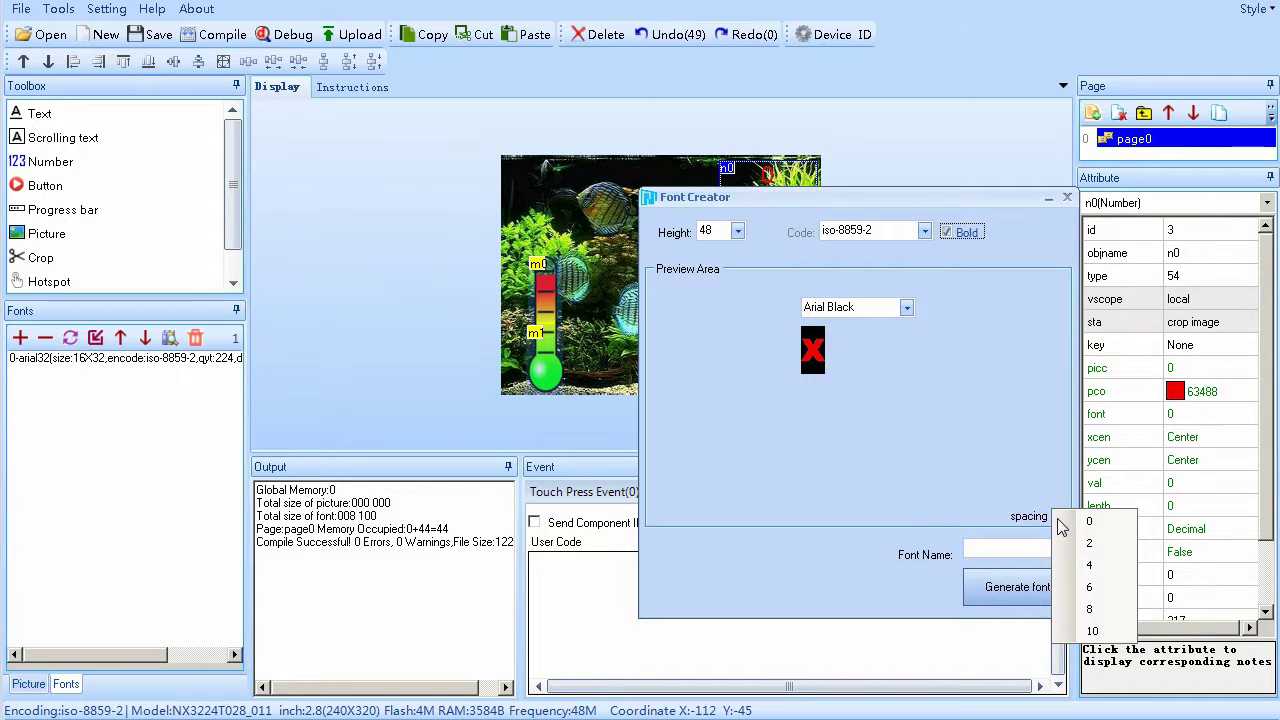
pyautogui.click(1104, 547)
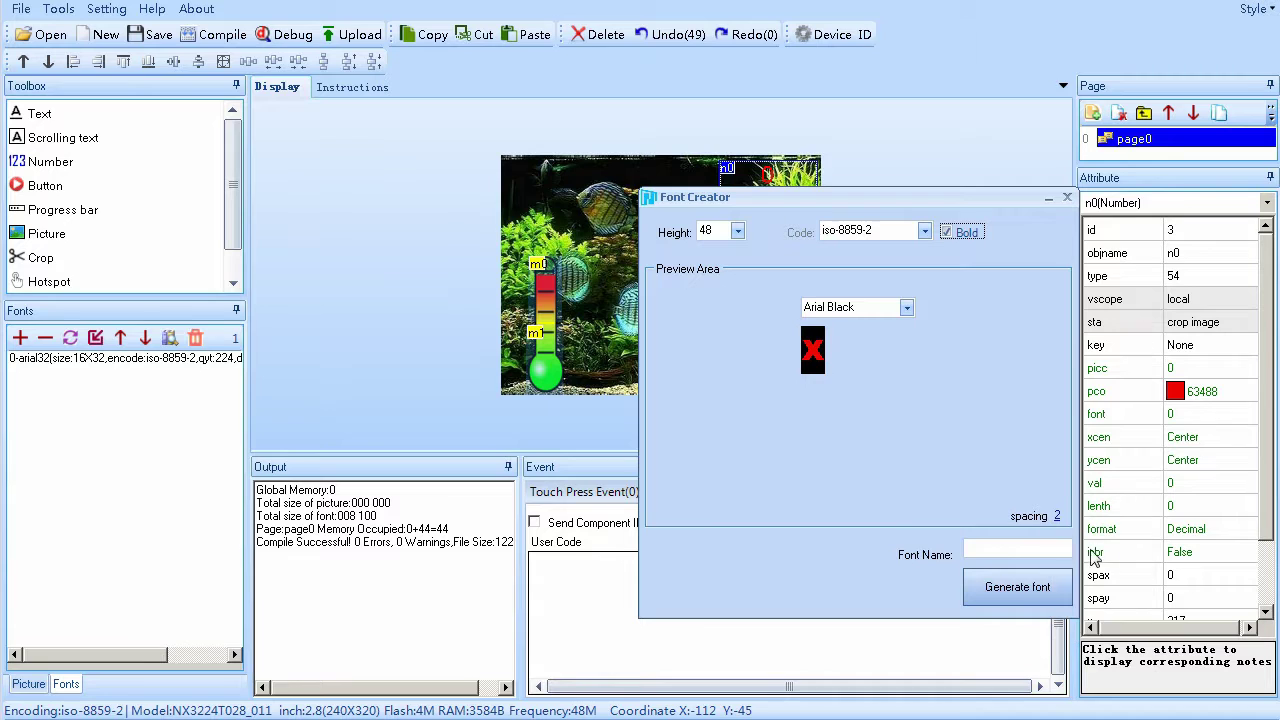
pyautogui.click(978, 545)
pyautogui.write('48')
pyautogui.hotkey('ctrl', 'a')
pyautogui.hotkey('ctrl', 'c')
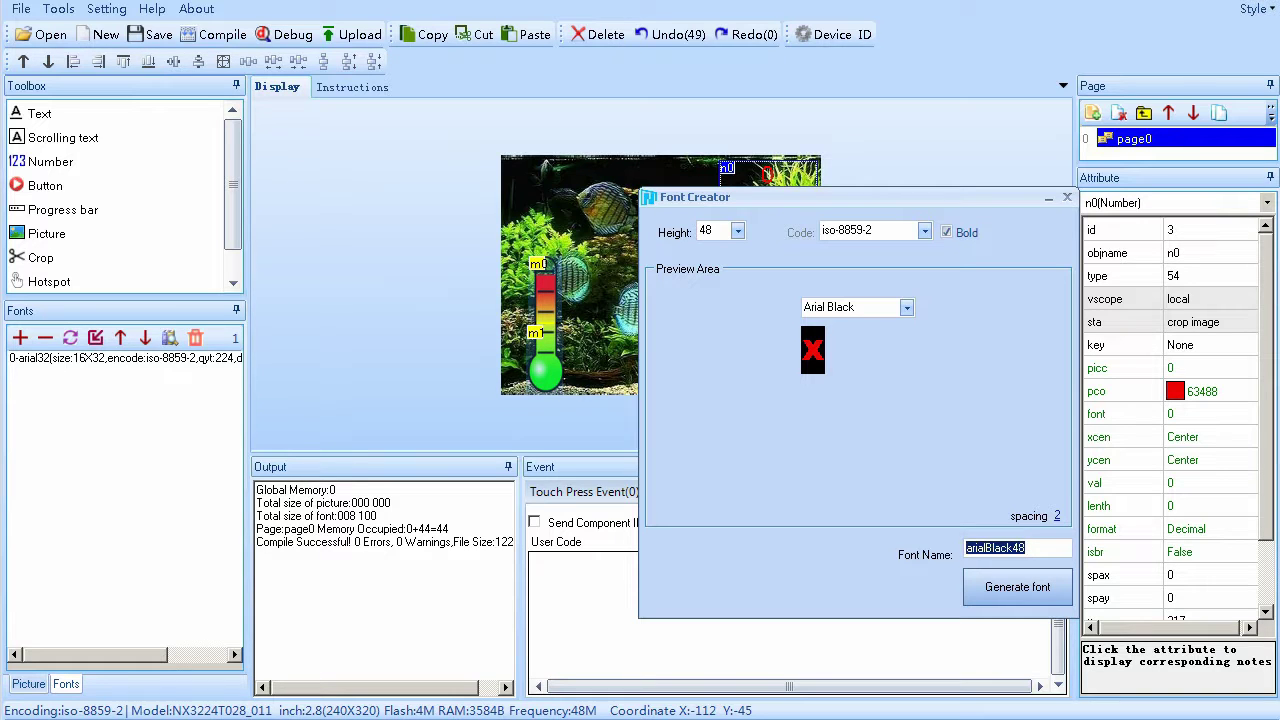
# Generate the font, save it as arialBlack48 in the tutek folder, add it to the project's fonts and close the Font Creator.
pyautogui.click(1017, 587)
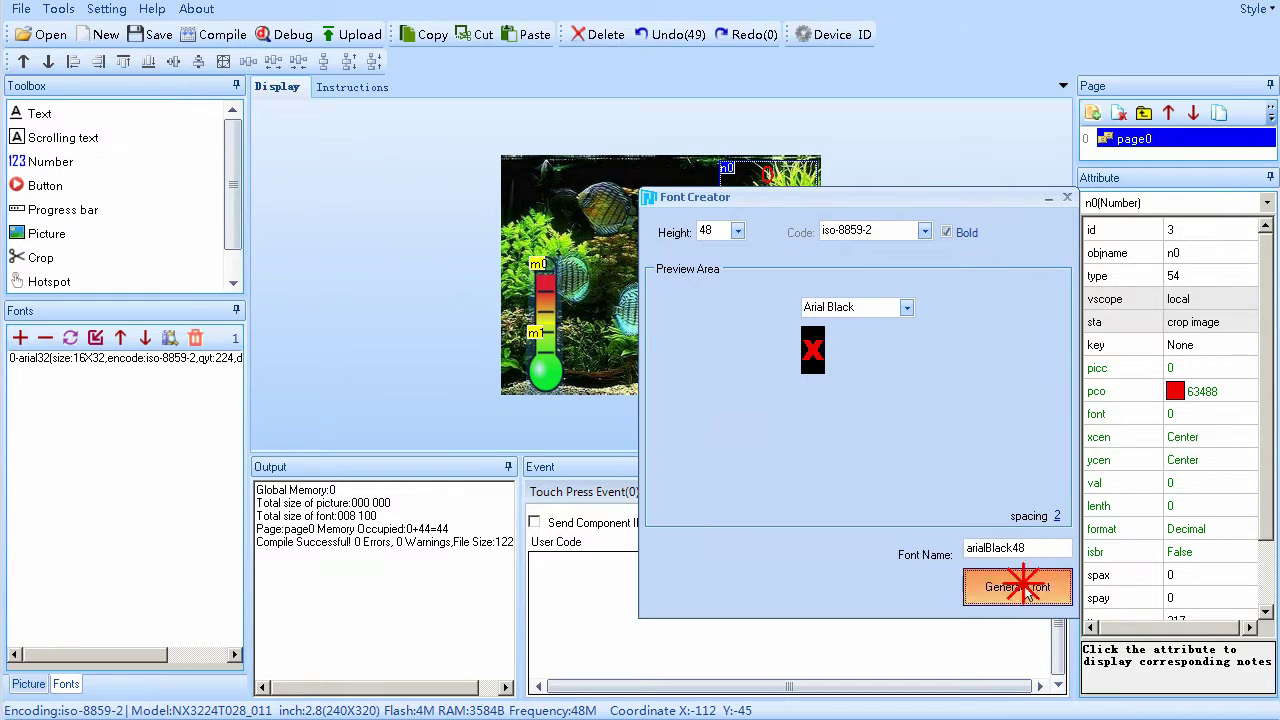
pyautogui.moveTo(880, 221); pyautogui.dragTo(649, 7)
pyautogui.click(585, 593)
pyautogui.hotkey('ctrl', 'v')
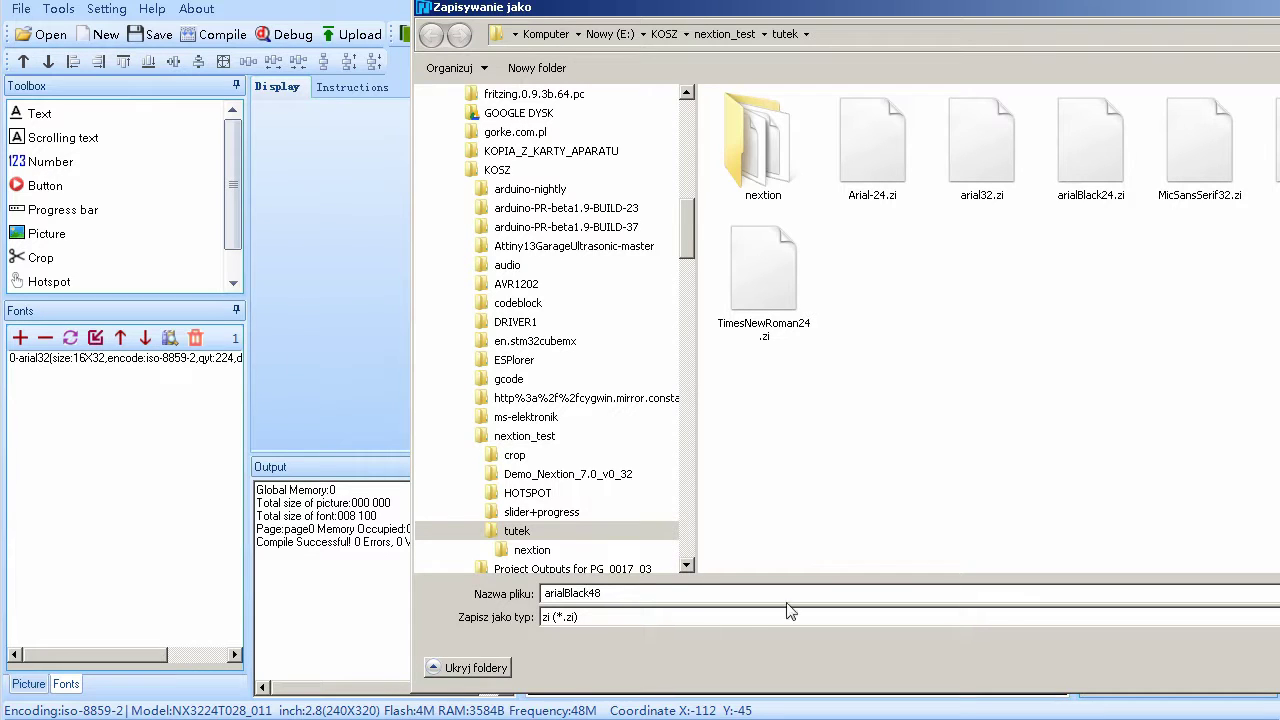
pyautogui.press('Return')
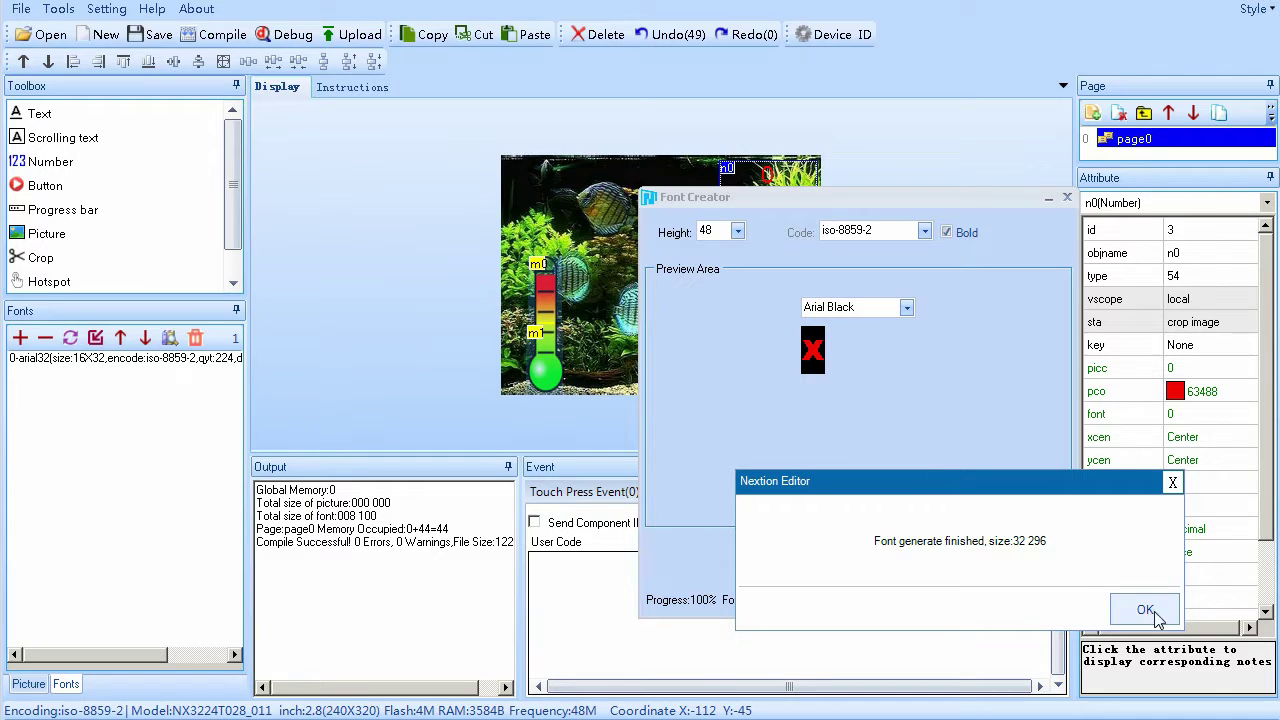
pyautogui.click(1145, 610)
pyautogui.click(1071, 610)
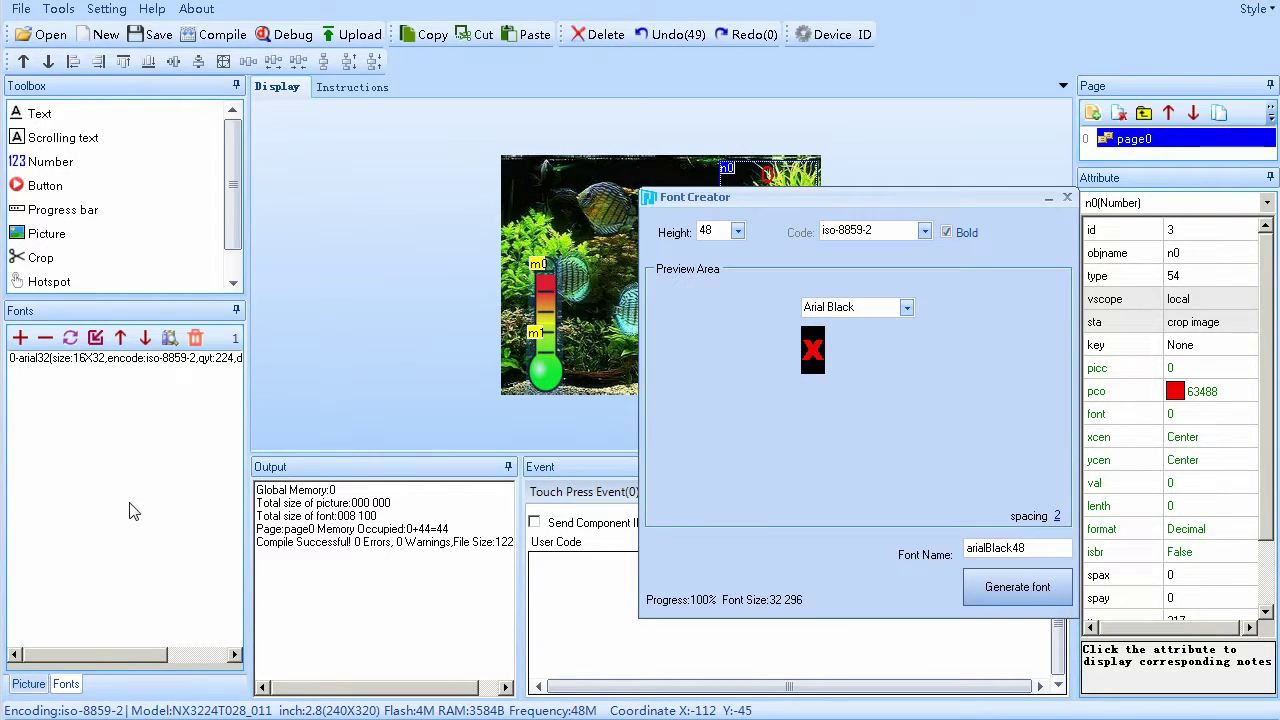
pyautogui.click(64, 684)
pyautogui.click(1068, 199)
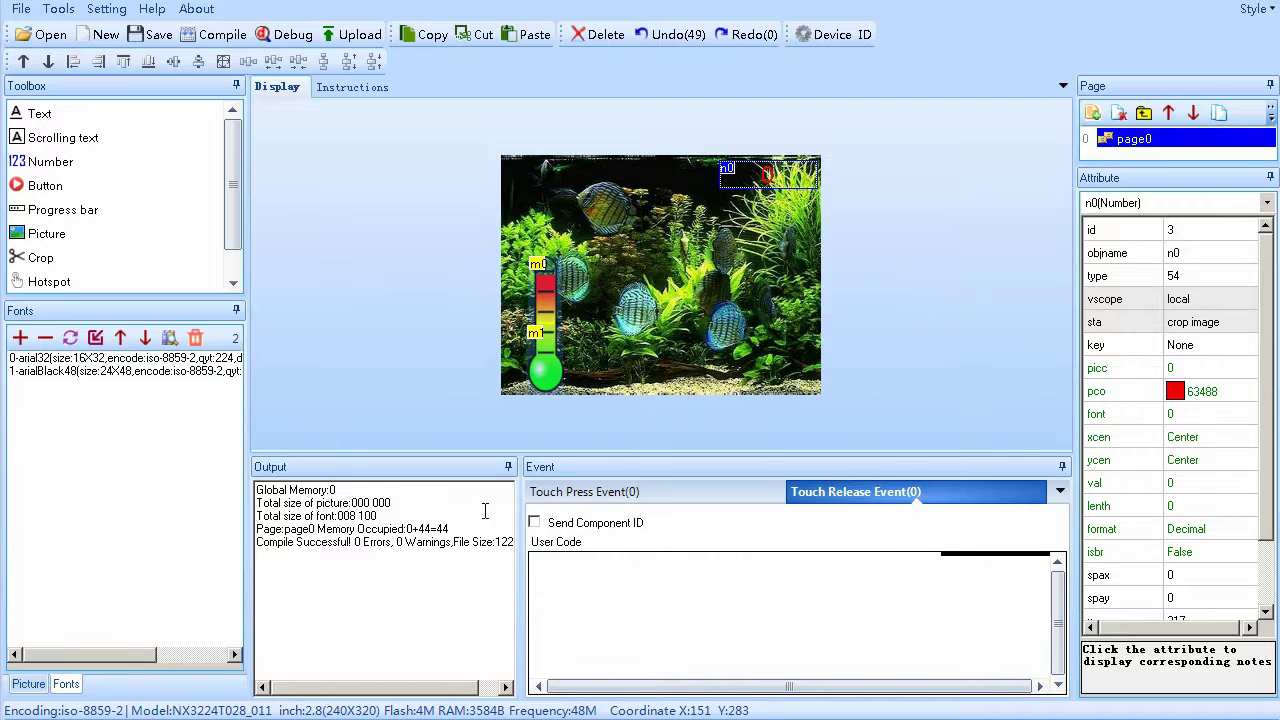
# Assign font 1 (arialBlack48) to number component n0 and resize its box to fit the larger digit.
pyautogui.click(124, 372)
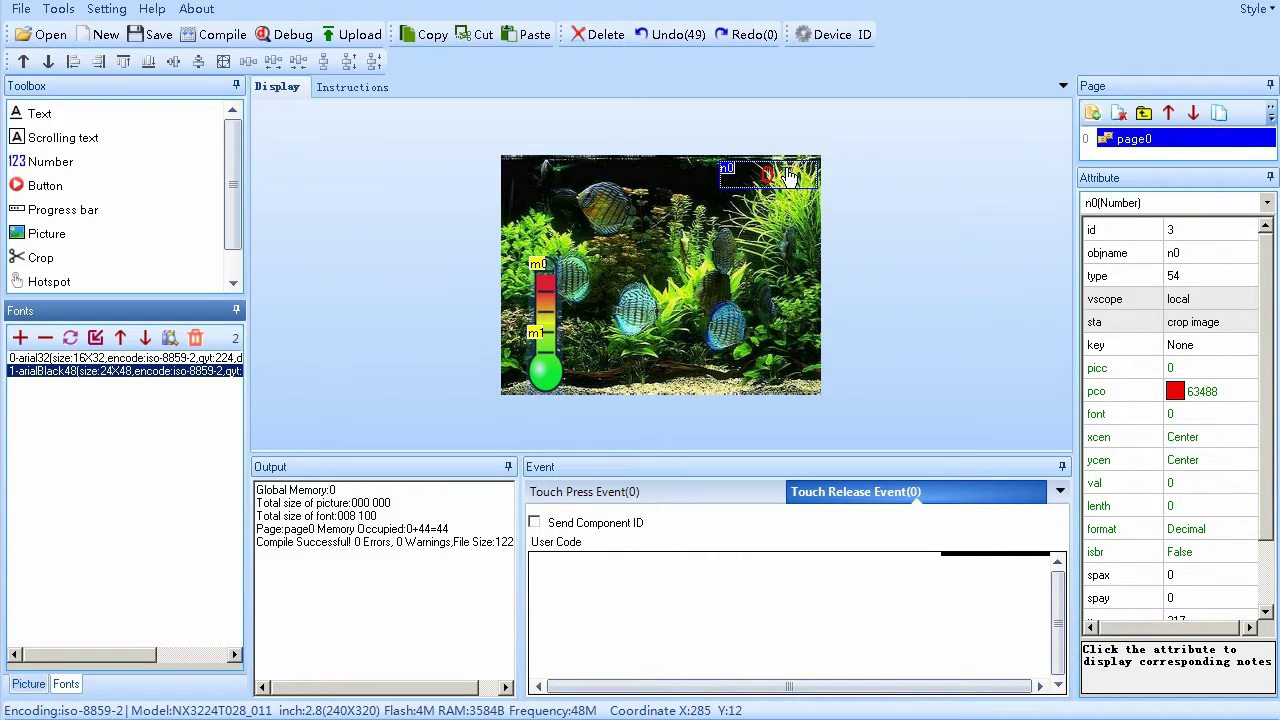
pyautogui.click(1206, 413)
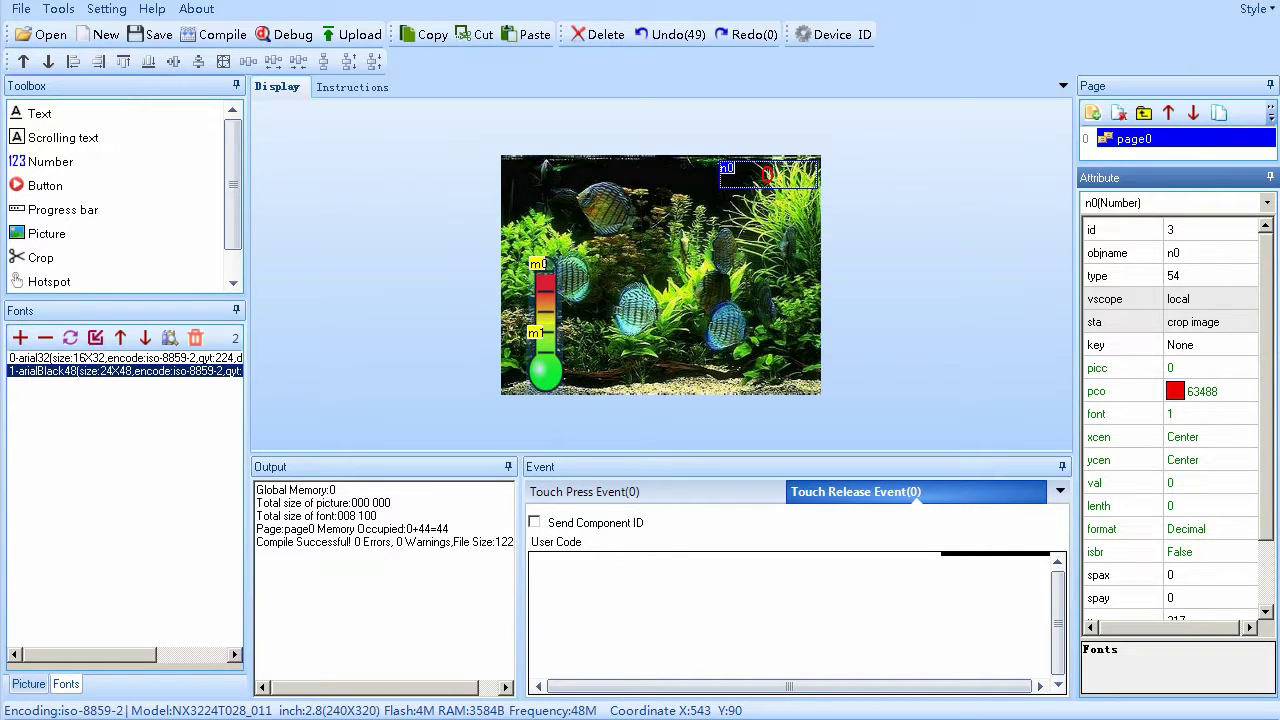
pyautogui.click(1204, 437)
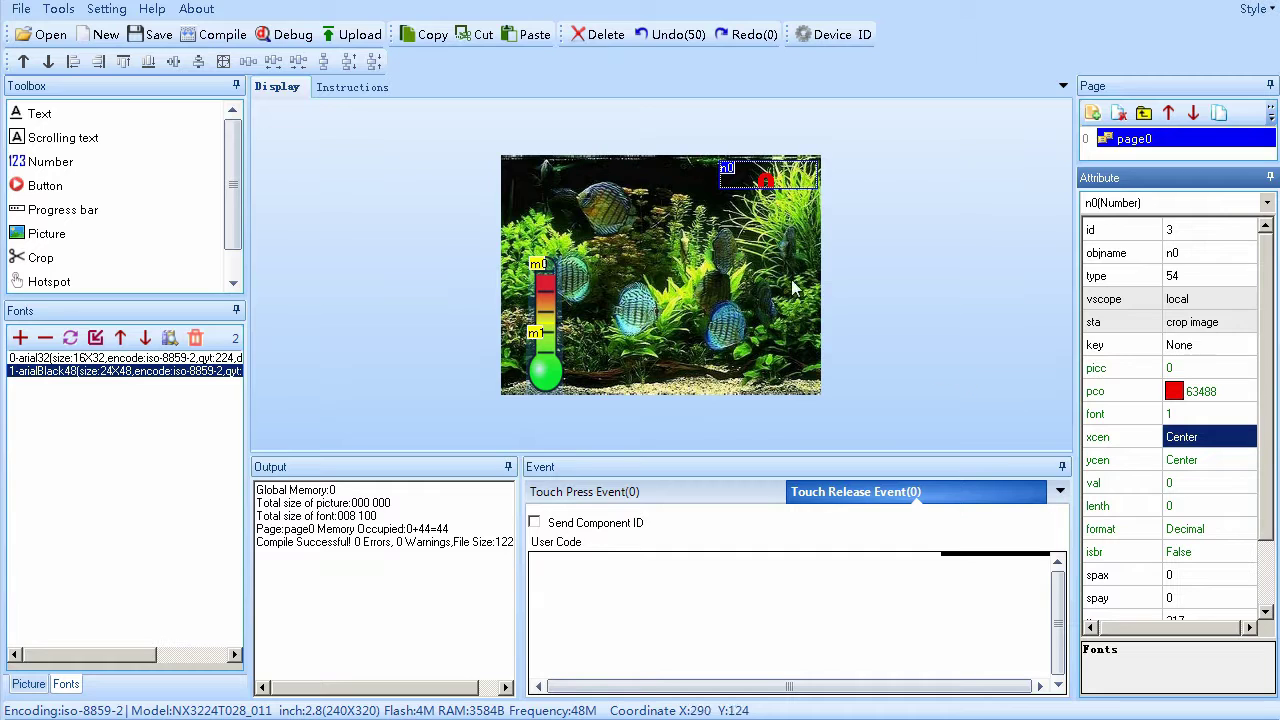
pyautogui.click(786, 196)
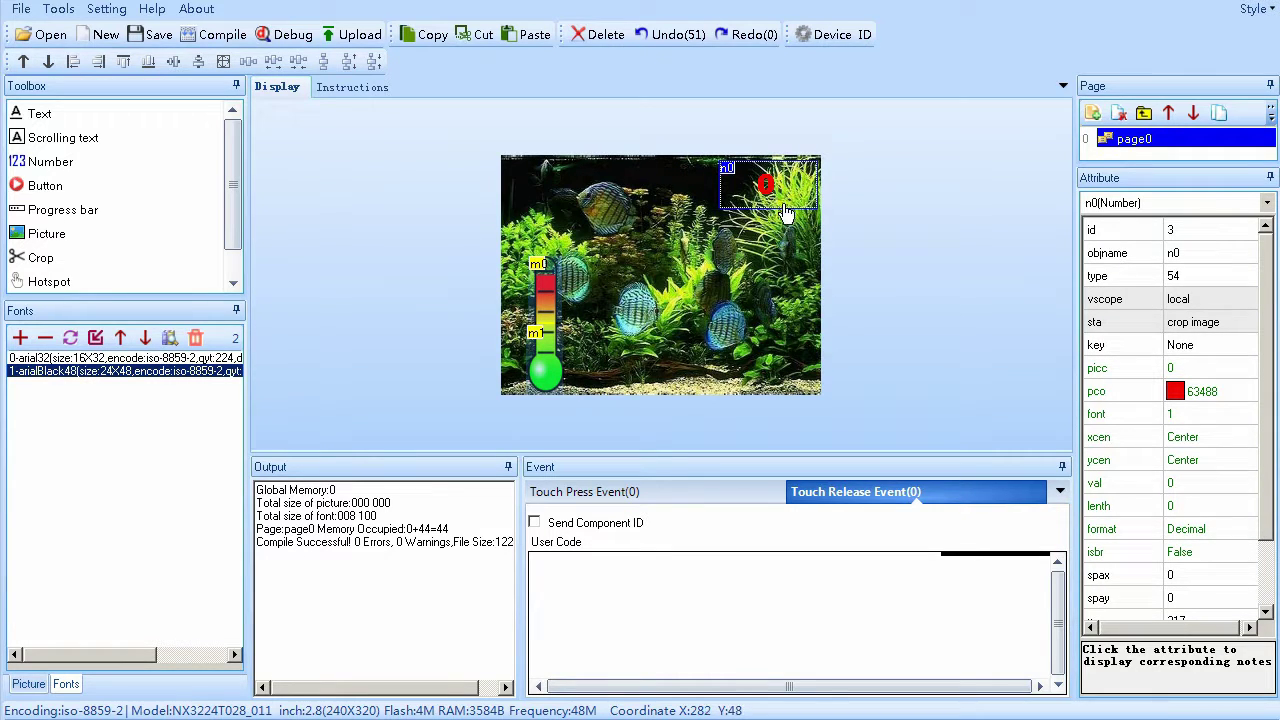
pyautogui.click(785, 204)
pyautogui.moveTo(785, 204); pyautogui.dragTo(775, 199)
# Add the code n0.val++ to the touch release event of hotspot m0 on the thermometer's upper half.
pyautogui.click(540, 291)
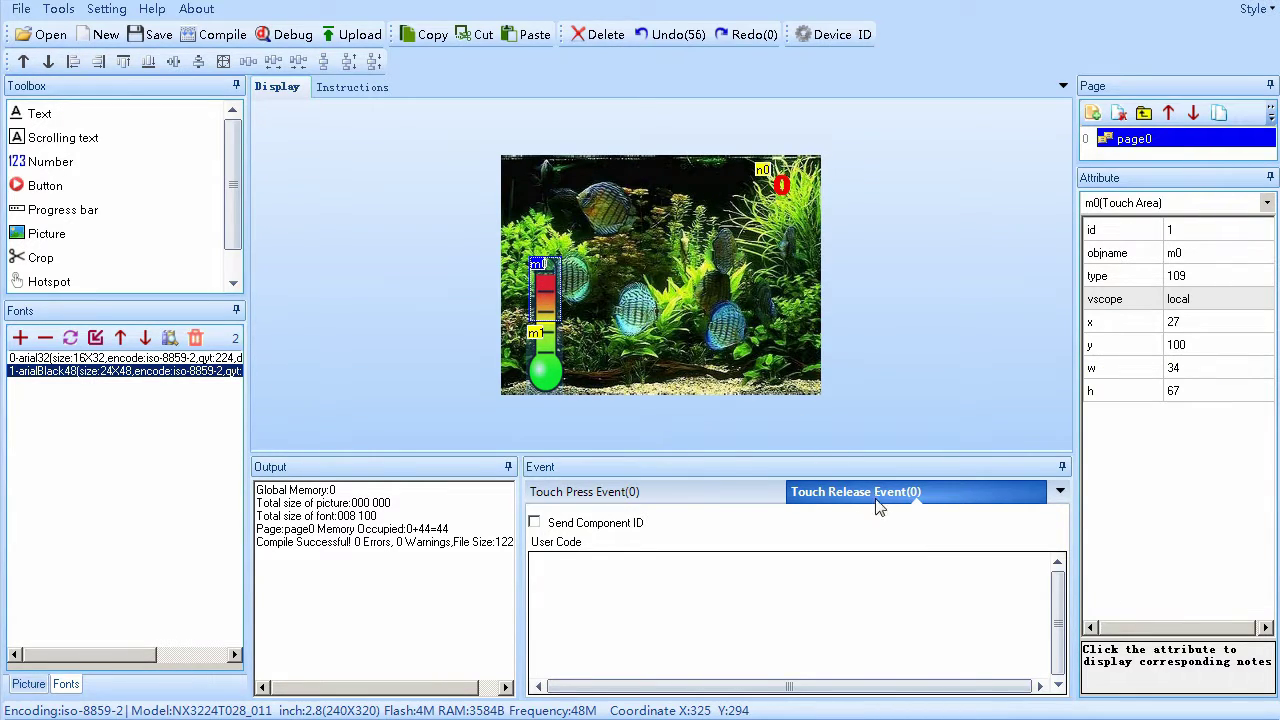
pyautogui.click(631, 575)
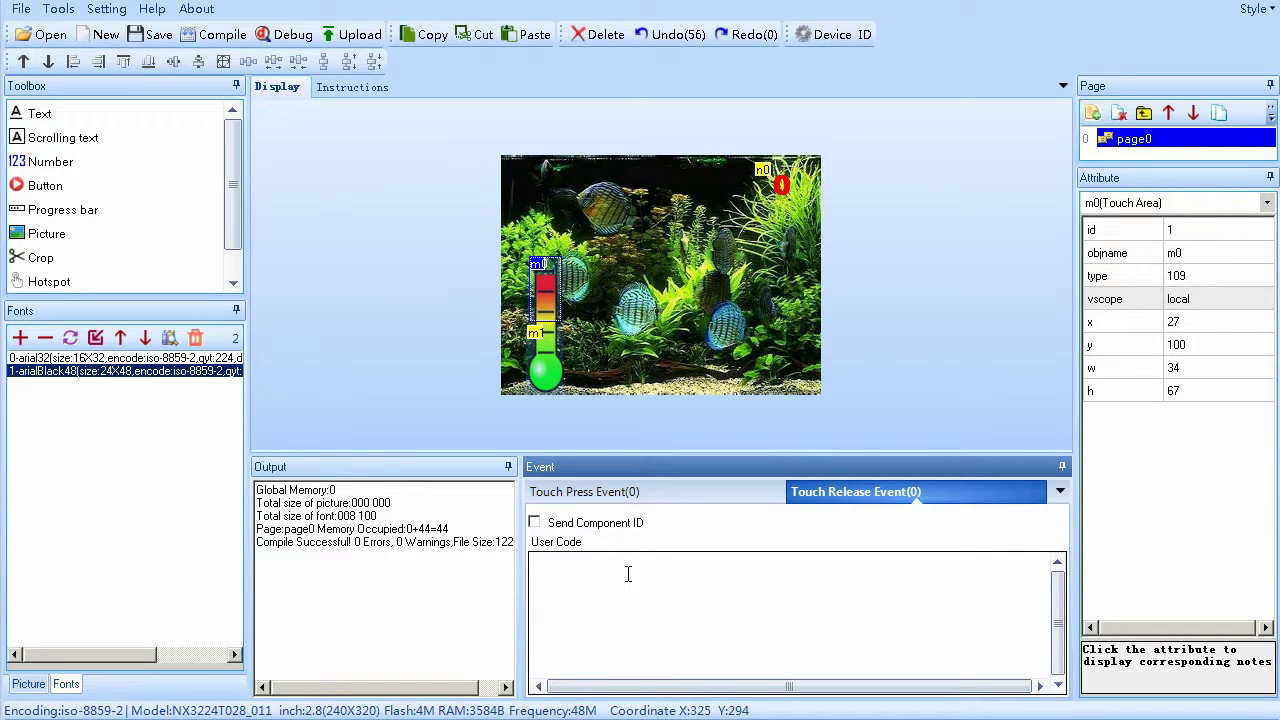
pyautogui.write('n')
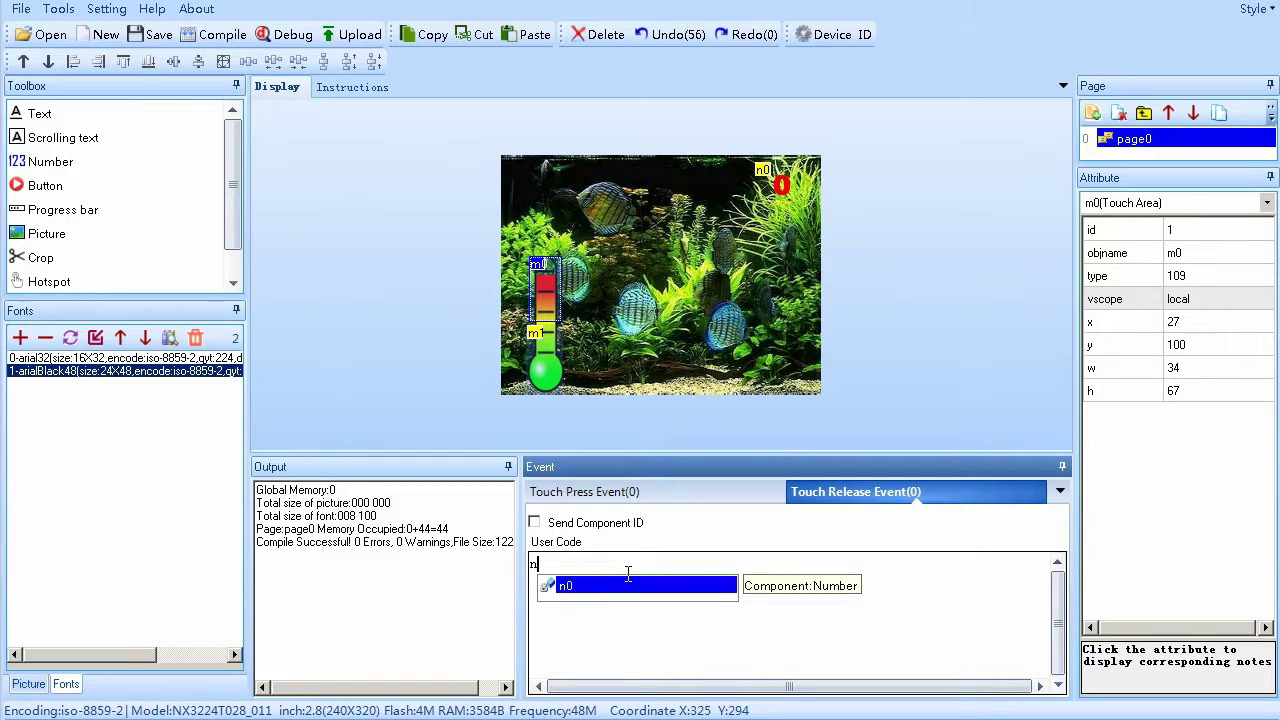
pyautogui.write('0.')
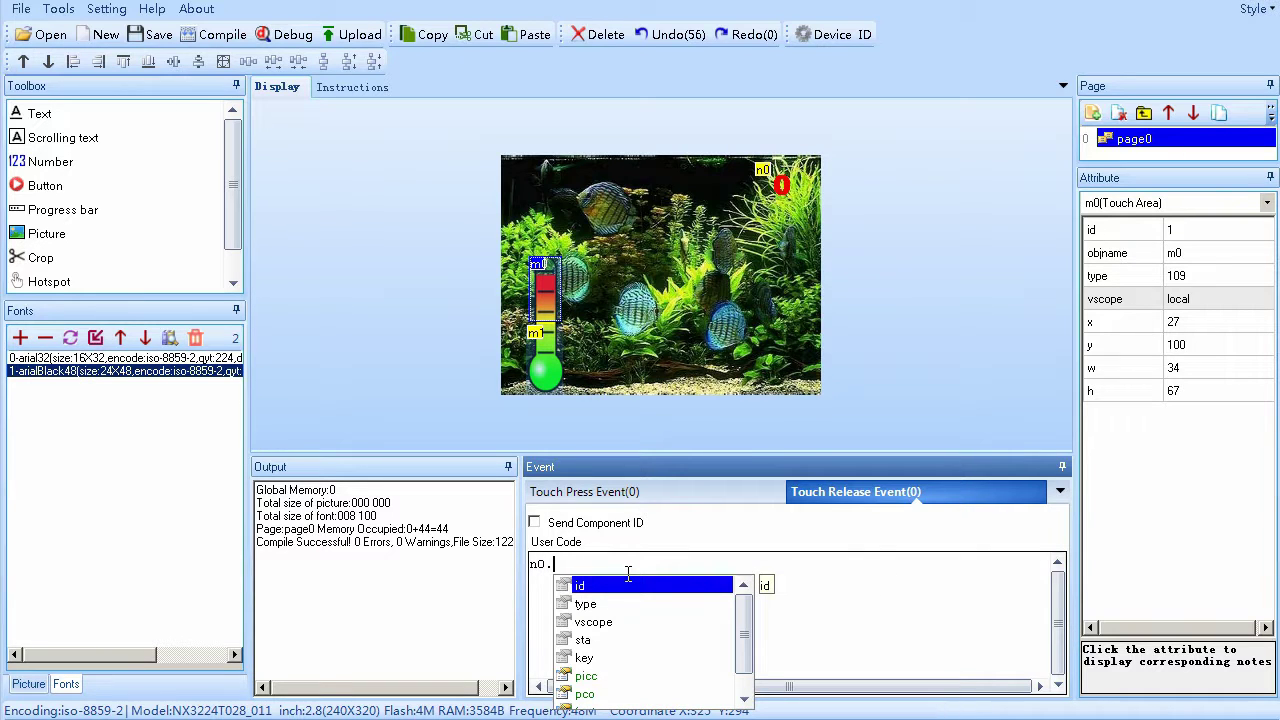
pyautogui.write('v')
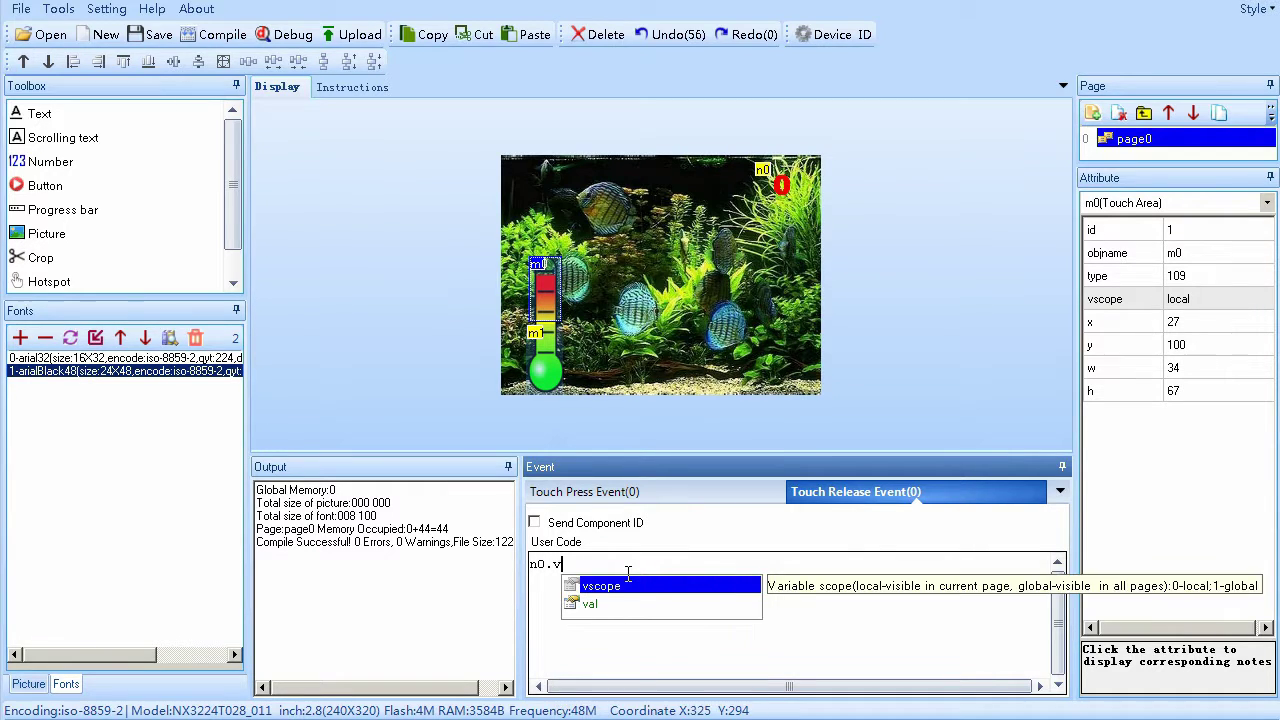
pyautogui.write('al++')
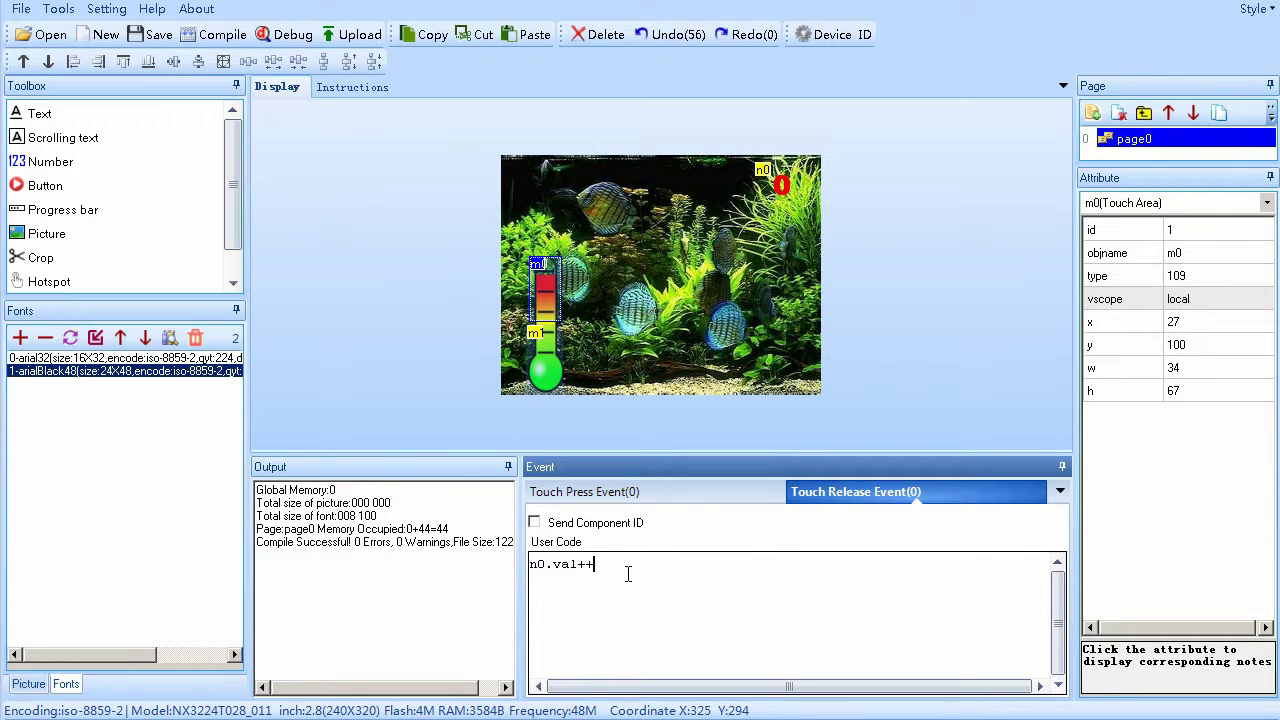
# Add the code n0.val-- to the touch release event of hotspot m1 over the thermometer's bulb.
pyautogui.click(545, 360)
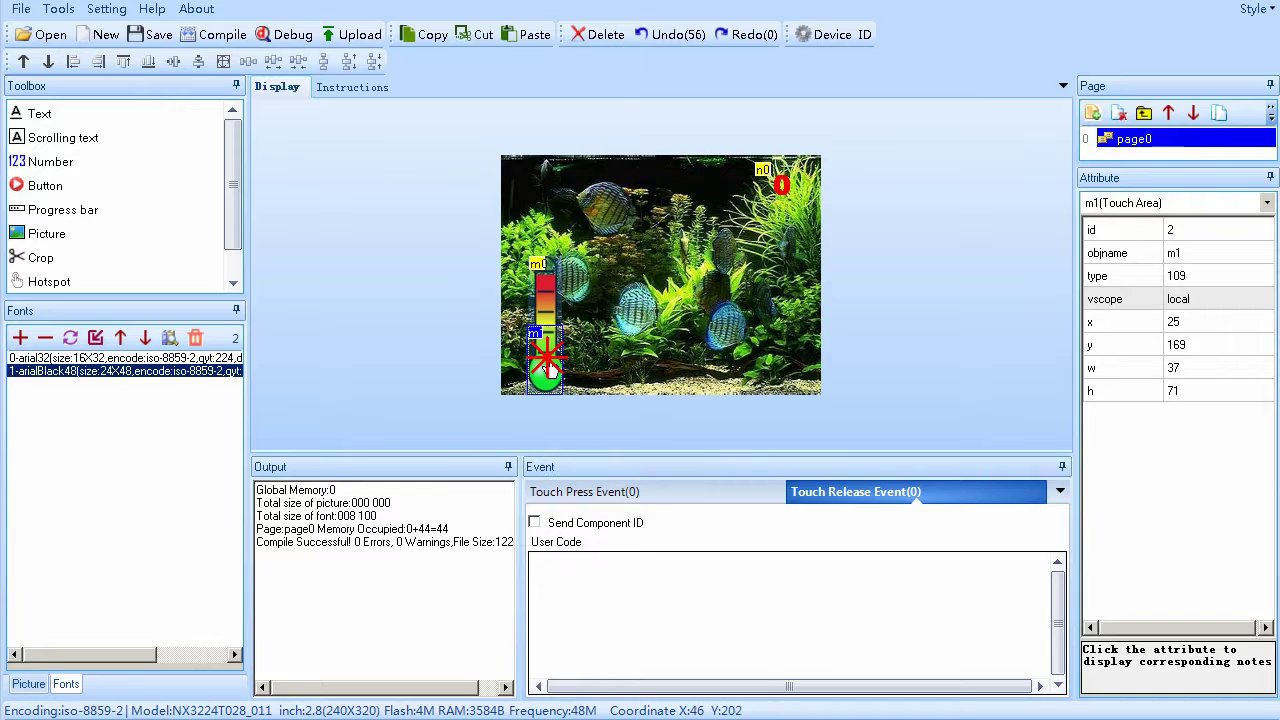
pyautogui.click(845, 492)
pyautogui.click(704, 577)
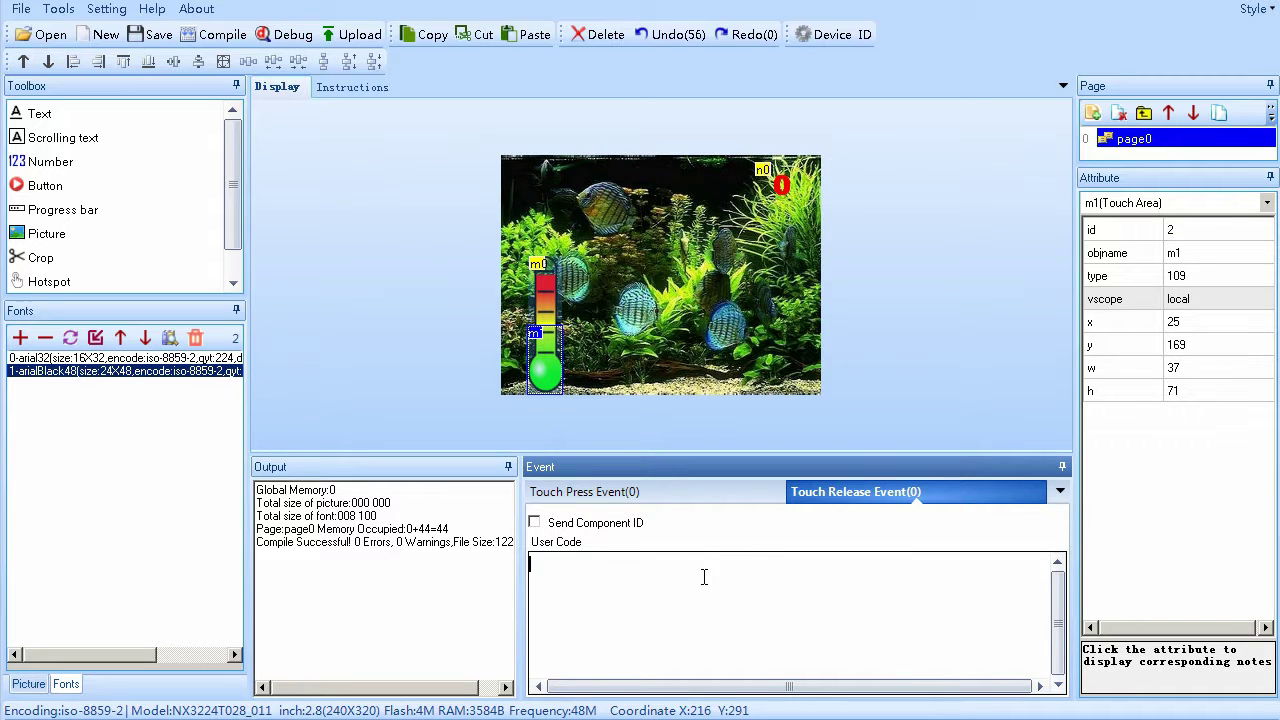
pyautogui.write('n0.val--')
pyautogui.click(647, 208)
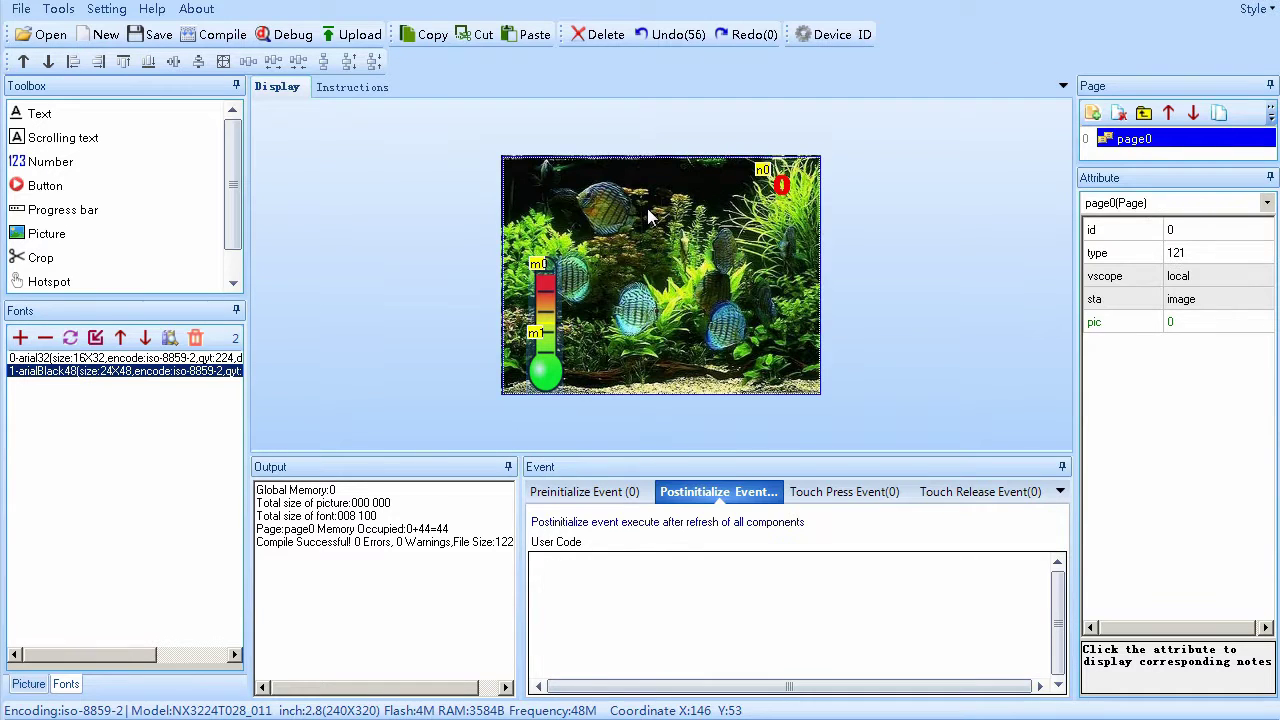
# Run the page in the debug simulator, test raising and lowering the number with the two thermometer hotspots, and close the simulator.
pyautogui.click(289, 36)
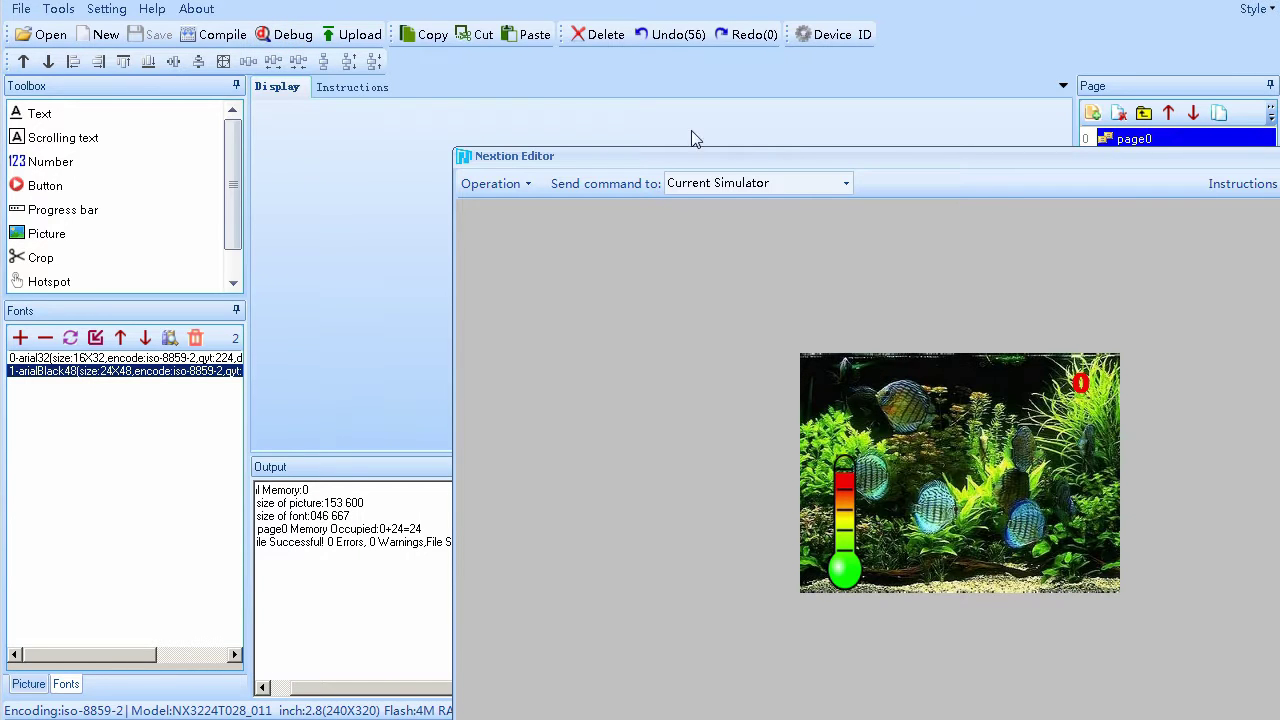
pyautogui.moveTo(797, 155); pyautogui.dragTo(523, 3)
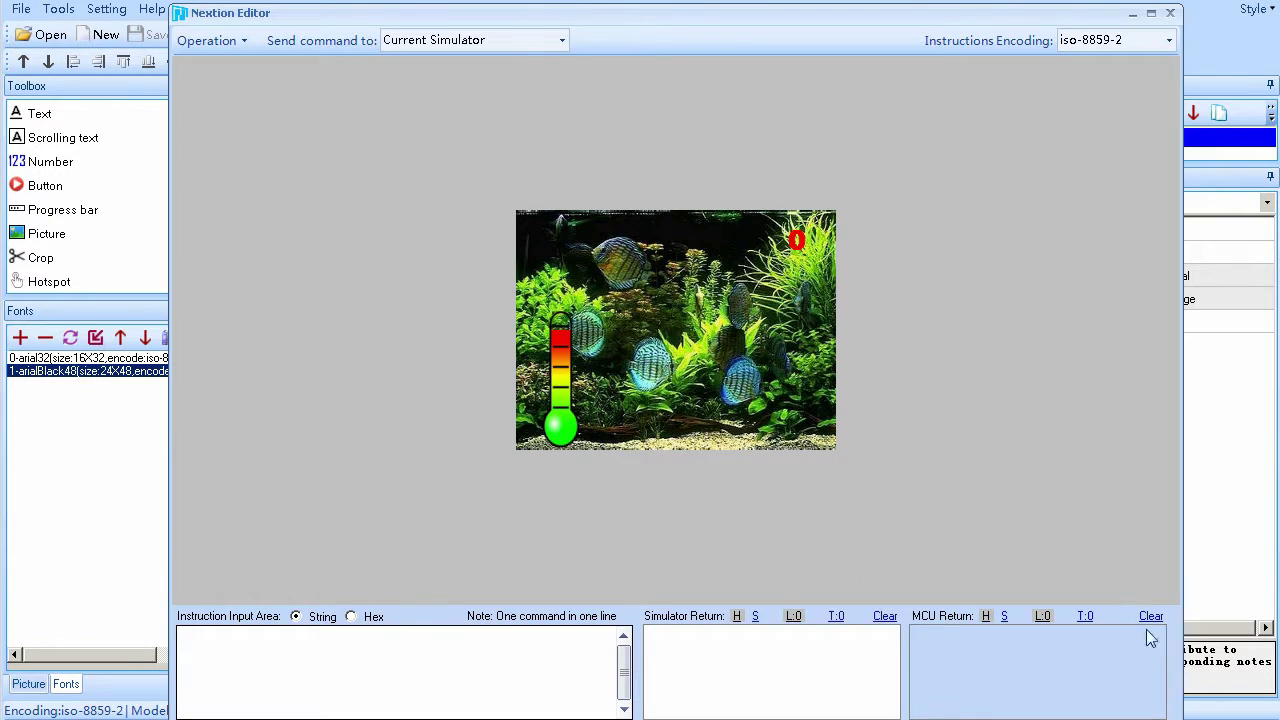
pyautogui.moveTo(1183, 716); pyautogui.dragTo(1186, 671)
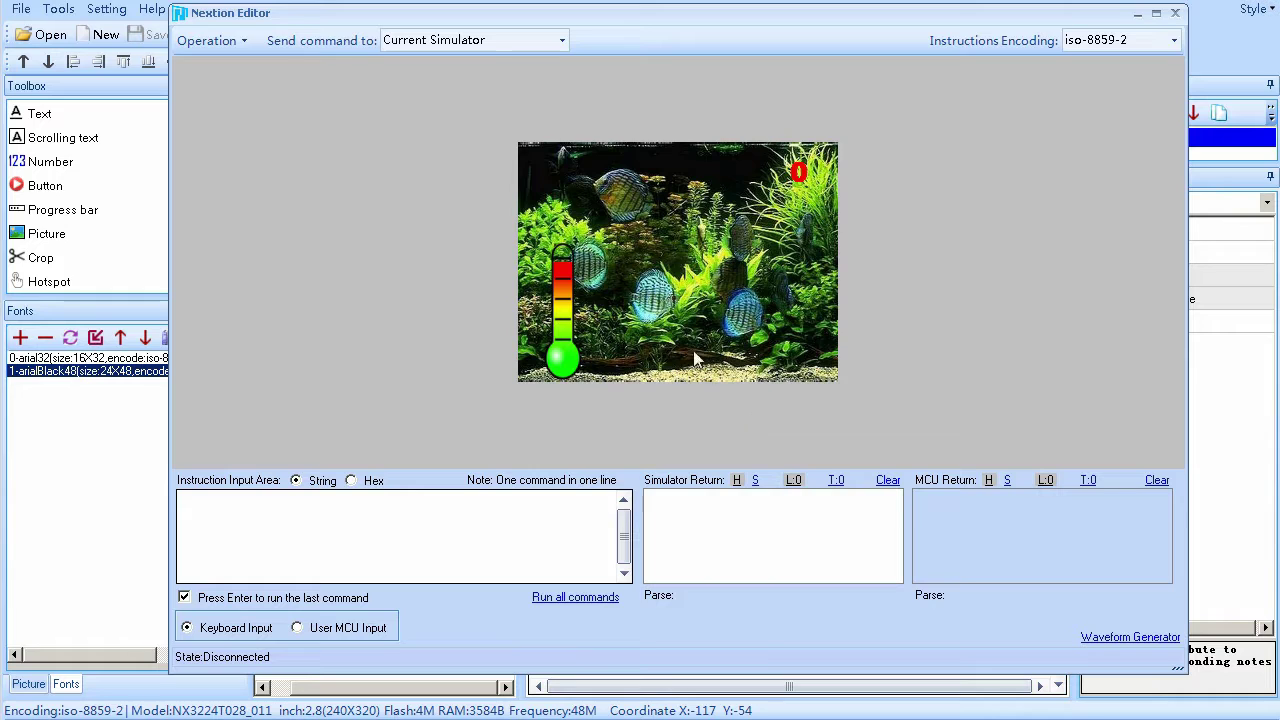
pyautogui.click(560, 280)
pyautogui.click(560, 280)
pyautogui.click(560, 280)
pyautogui.click(558, 355)
pyautogui.click(558, 355)
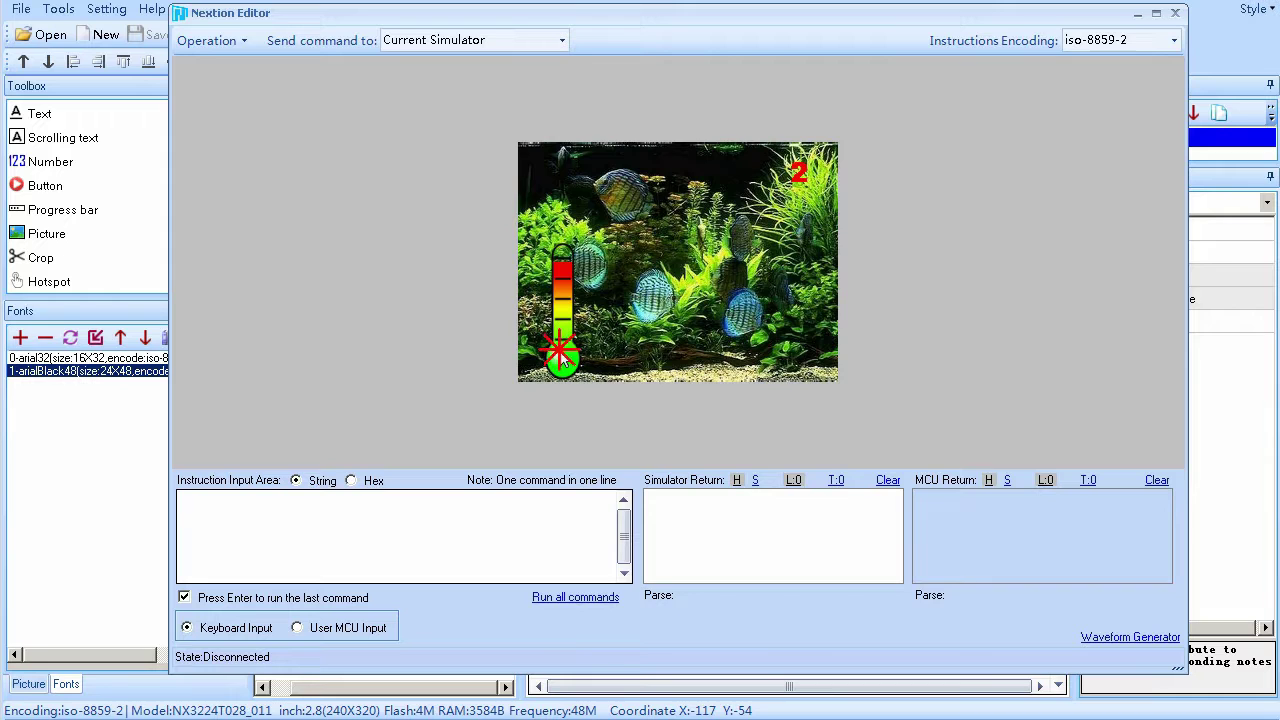
pyautogui.click(560, 270)
pyautogui.click(560, 270)
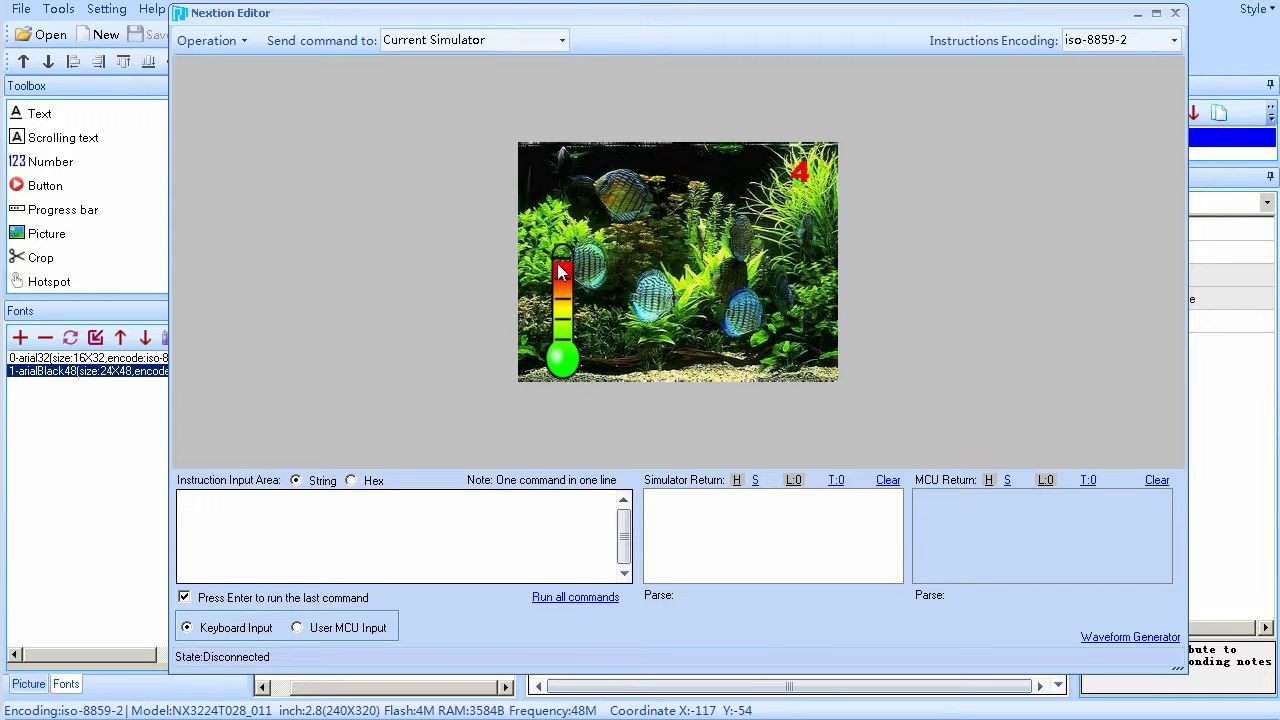
pyautogui.click(558, 360)
pyautogui.click(558, 360)
pyautogui.click(1175, 12)
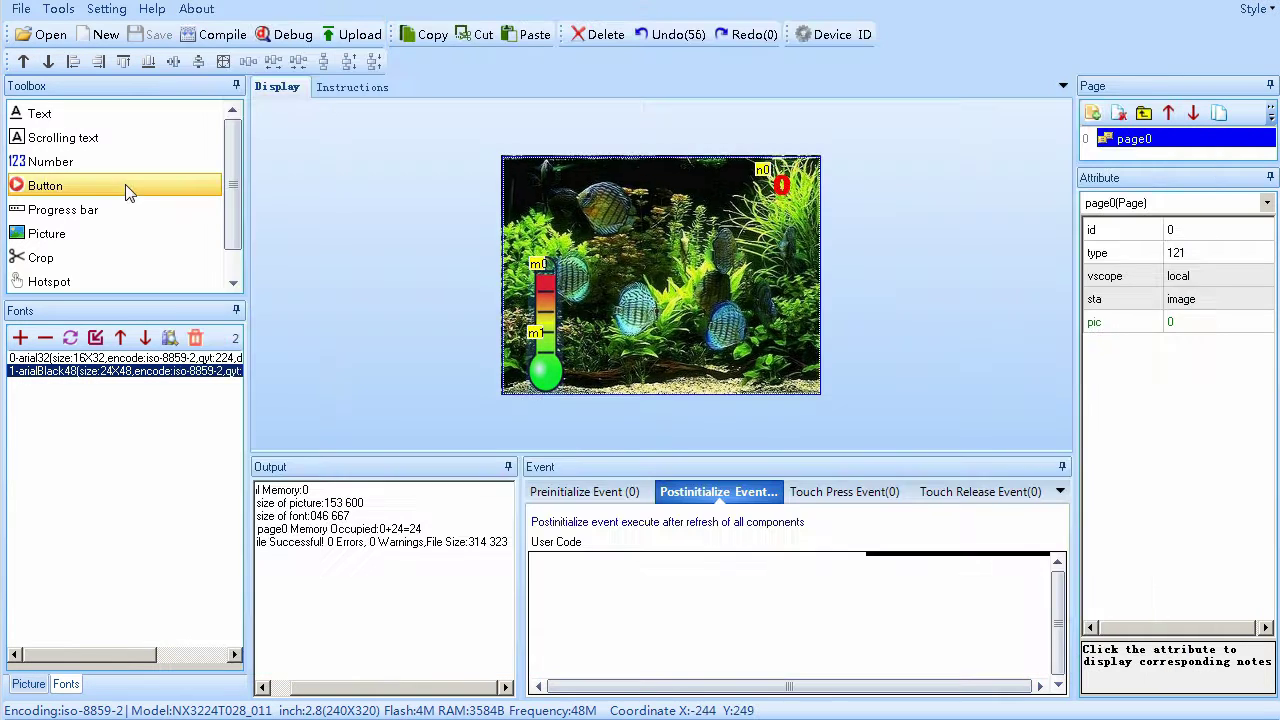
# Add a button near the aquarium picture's lower-right corner and set its text to BLOKADA.
pyautogui.click(120, 185)
pyautogui.moveTo(560, 185)
pyautogui.mouseDown()
pyautogui.moveTo(623, 250)
pyautogui.moveTo(686, 360)
pyautogui.moveTo(734, 385)
pyautogui.moveTo(803, 382)
pyautogui.mouseUp()
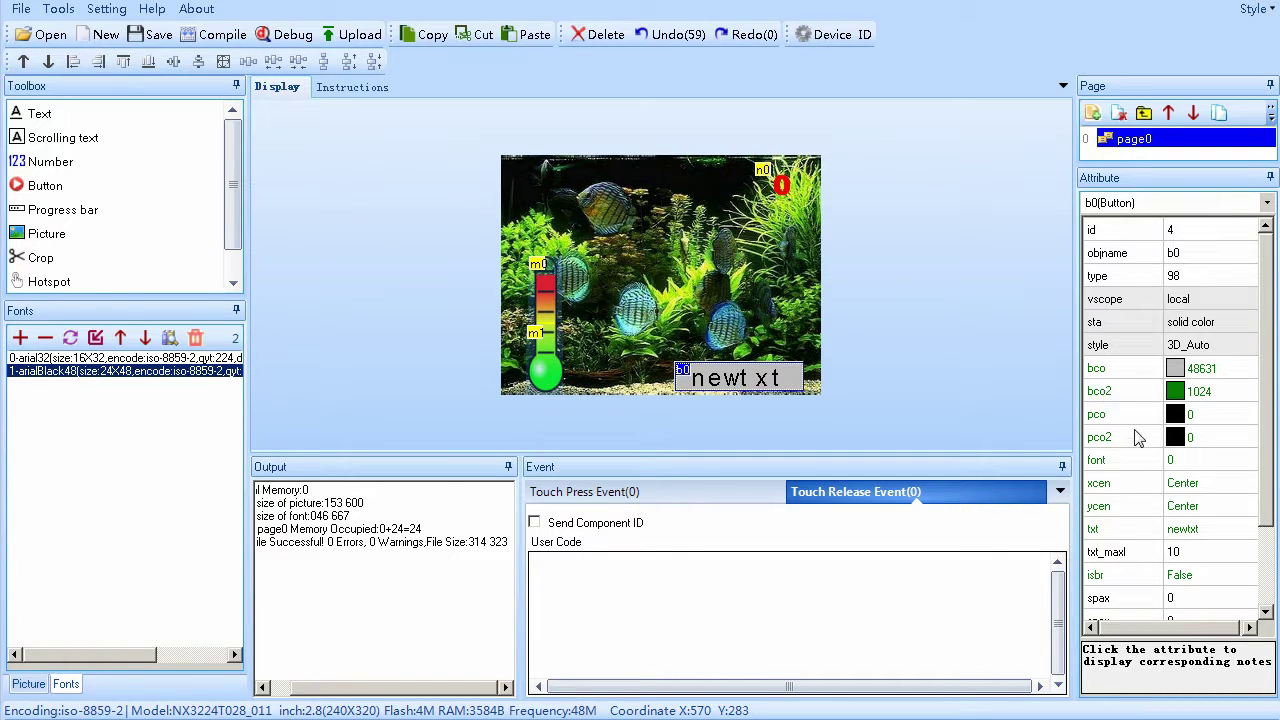
pyautogui.click(1204, 530)
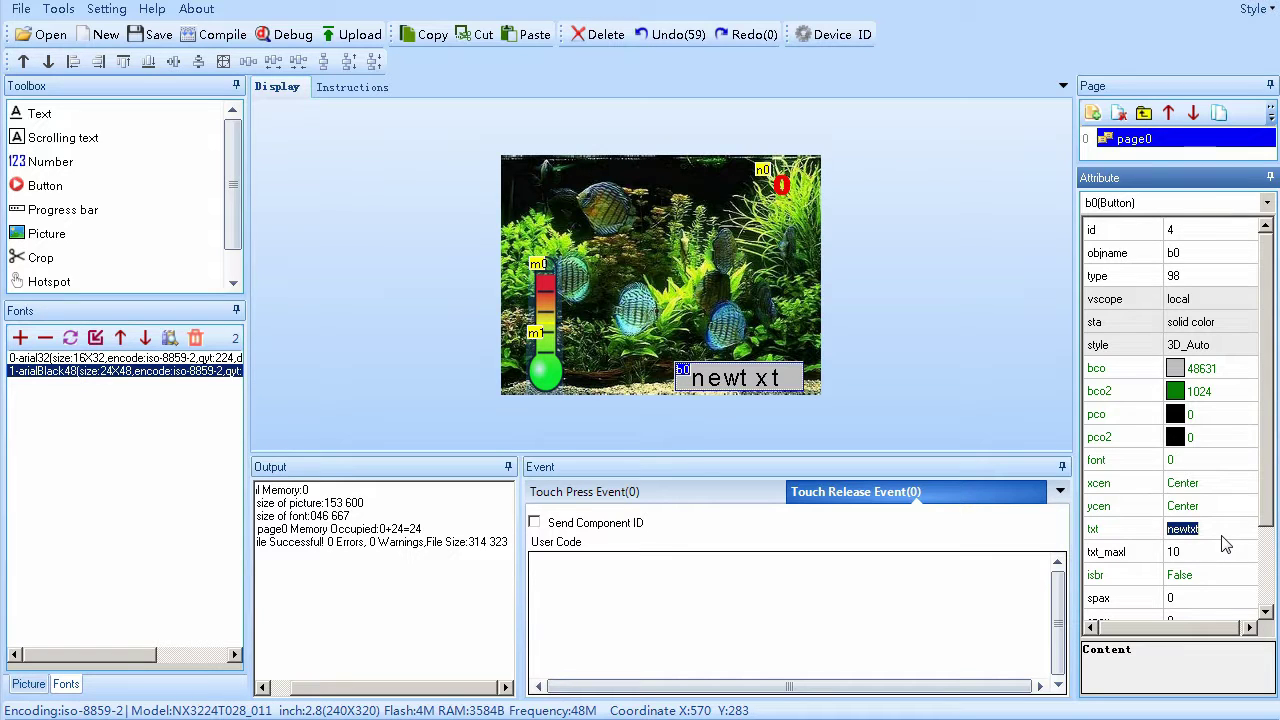
pyautogui.write('BLOKADA')
pyautogui.click(1222, 543)
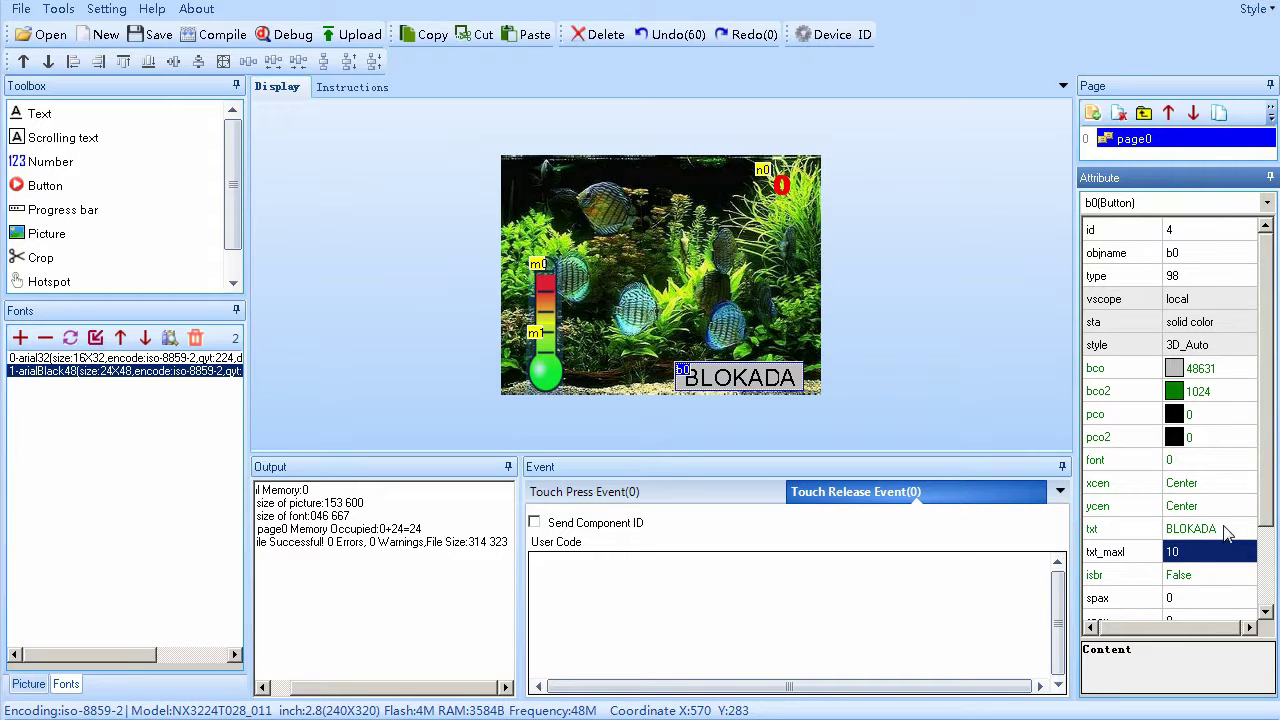
# Duplicate the BLOKADA button, place the copy just above the original, and align the right edges of both buttons.
pyautogui.click(736, 378)
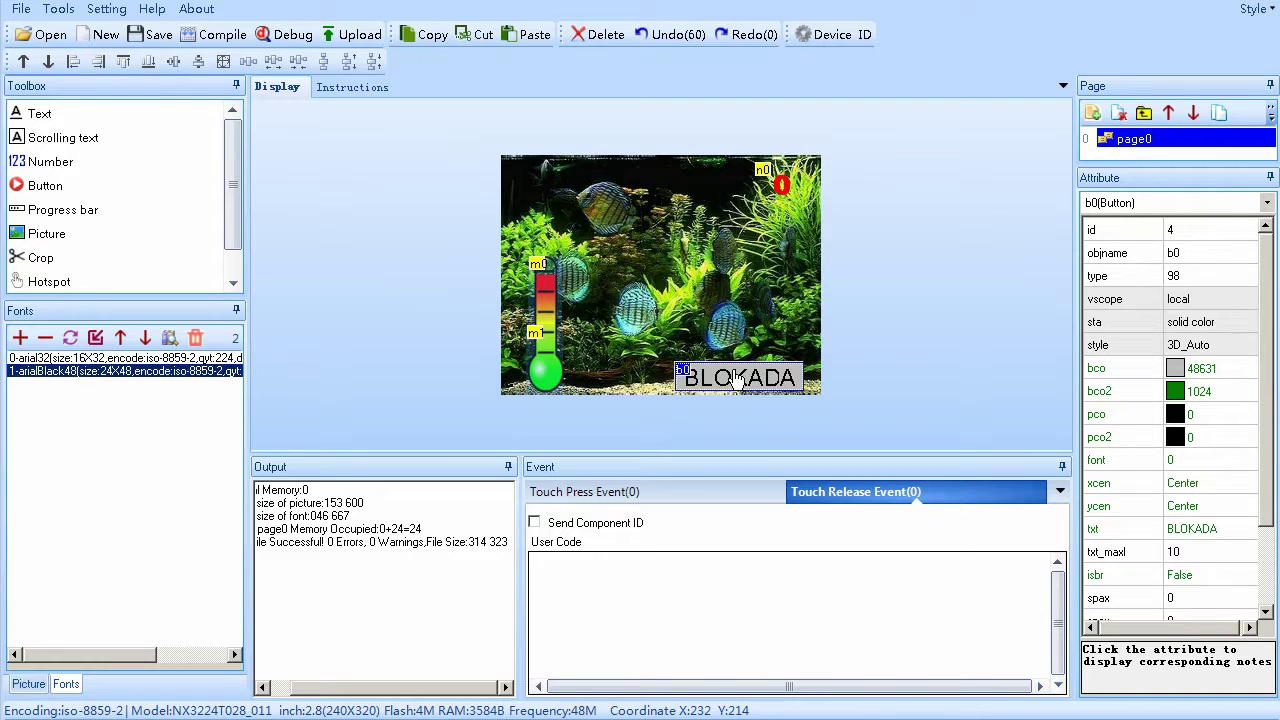
pyautogui.hotkey('ctrl', 'v')
pyautogui.moveTo(736, 378); pyautogui.dragTo(745, 346)
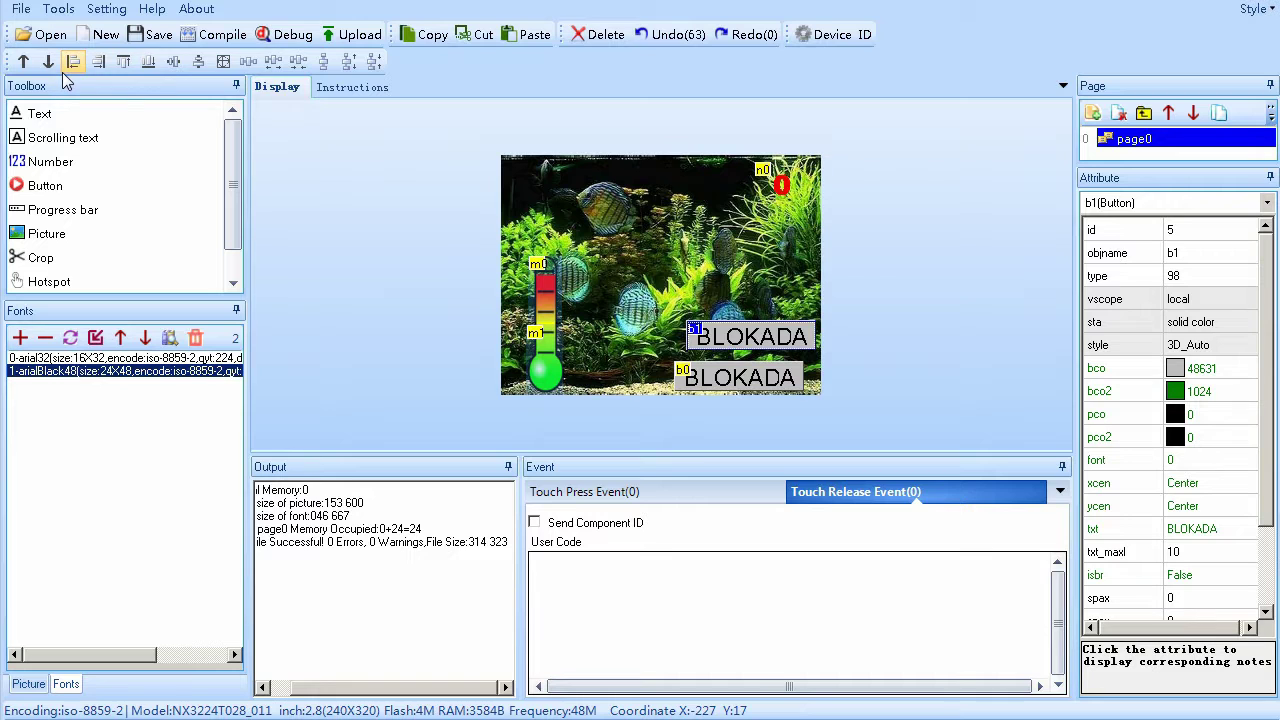
pyautogui.click(688, 383)
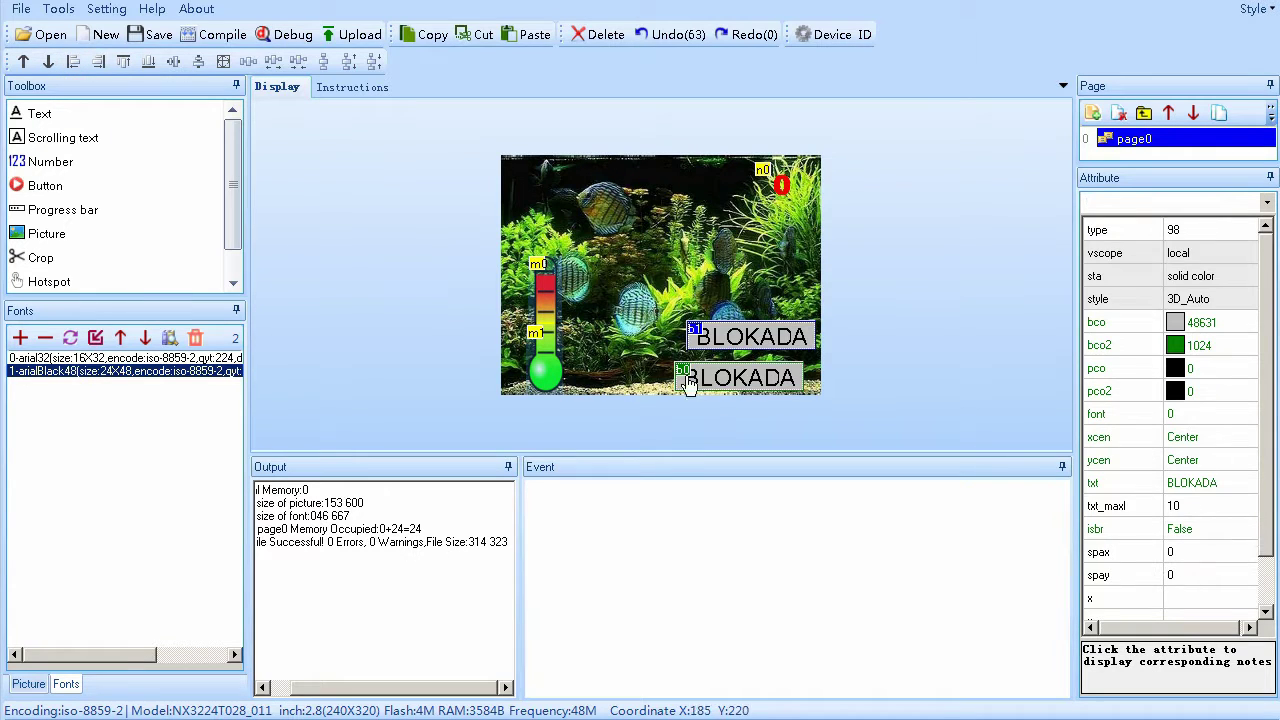
pyautogui.click(99, 66)
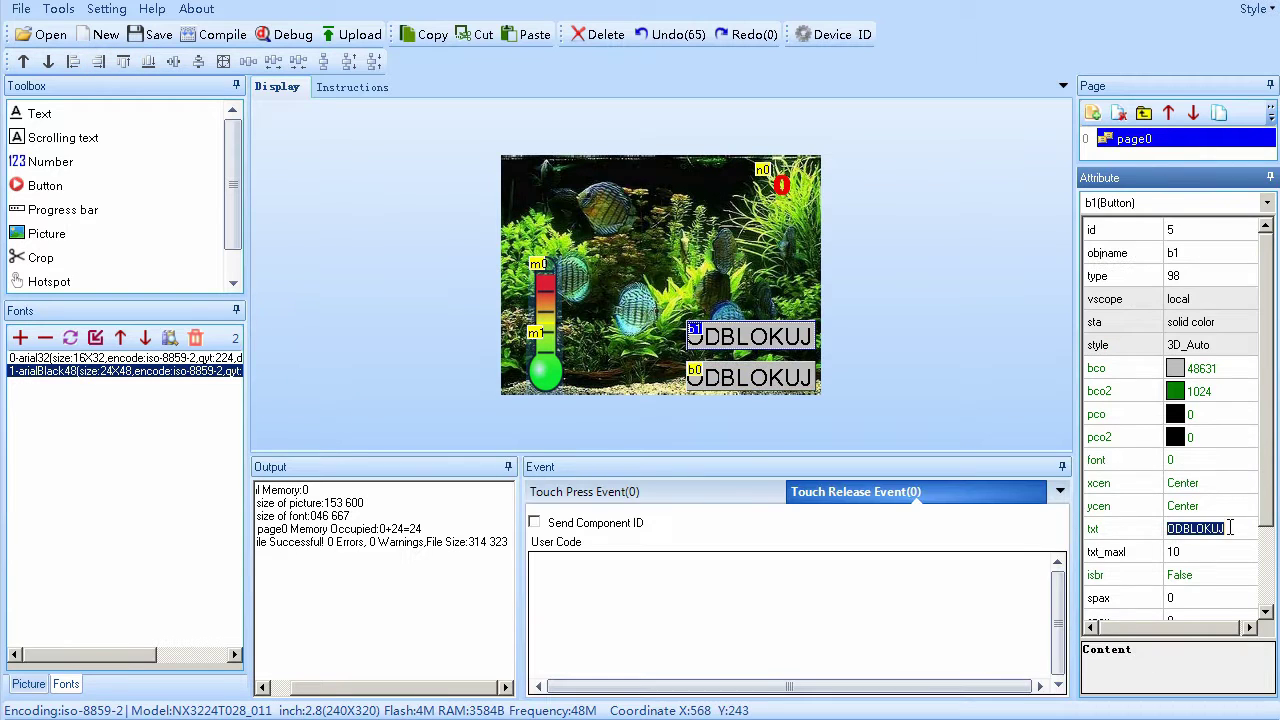
# Set the text of the upper button b1 to BLOKUJ and go to its touch release code.
pyautogui.write('BLOKUJ')
pyautogui.press('Return')
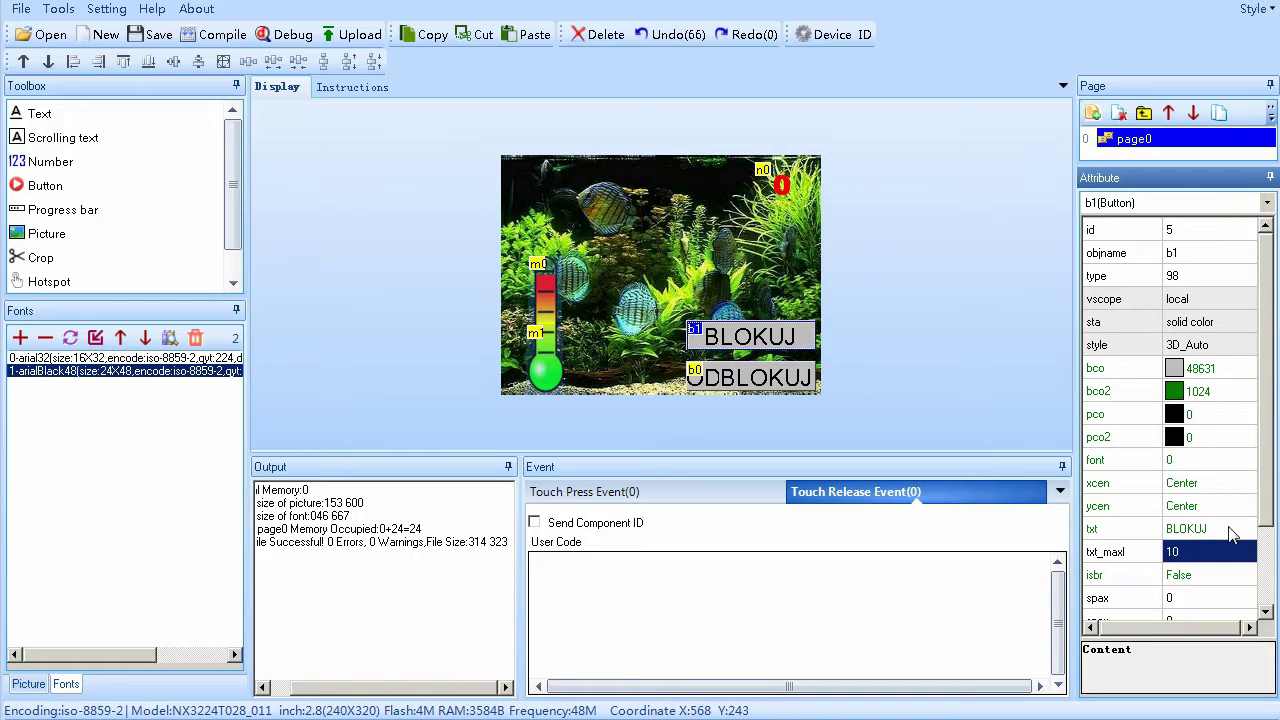
pyautogui.click(762, 336)
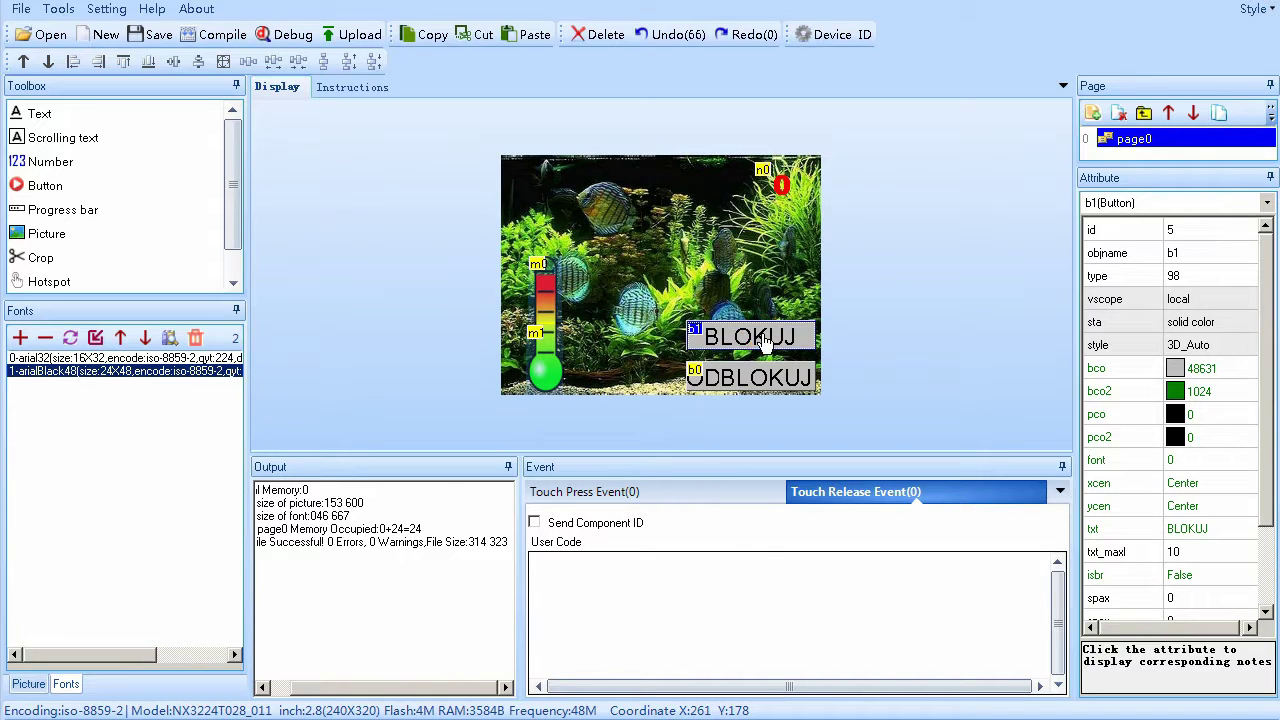
pyautogui.click(560, 582)
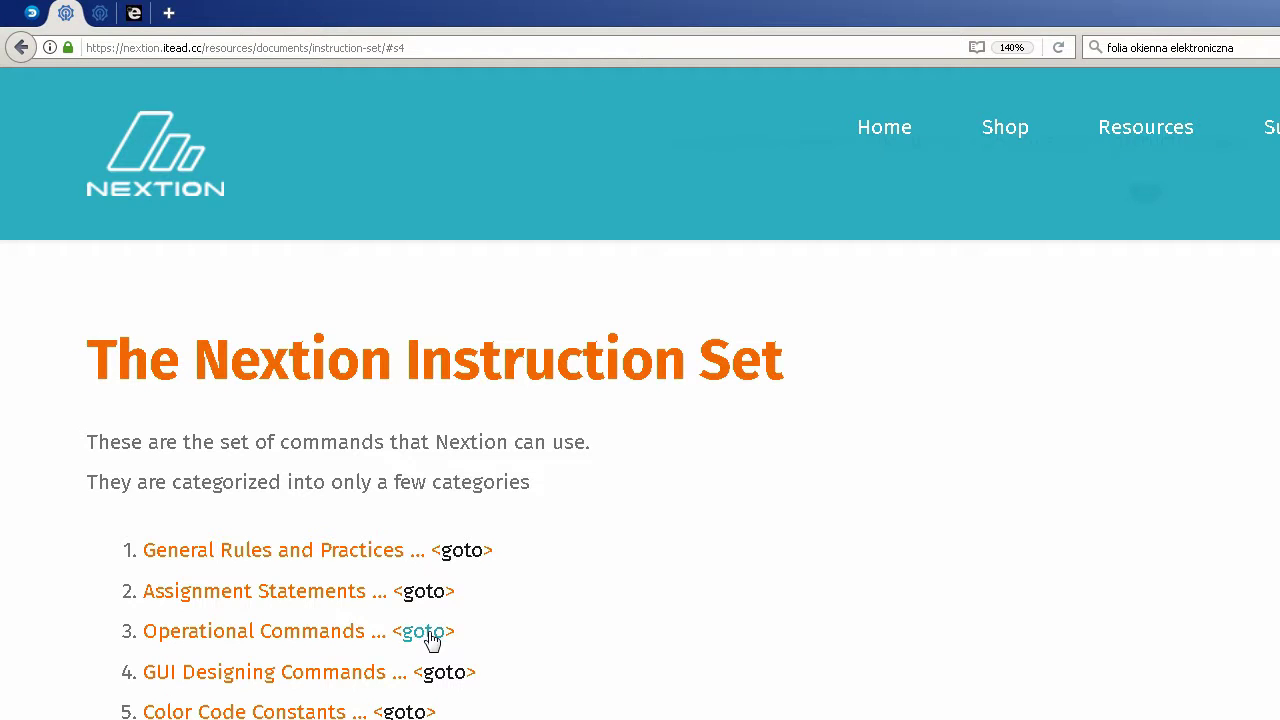
# Look up the tsw command's usage and b0,0 example in the online instruction set's Operational Commands, and return to the Nextion Editor.
pyautogui.click(428, 632)
pyautogui.doubleClick(304, 356)
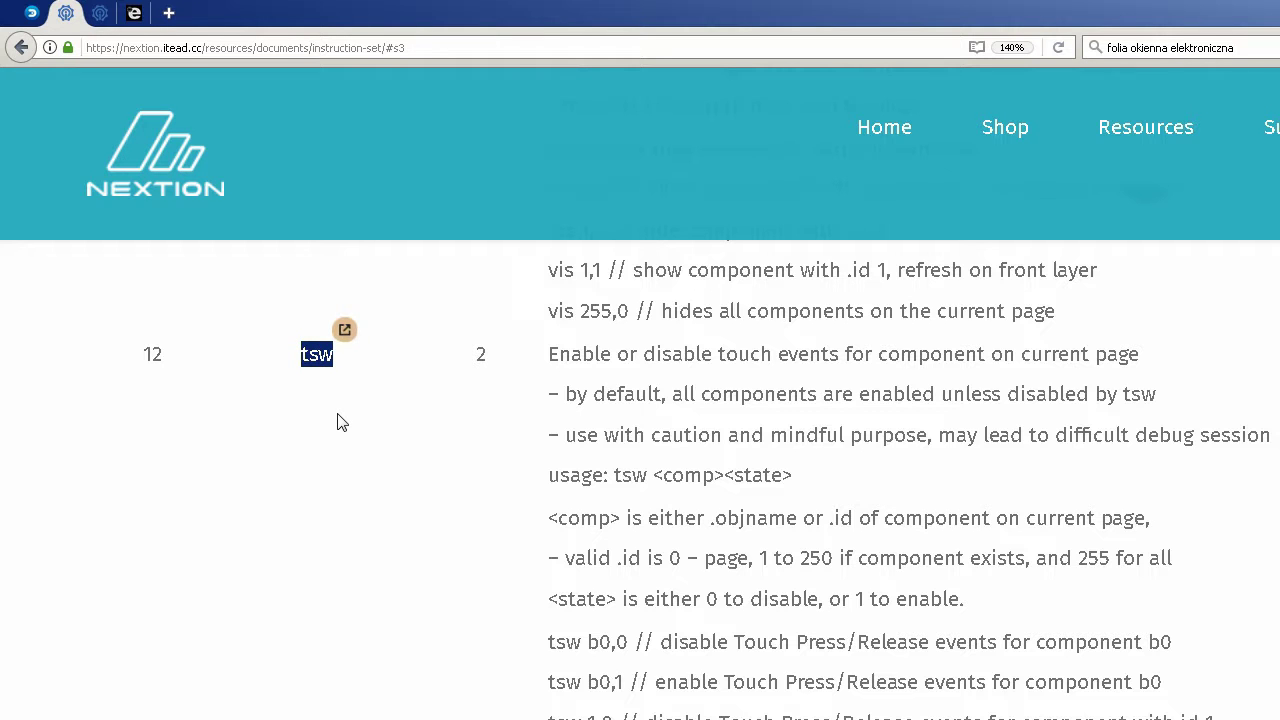
pyautogui.scroll(-3, 320, 422)
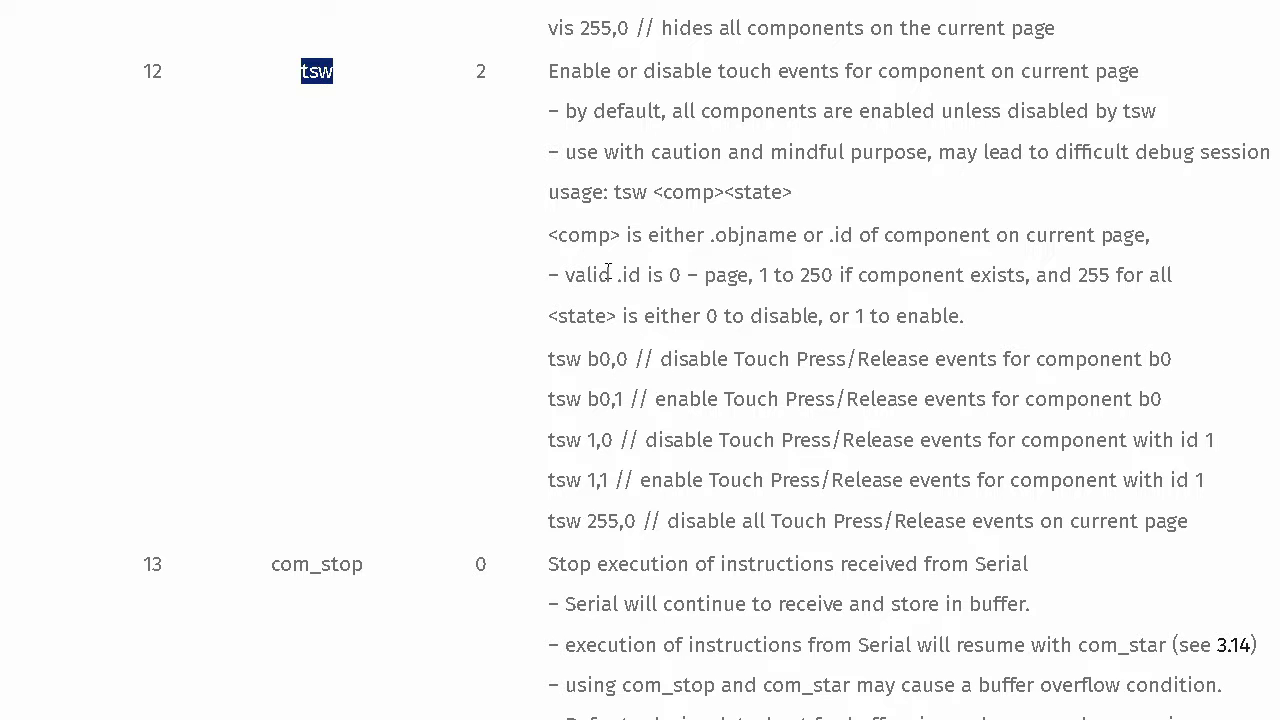
pyautogui.moveTo(614, 192); pyautogui.dragTo(795, 198)
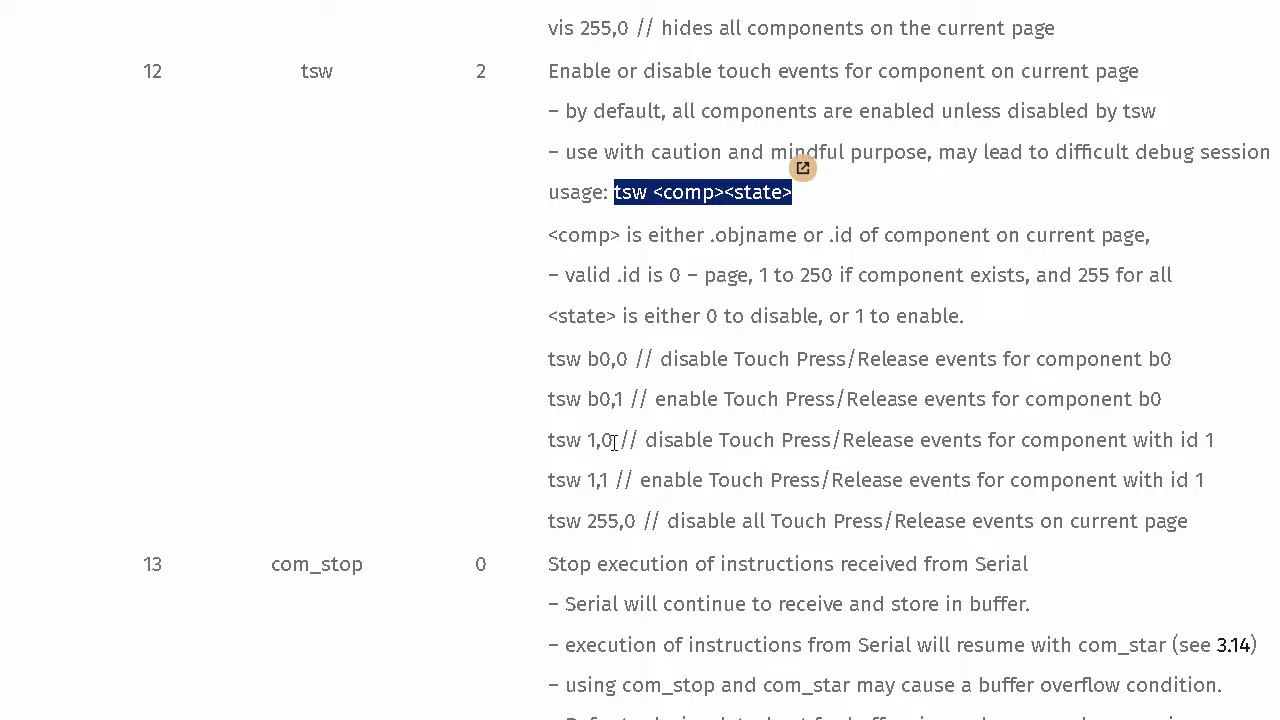
pyautogui.moveTo(614, 440); pyautogui.dragTo(546, 360)
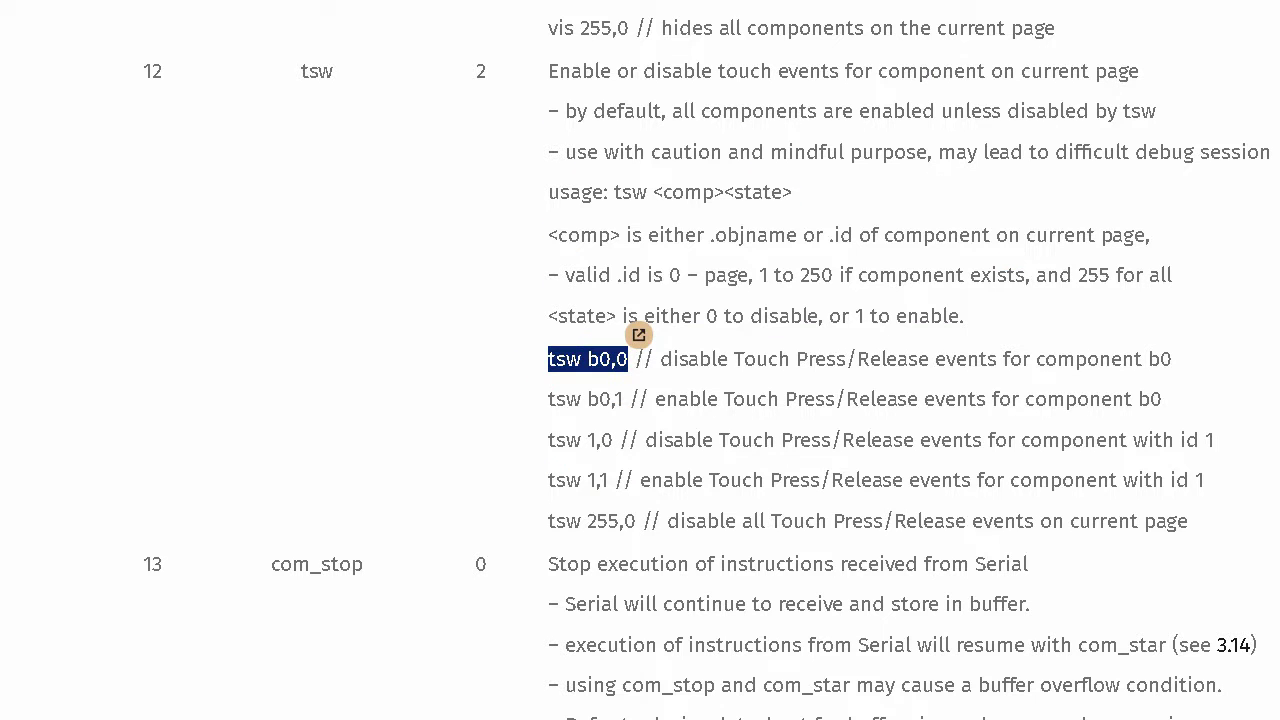
pyautogui.hotkey('alt', 'Tab')
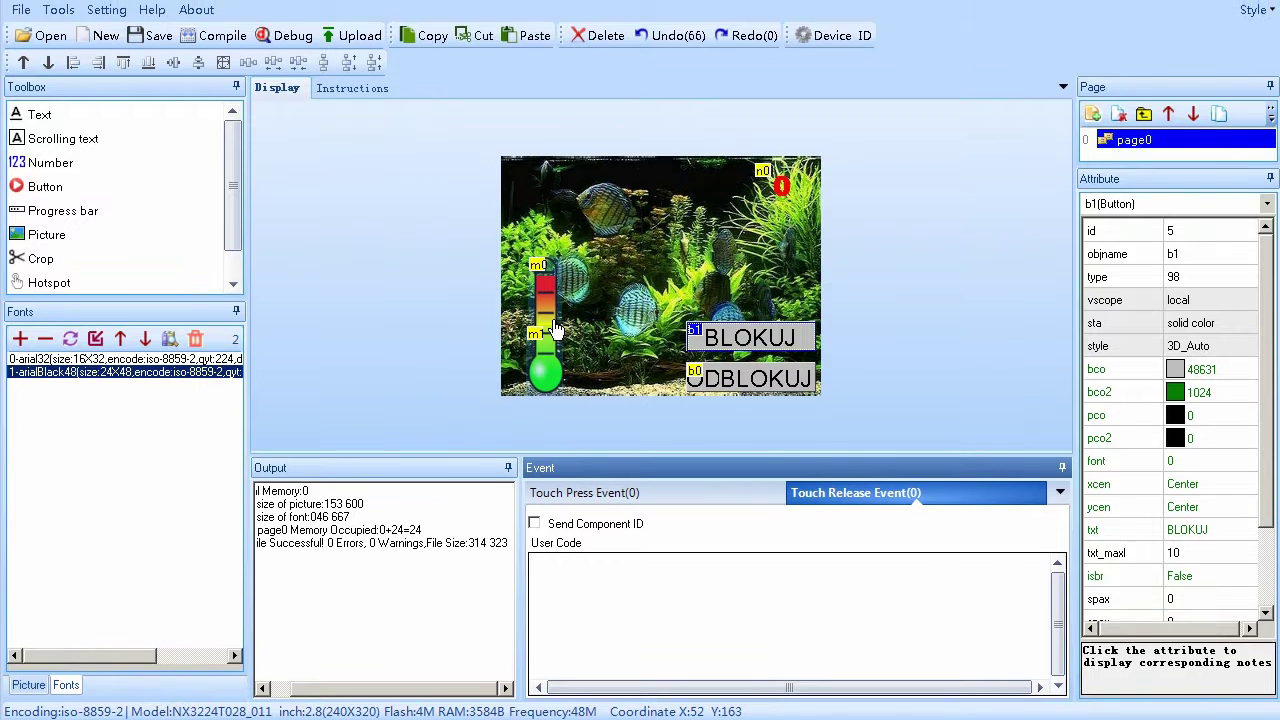
# Add the code tsw m0,0 to the touch release event of the BLOKUJ button.
pyautogui.click(556, 330)
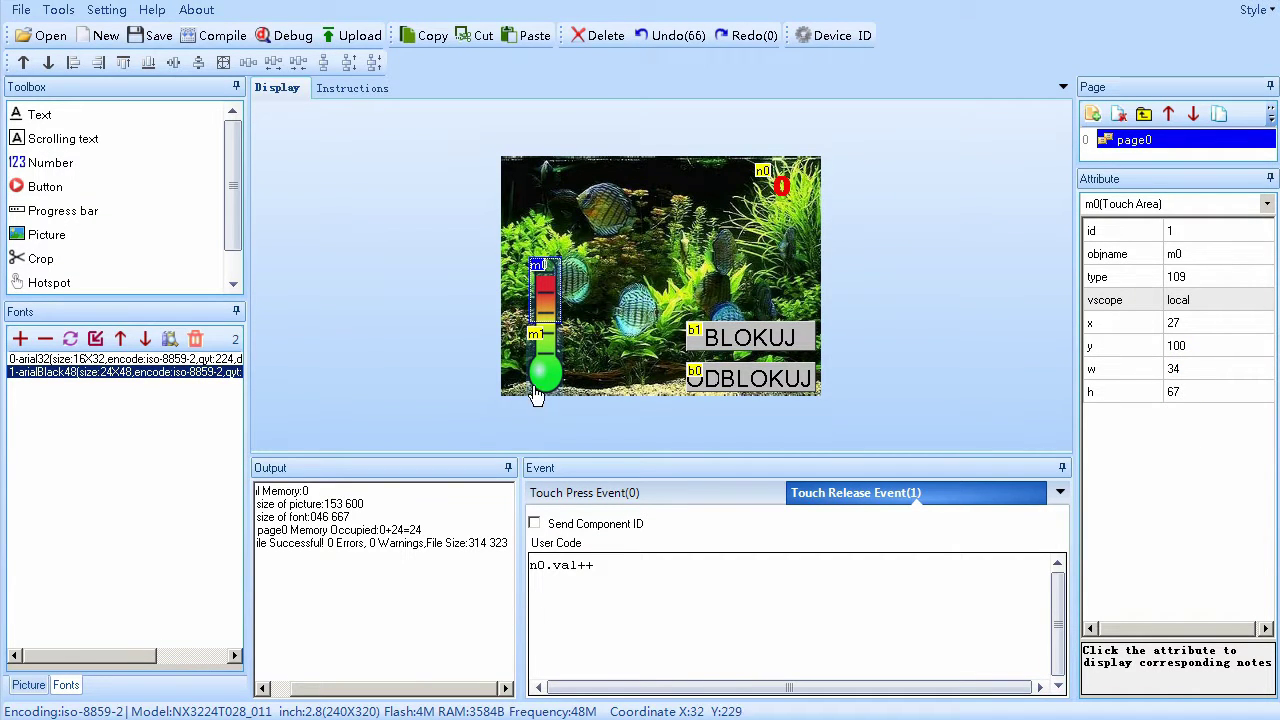
pyautogui.click(752, 339)
pyautogui.click(587, 564)
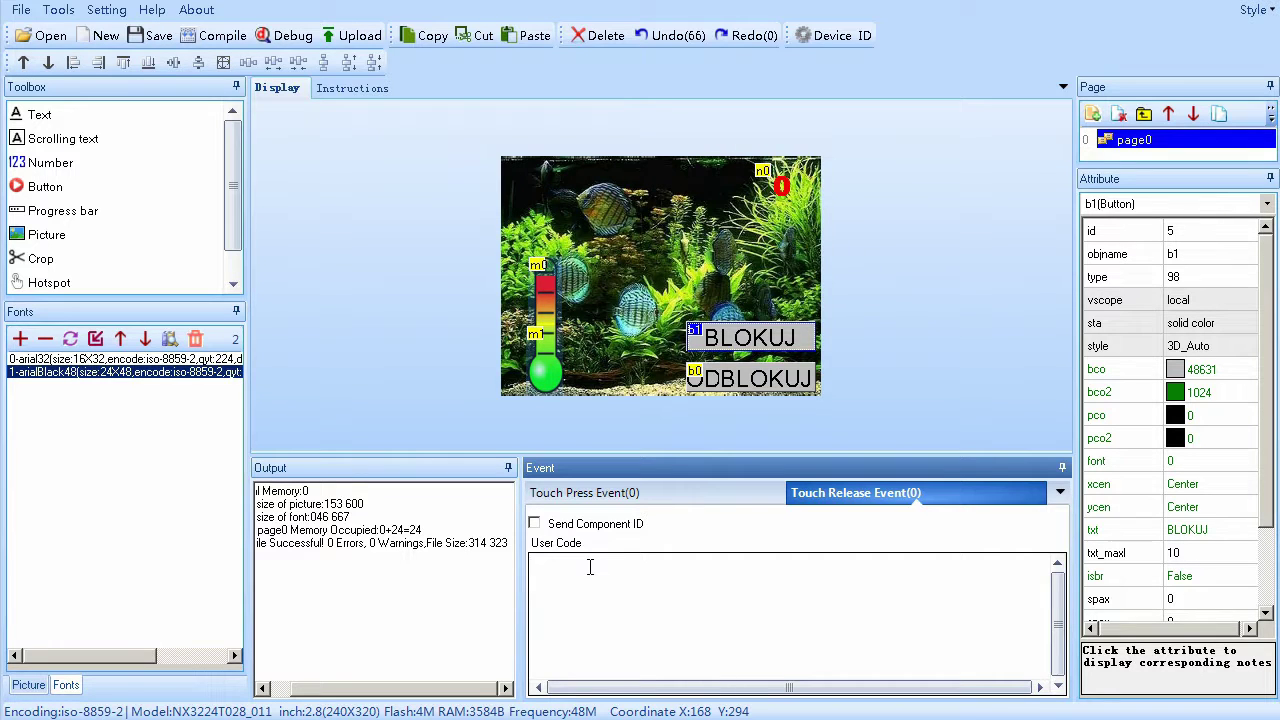
pyautogui.write('ts')
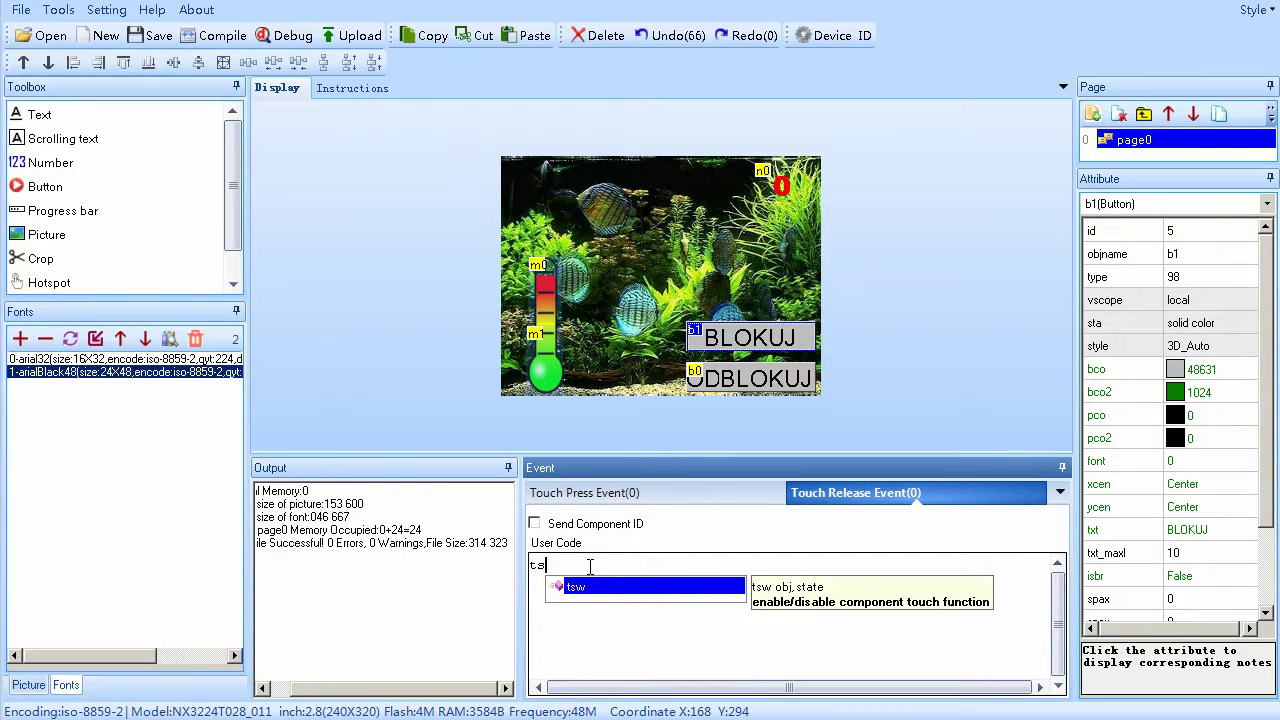
pyautogui.write('w')
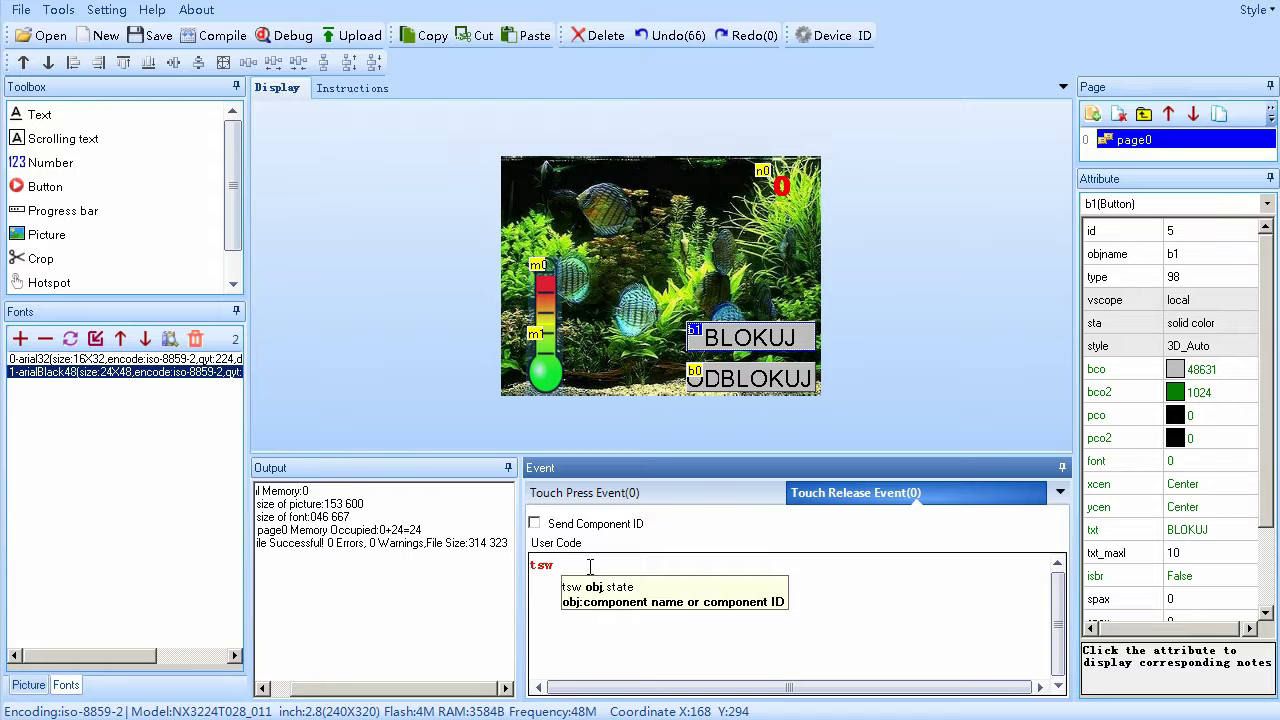
pyautogui.write(' m')
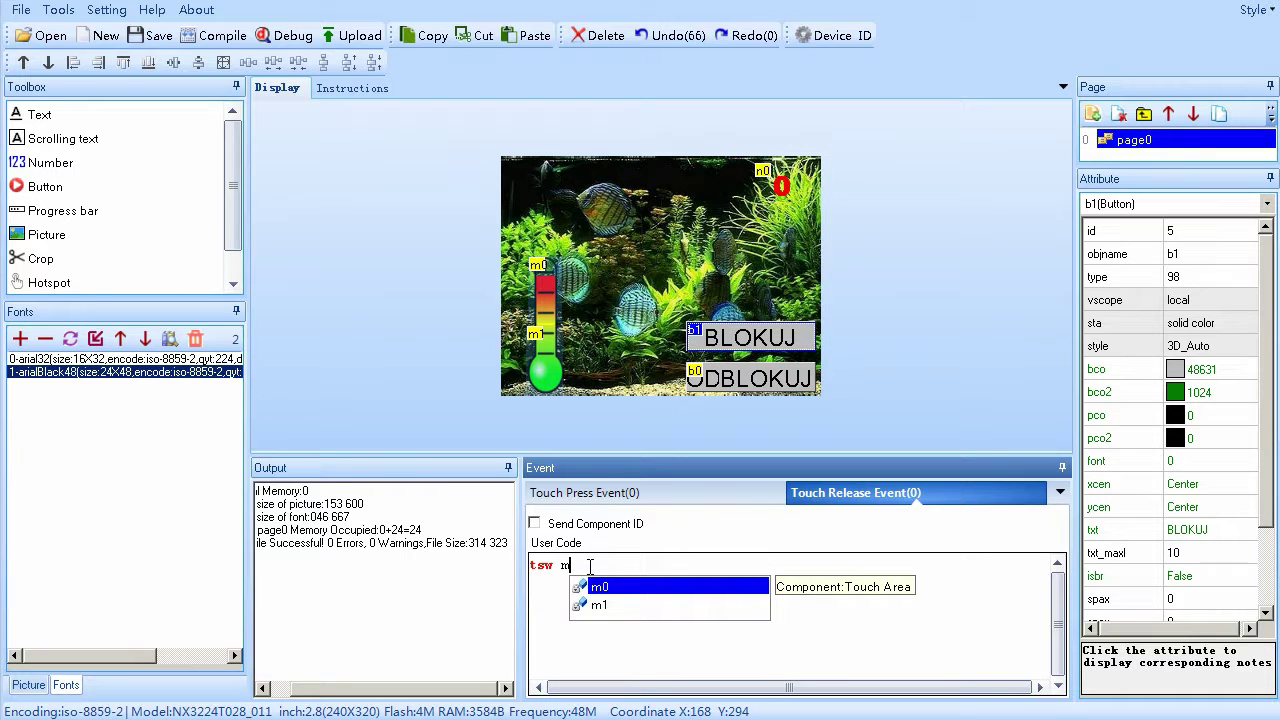
pyautogui.write('0')
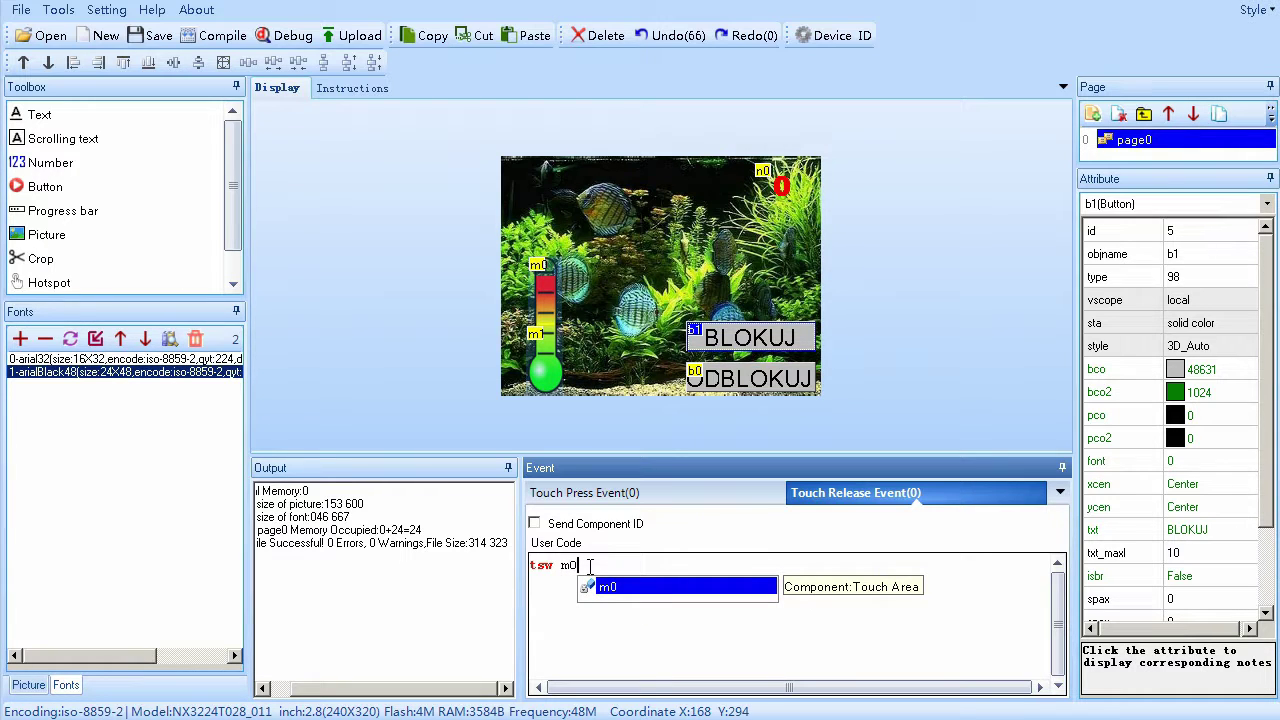
pyautogui.write(',')
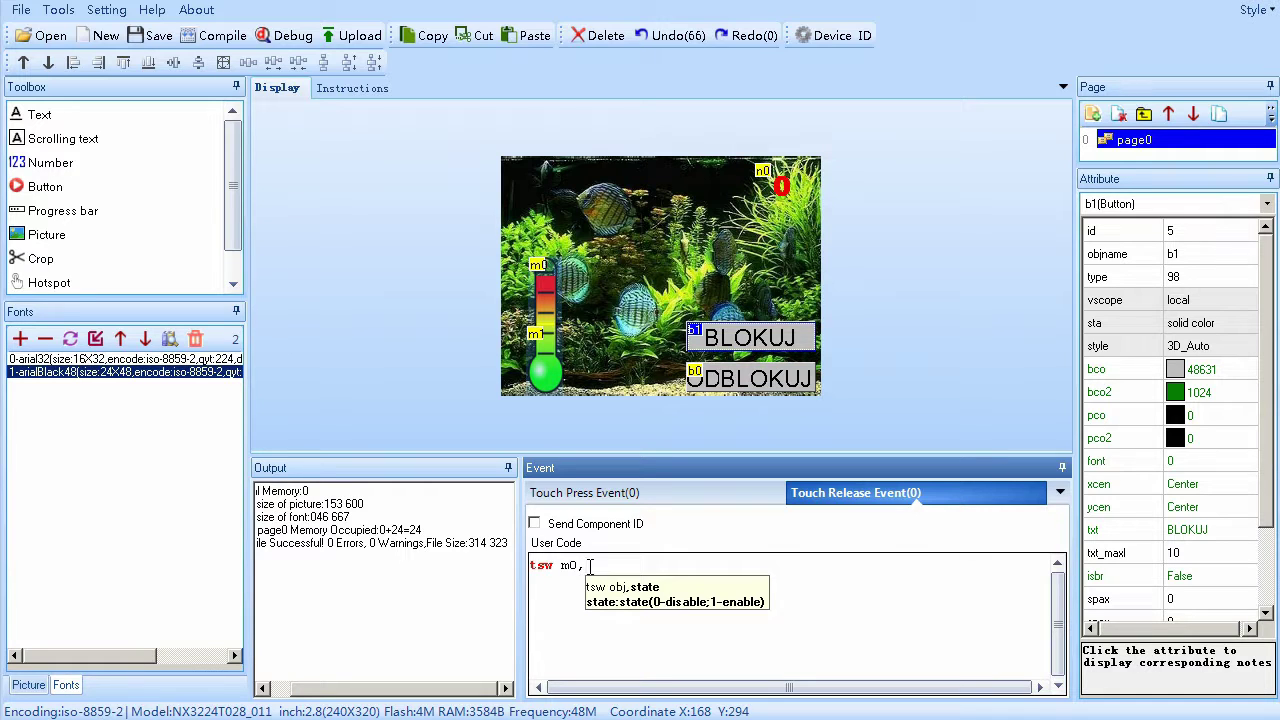
pyautogui.write('0 ')
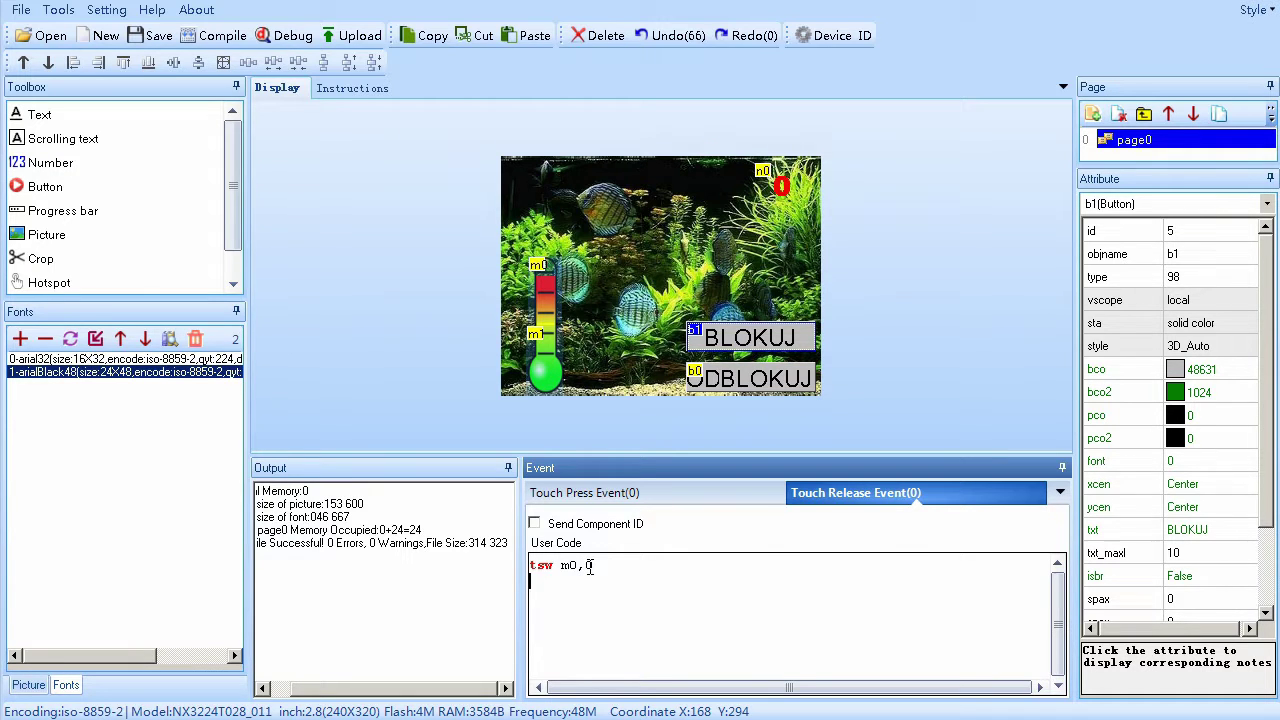
# Add a second line, tsw m1,0, to the BLOKUJ button's touch release code.
pyautogui.write('ts')
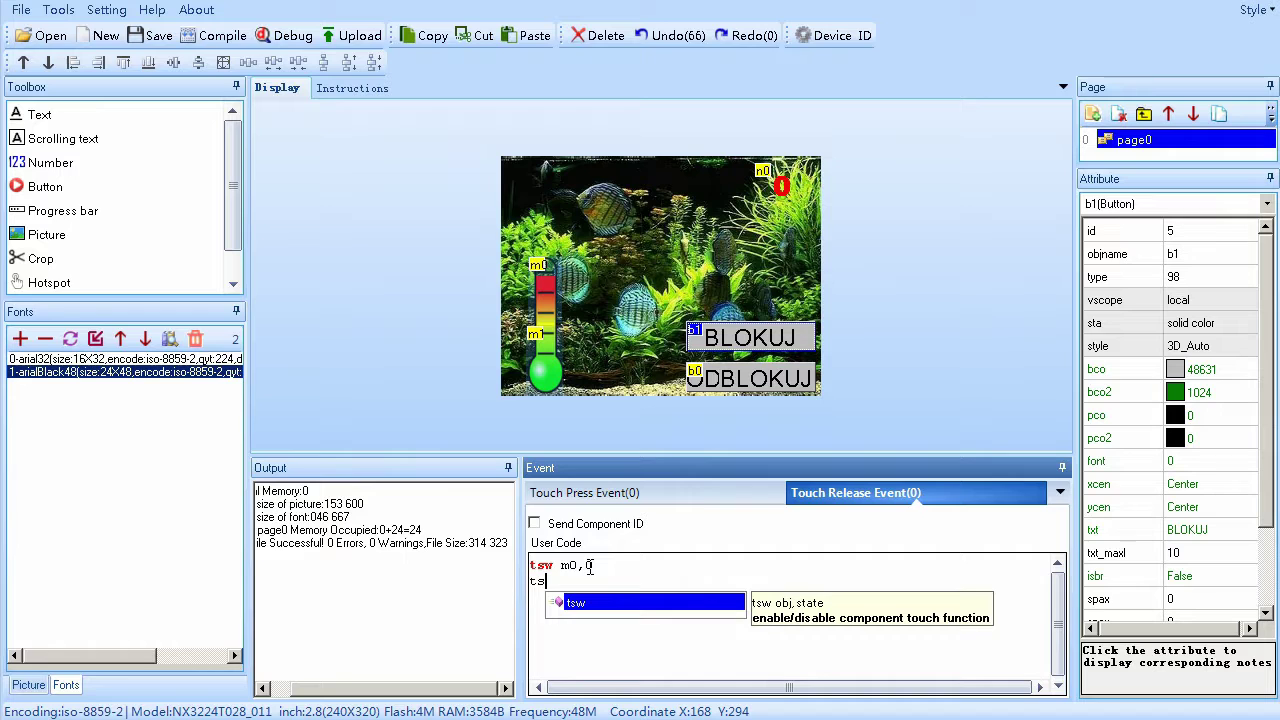
pyautogui.write('w')
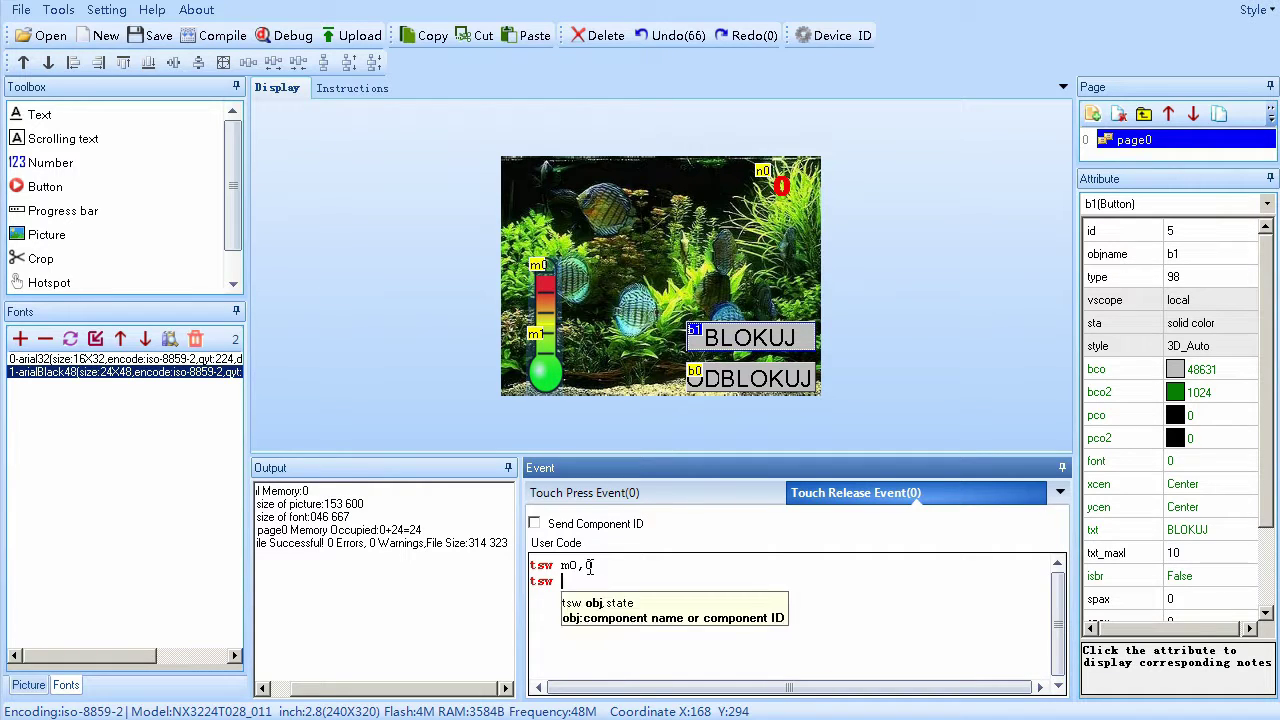
pyautogui.write(' m1')
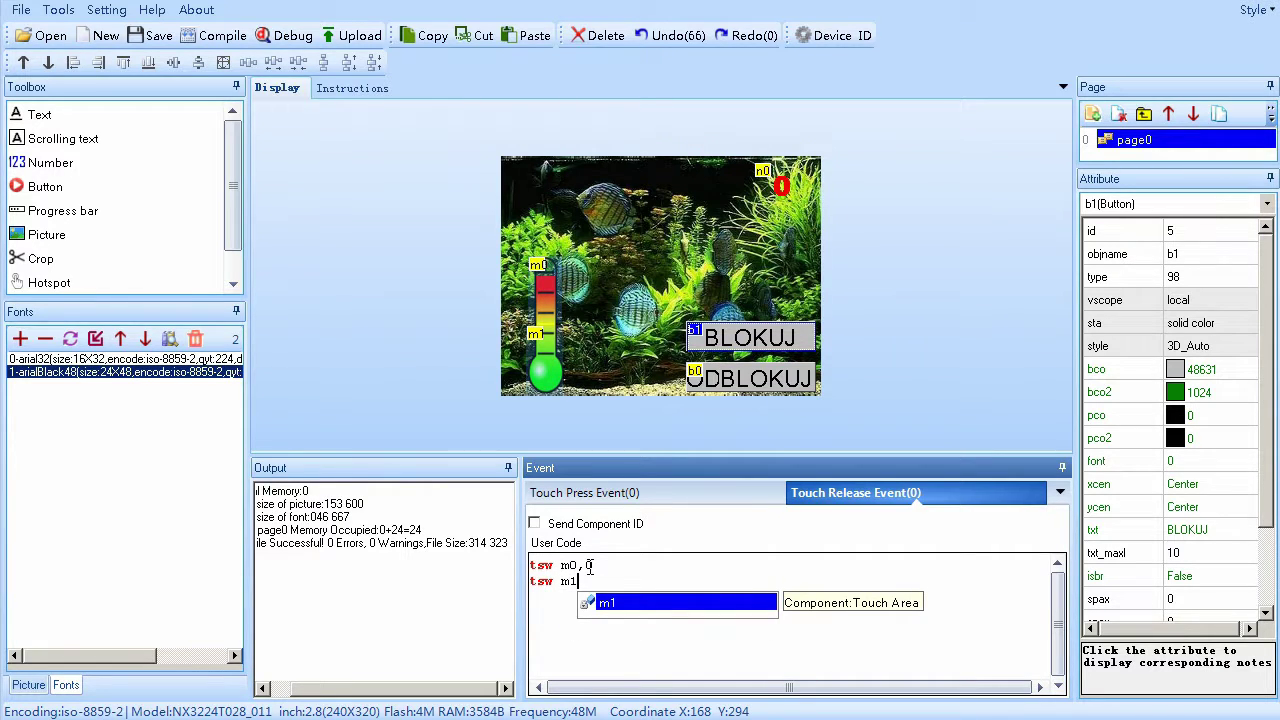
pyautogui.write(',0')
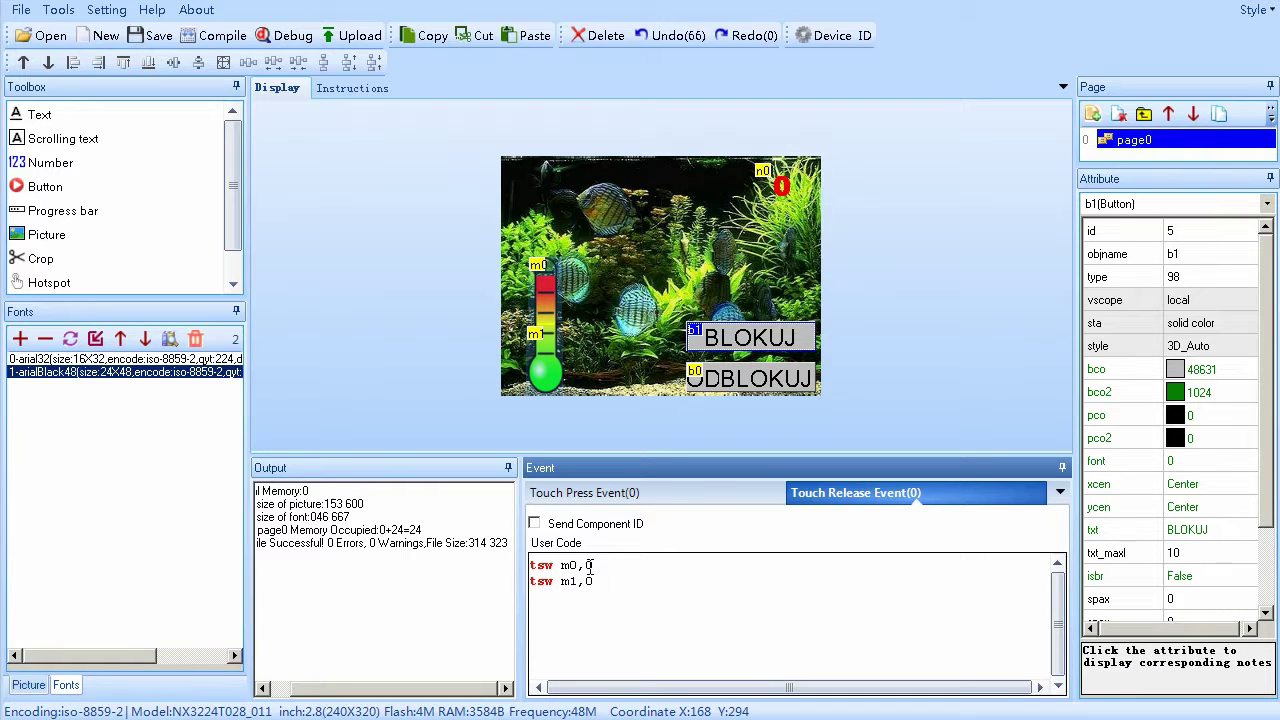
# Copy both tsw lines into the ODBLOKUJ button's touch release event and change them to tsw m0,1 and tsw m1,1.
pyautogui.hotkey('ctrl', 'a')
pyautogui.hotkey('ctrl', 'c')
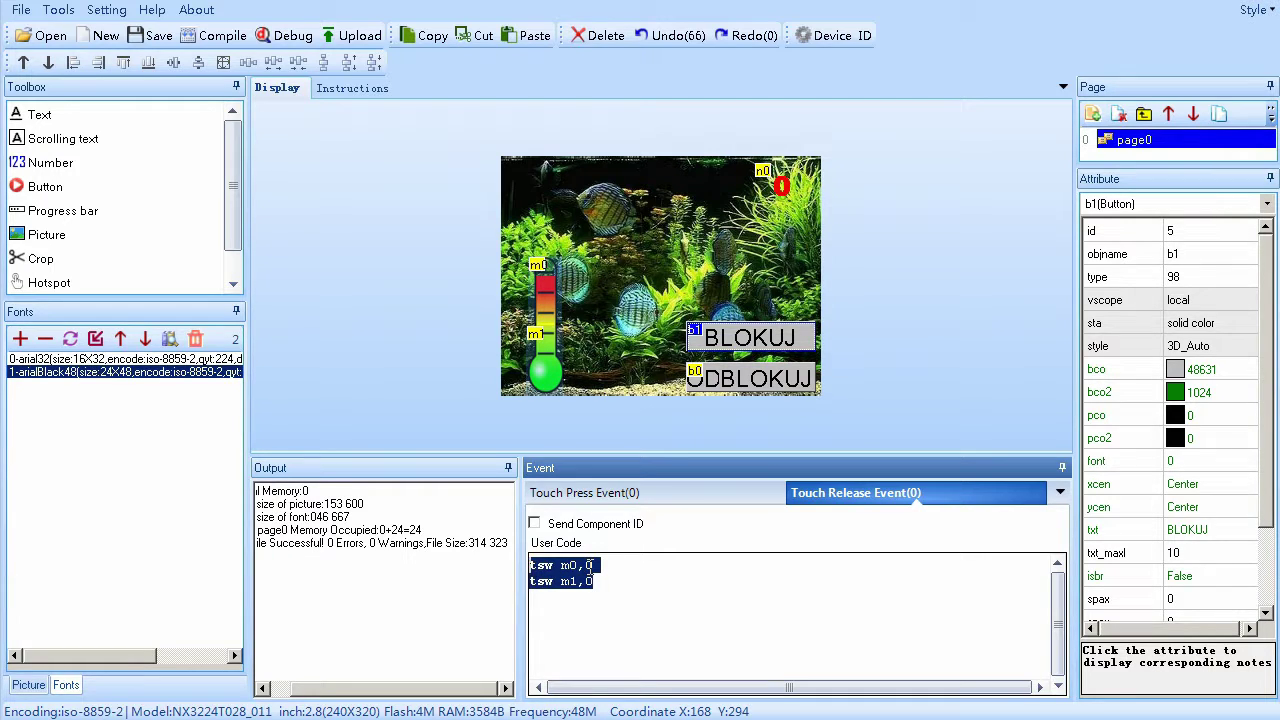
pyautogui.click(775, 385)
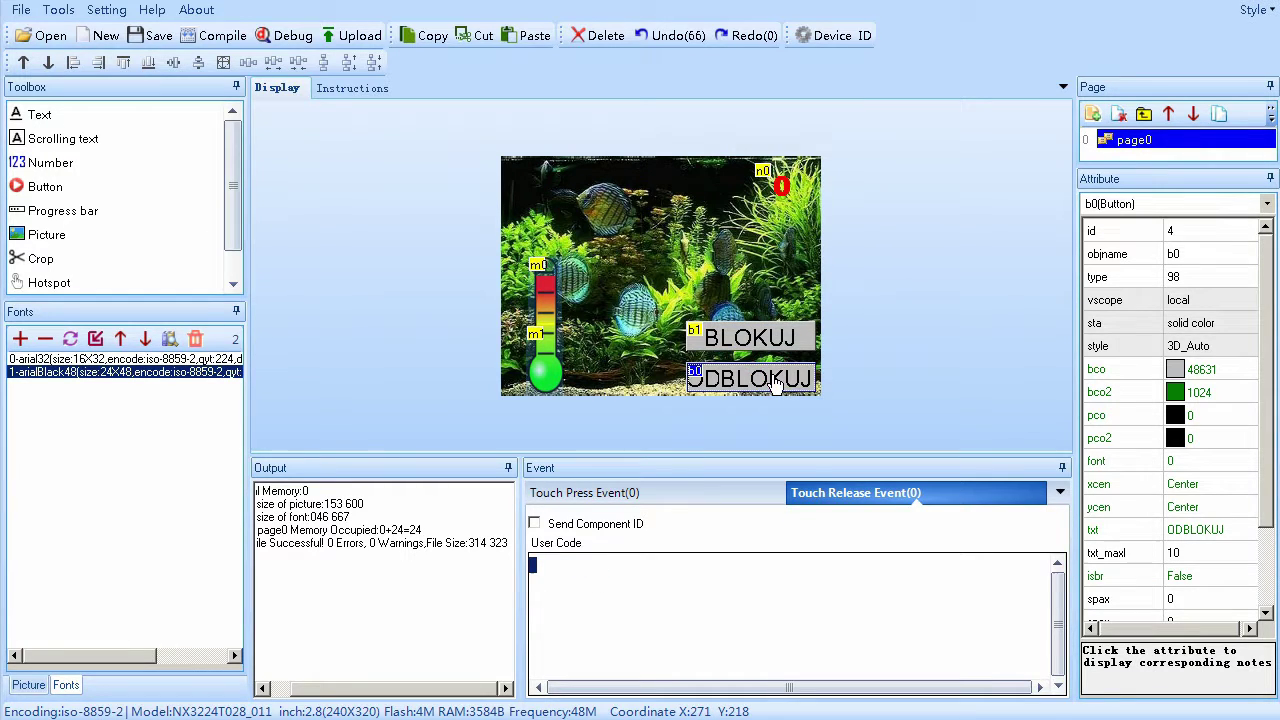
pyautogui.click(590, 569)
pyautogui.click(552, 562)
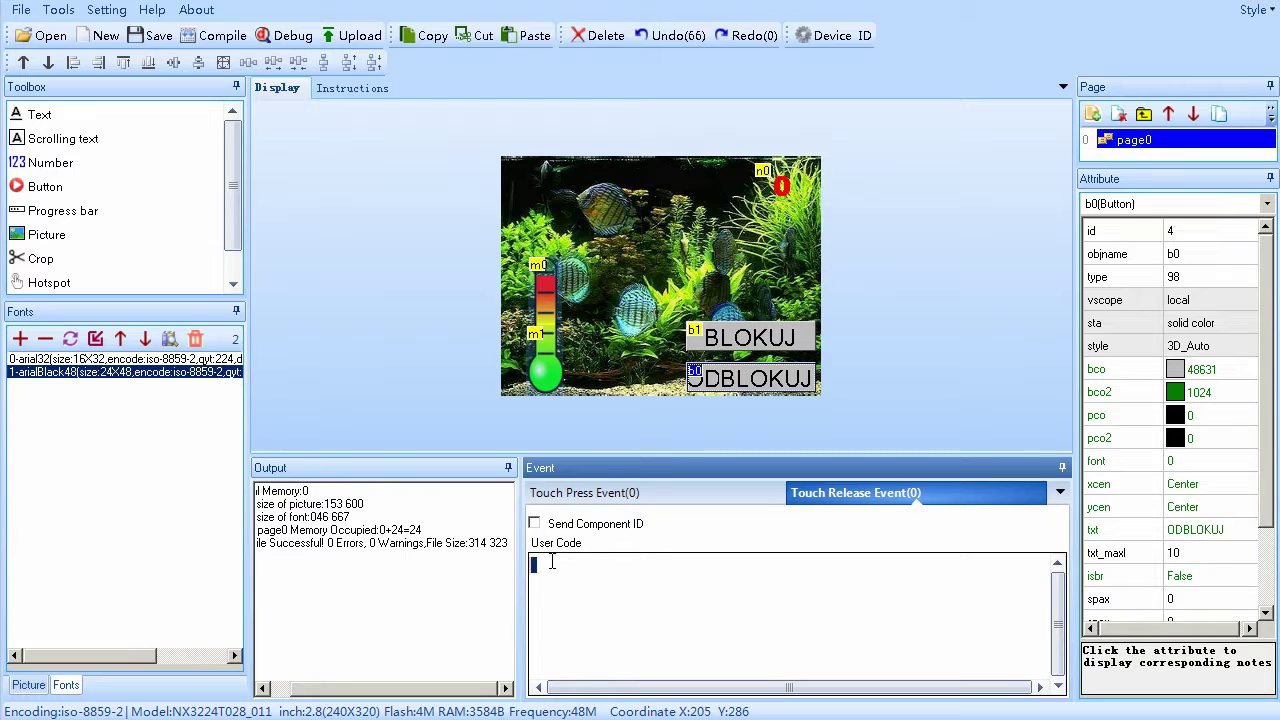
pyautogui.hotkey('ctrl', 'v')
pyautogui.click(589, 563)
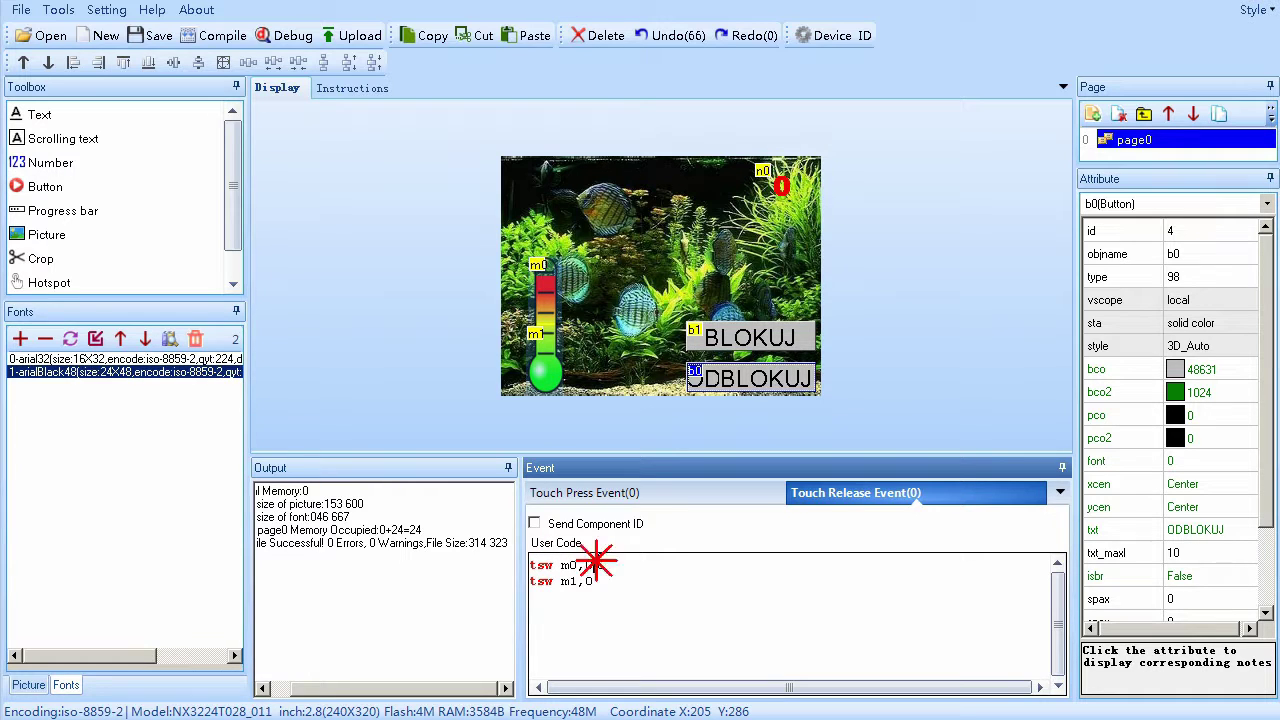
pyautogui.press('BackSpace')
pyautogui.write('1')
pyautogui.press('BackSpace')
pyautogui.write('1')
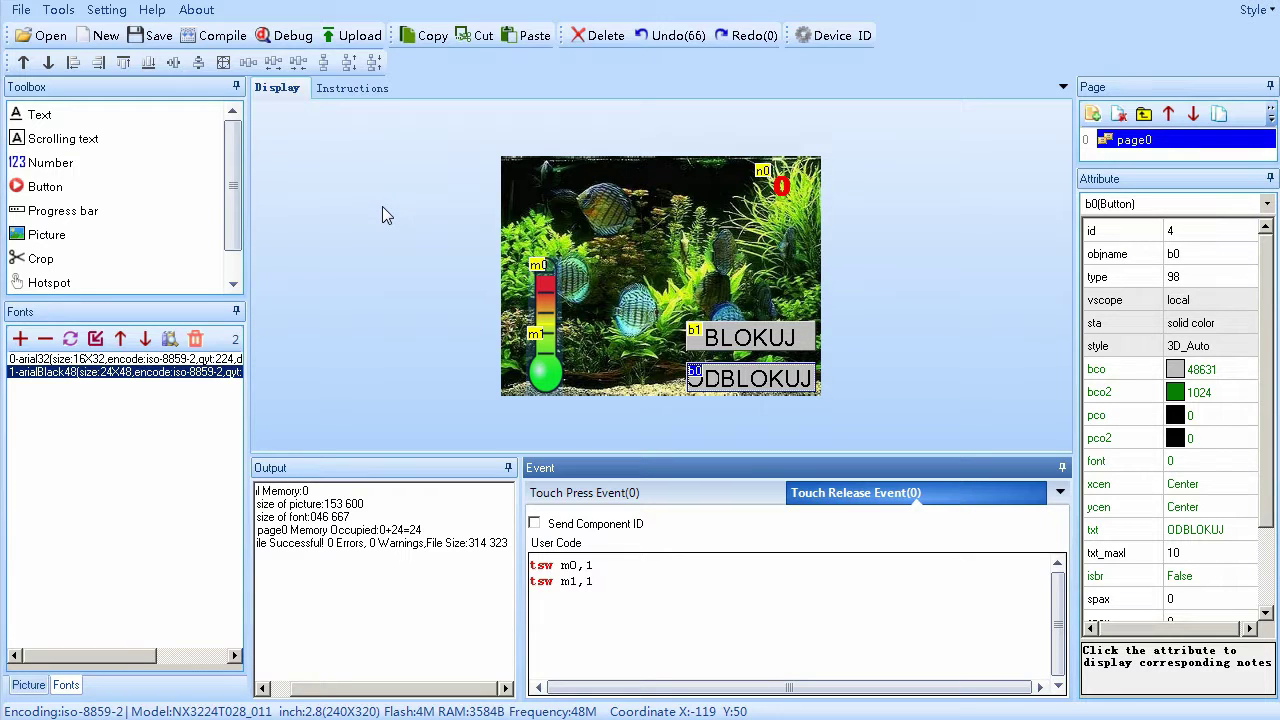
# Save and compile the project, and open it in the debug simulator with the whole simulator window in view.
pyautogui.click(155, 42)
pyautogui.click(222, 36)
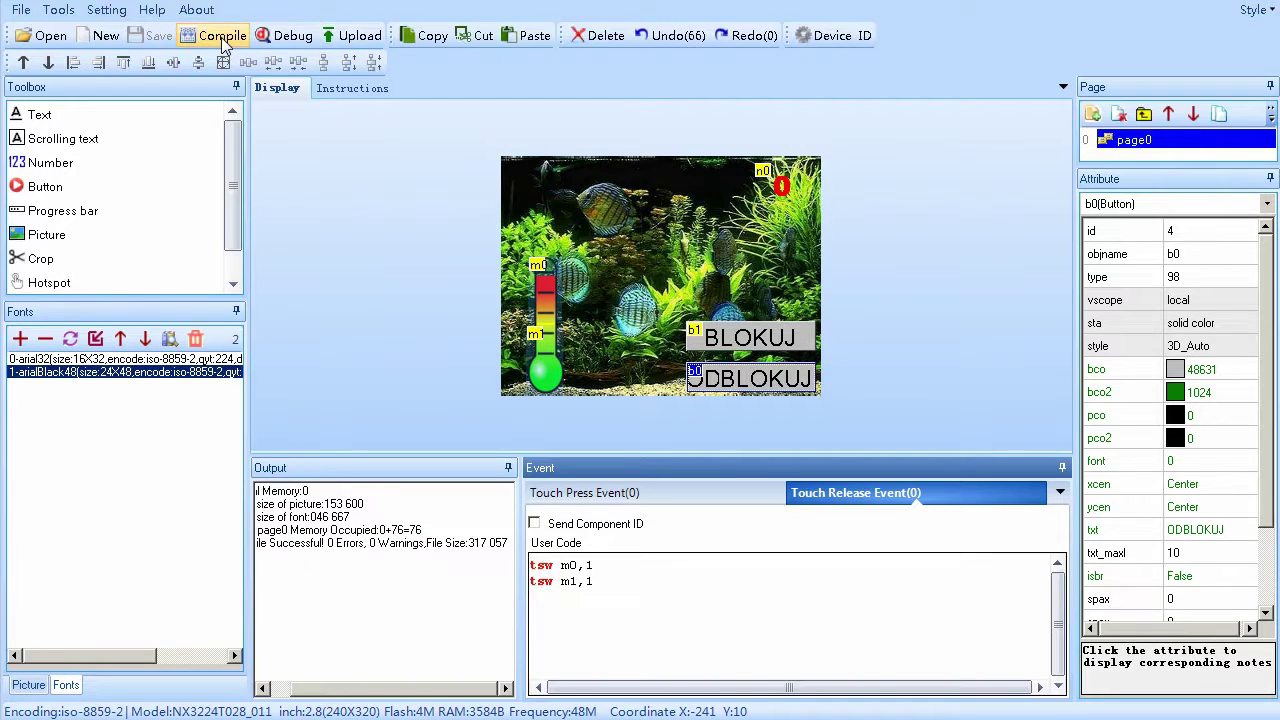
pyautogui.click(290, 36)
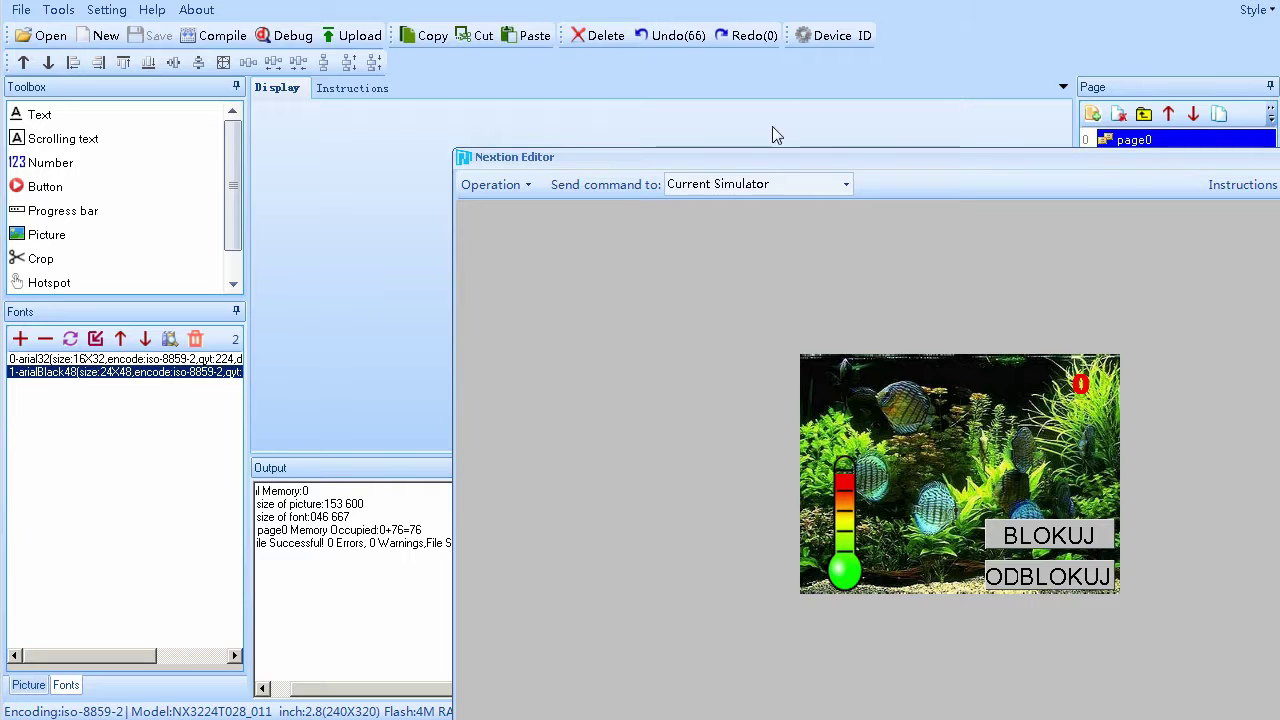
pyautogui.moveTo(772, 157); pyautogui.dragTo(473, 13)
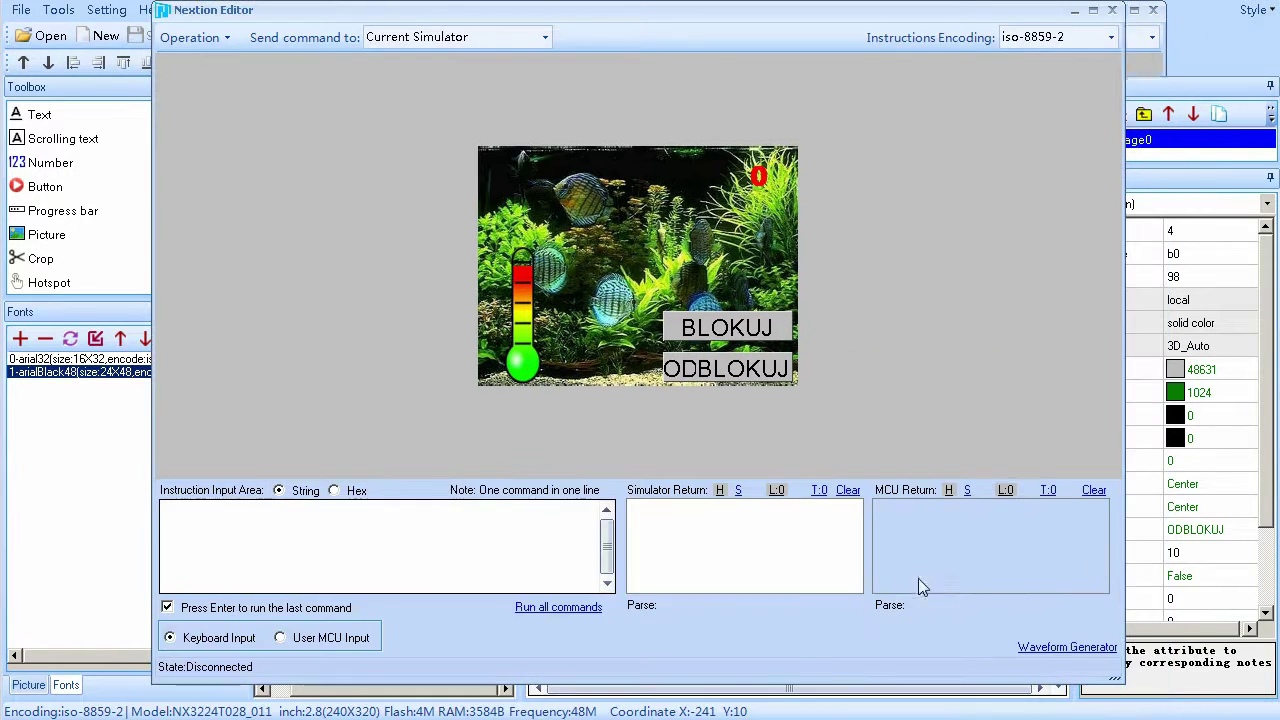
# Test the thermometer hotspots before and after using BLOKUJ, test them again after ODBLOKUJ, and close the simulator.
pyautogui.moveTo(527, 274)
pyautogui.mouseDown()
pyautogui.moveTo(524, 360)
pyautogui.moveTo(527, 279)
pyautogui.mouseUp()
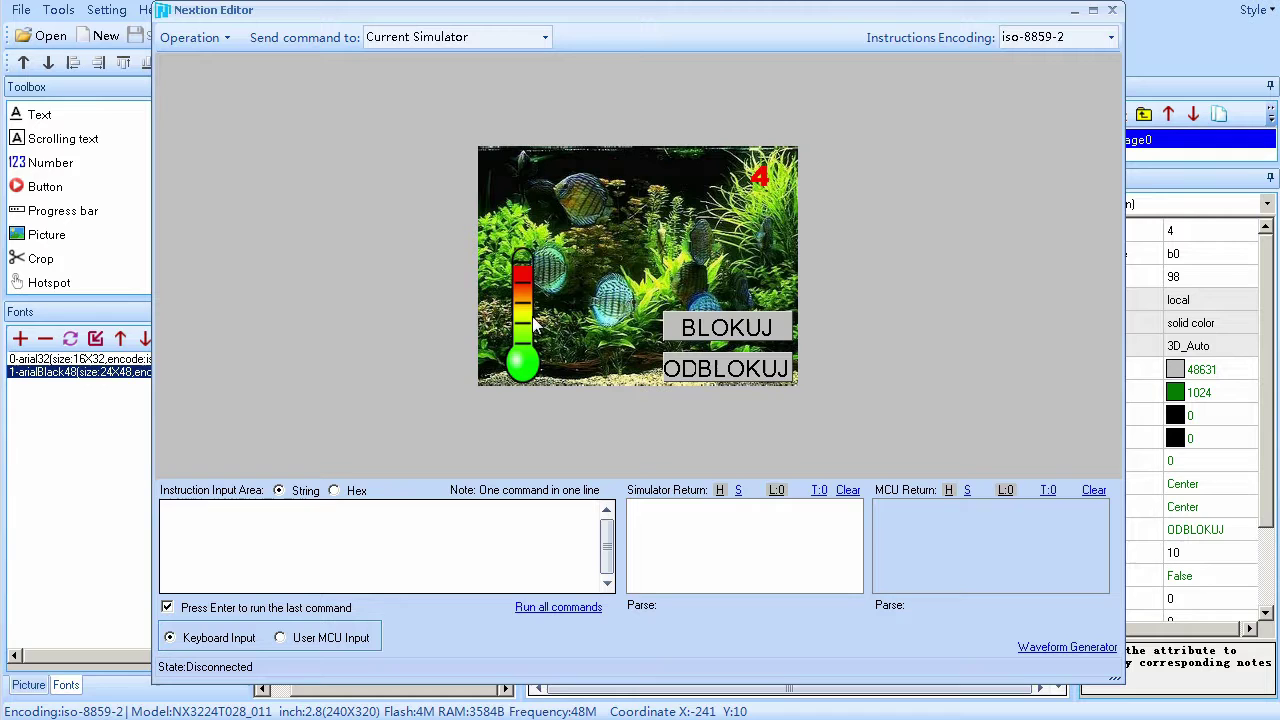
pyautogui.click(718, 333)
pyautogui.click(522, 275)
pyautogui.click(522, 362)
pyautogui.click(718, 370)
pyautogui.click(522, 367)
pyautogui.click(1113, 12)
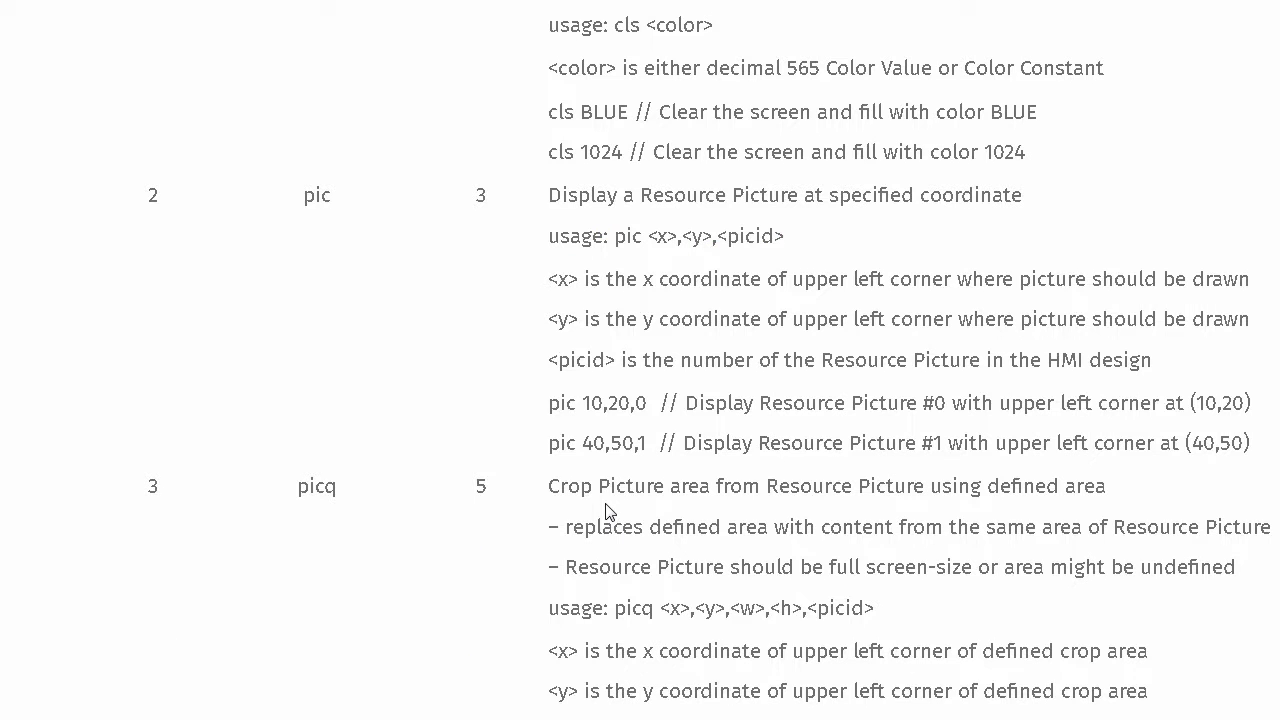
# Find the xstr command in the online Nextion instruction set and copy its example line xstr 10,10,100,30,1,WHITE,GREEN,1,1,1,va0.txt.
pyautogui.scroll(-5, 607, 503)
pyautogui.scroll(-8, 607, 503)
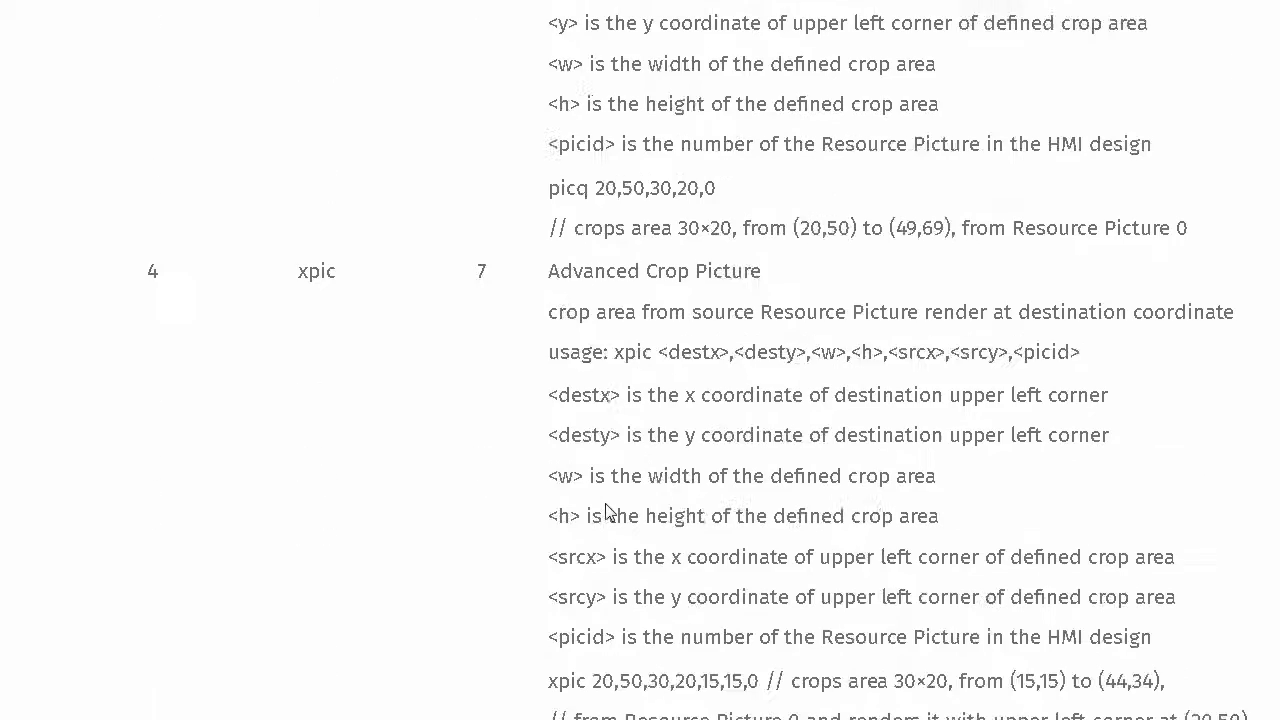
pyautogui.scroll(-2, 607, 510)
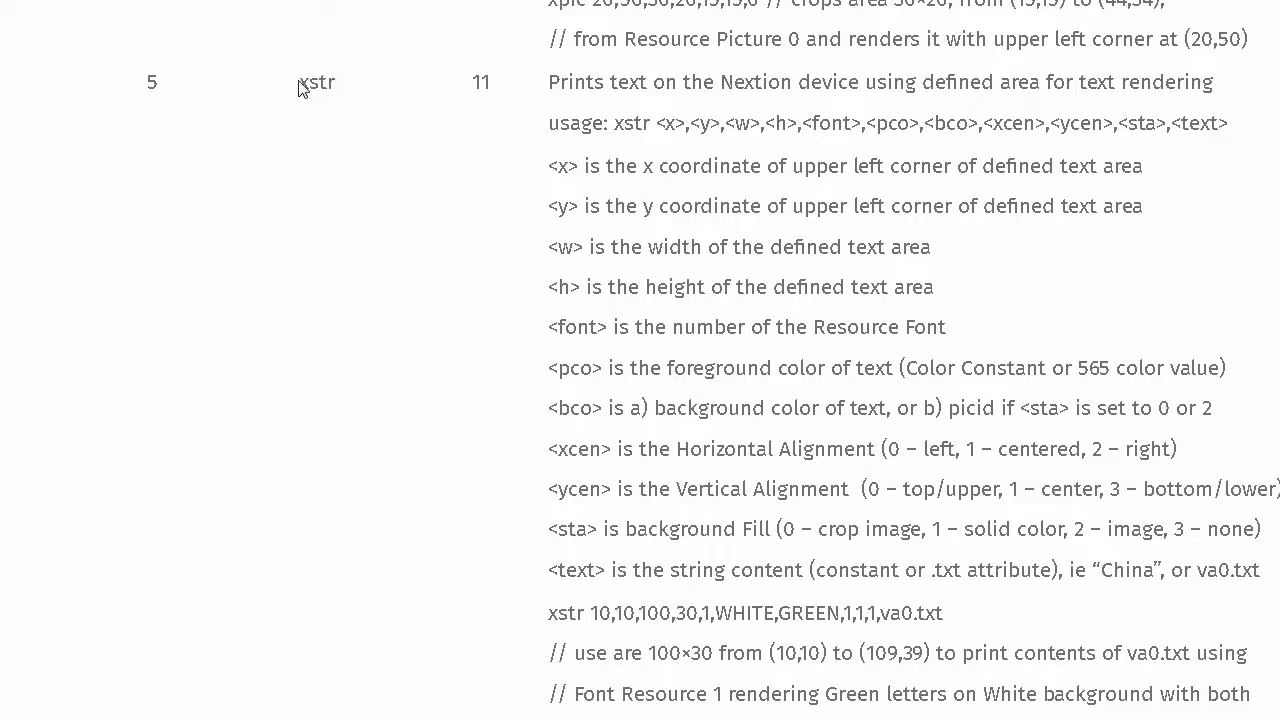
pyautogui.moveTo(553, 83); pyautogui.dragTo(1214, 86)
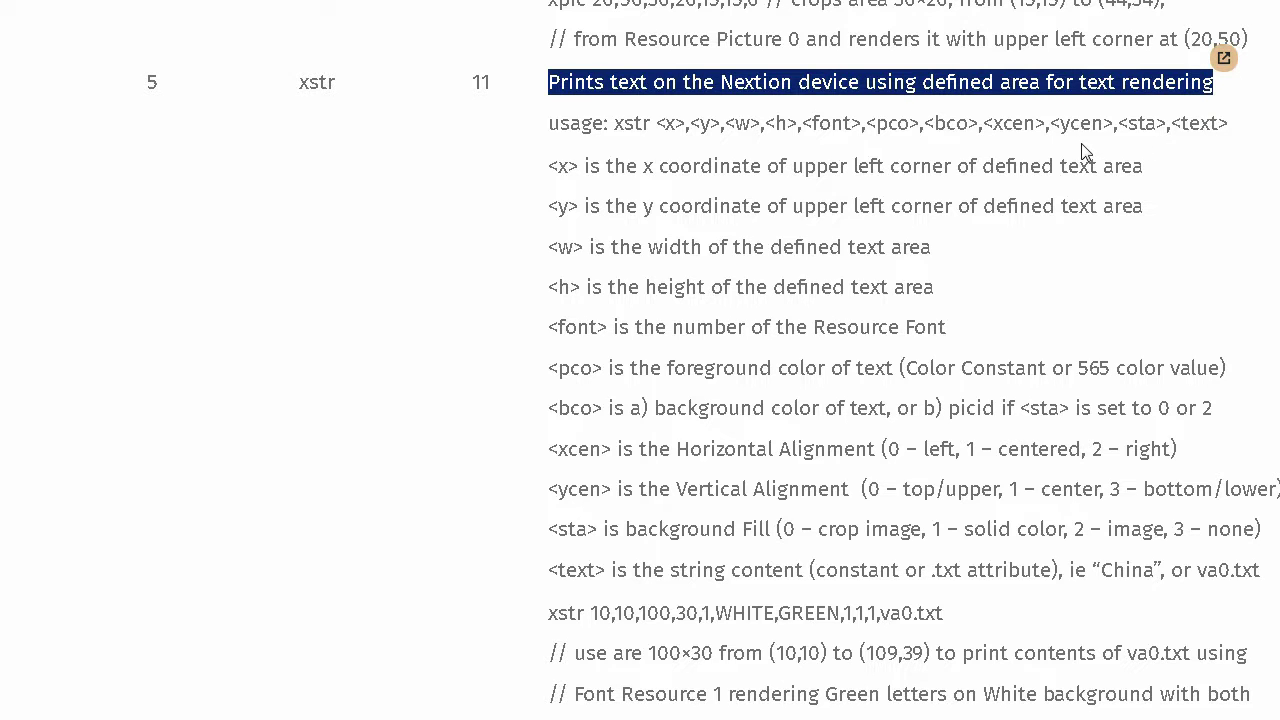
pyautogui.moveTo(943, 612); pyautogui.dragTo(549, 612)
pyautogui.hotkey('ctrl', 'c')
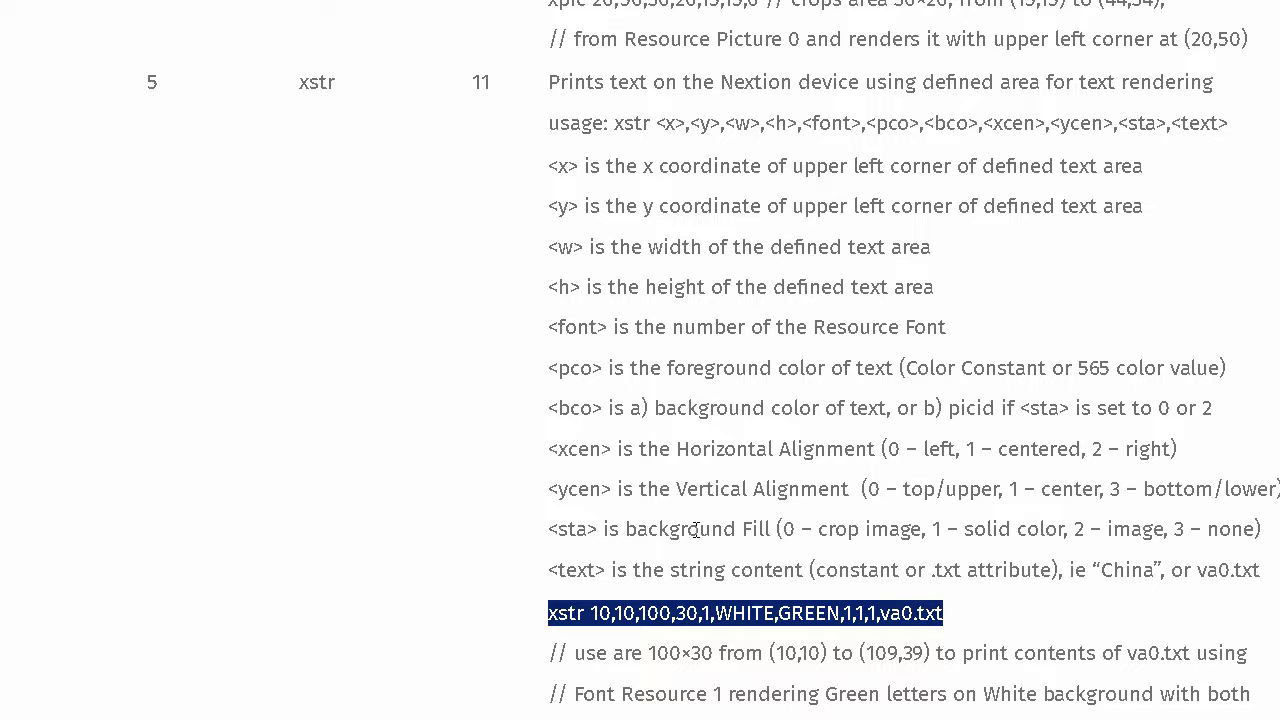
pyautogui.scroll(3, 695, 529)
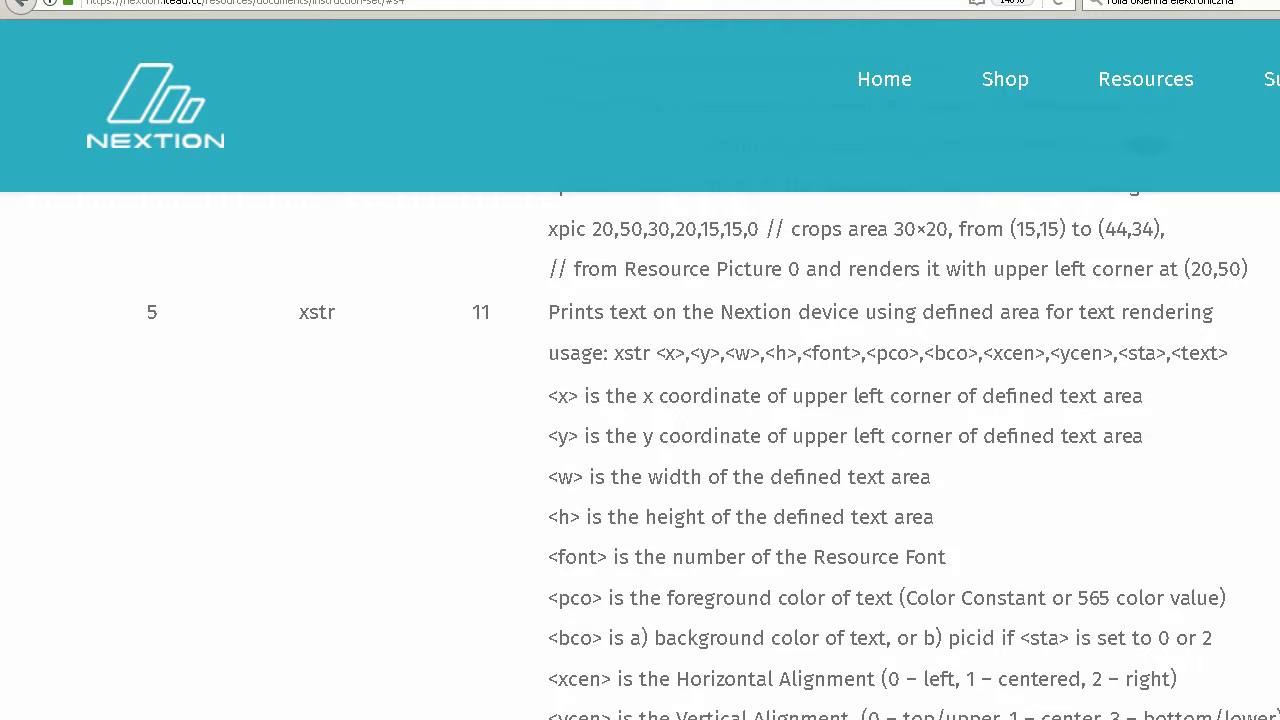
# Return to the Nextion Editor and paste the copied xstr example line below the tsw lines in the BLOKUJ button's touch release event.
pyautogui.hotkey('alt', 'Tab')
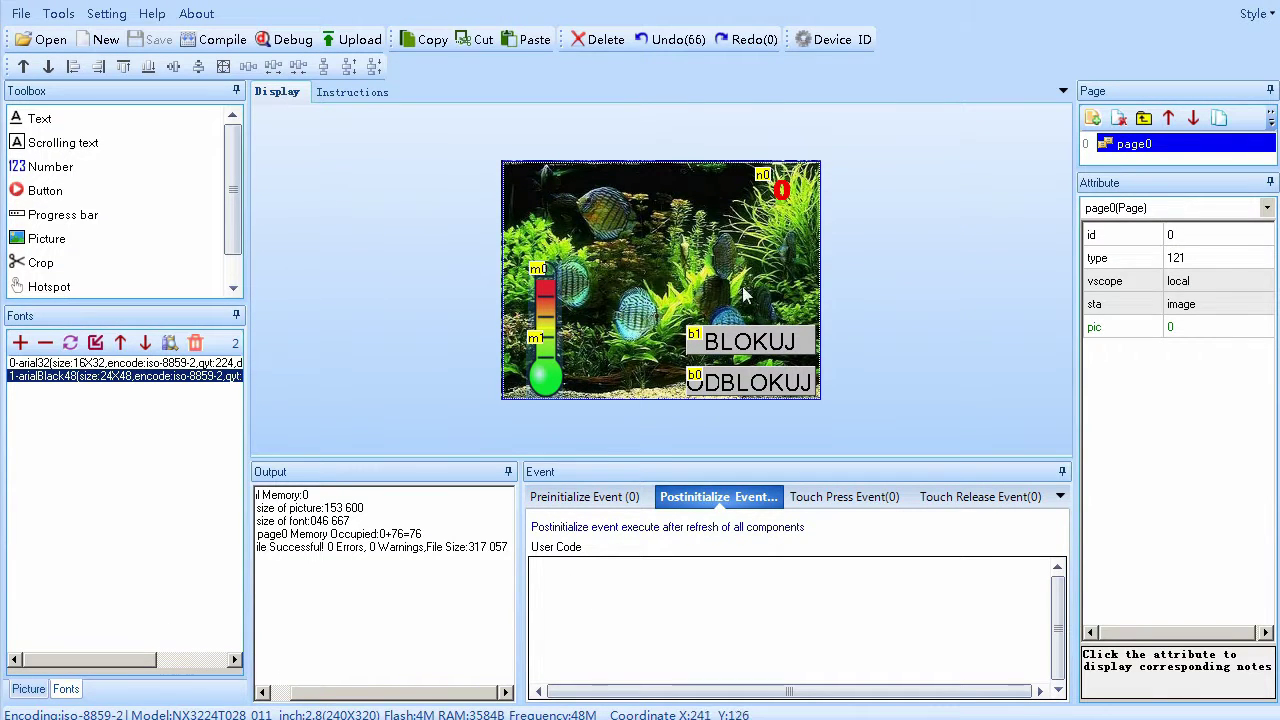
pyautogui.click(752, 345)
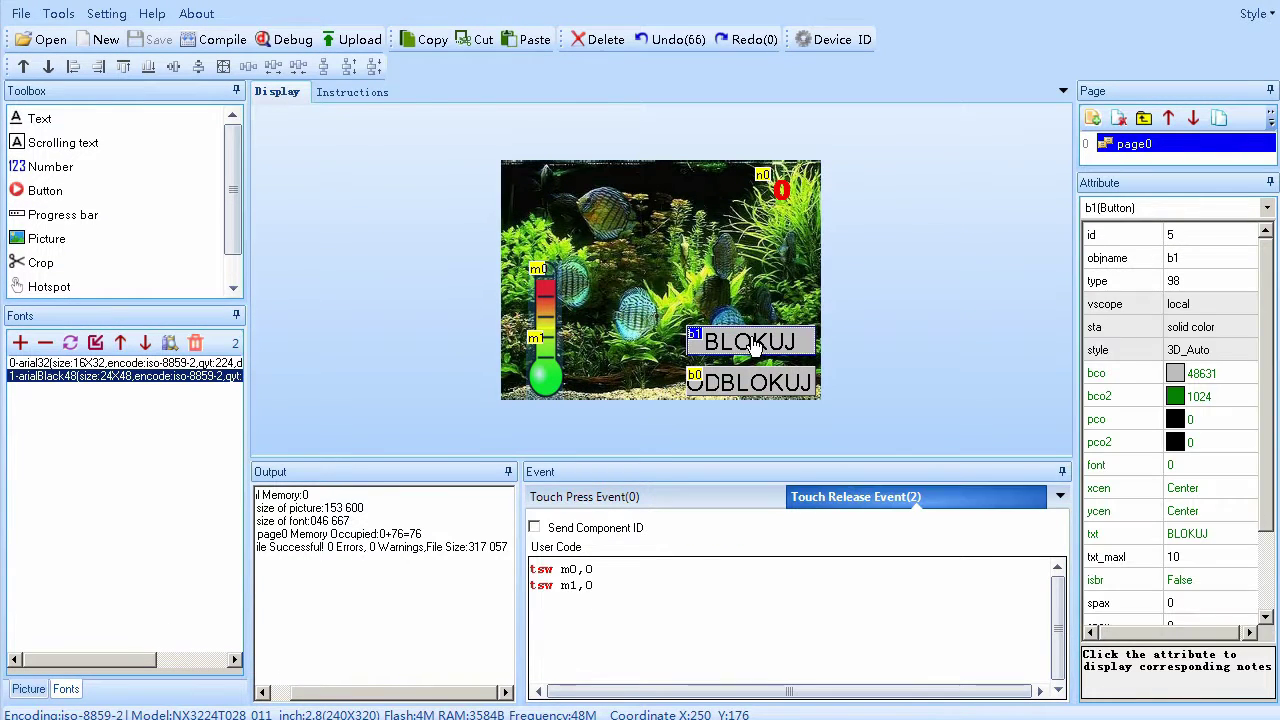
pyautogui.click(632, 590)
pyautogui.press('Return')
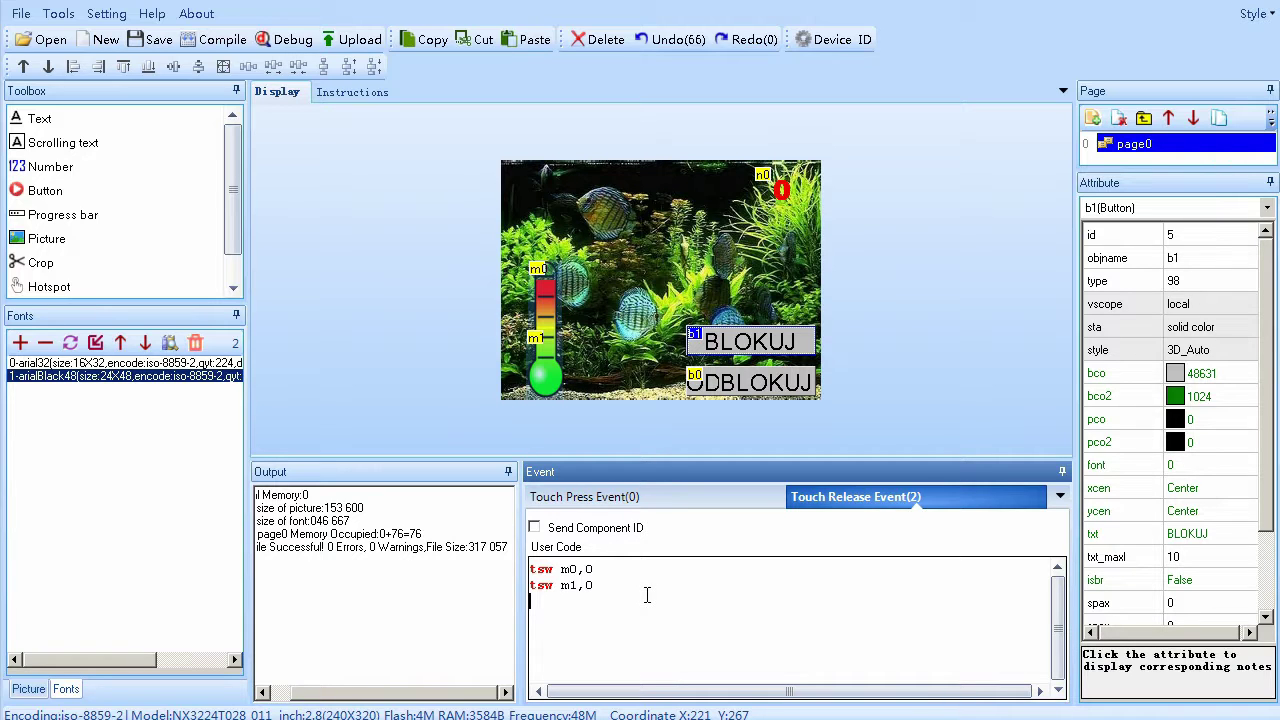
pyautogui.hotkey('ctrl', 'v')
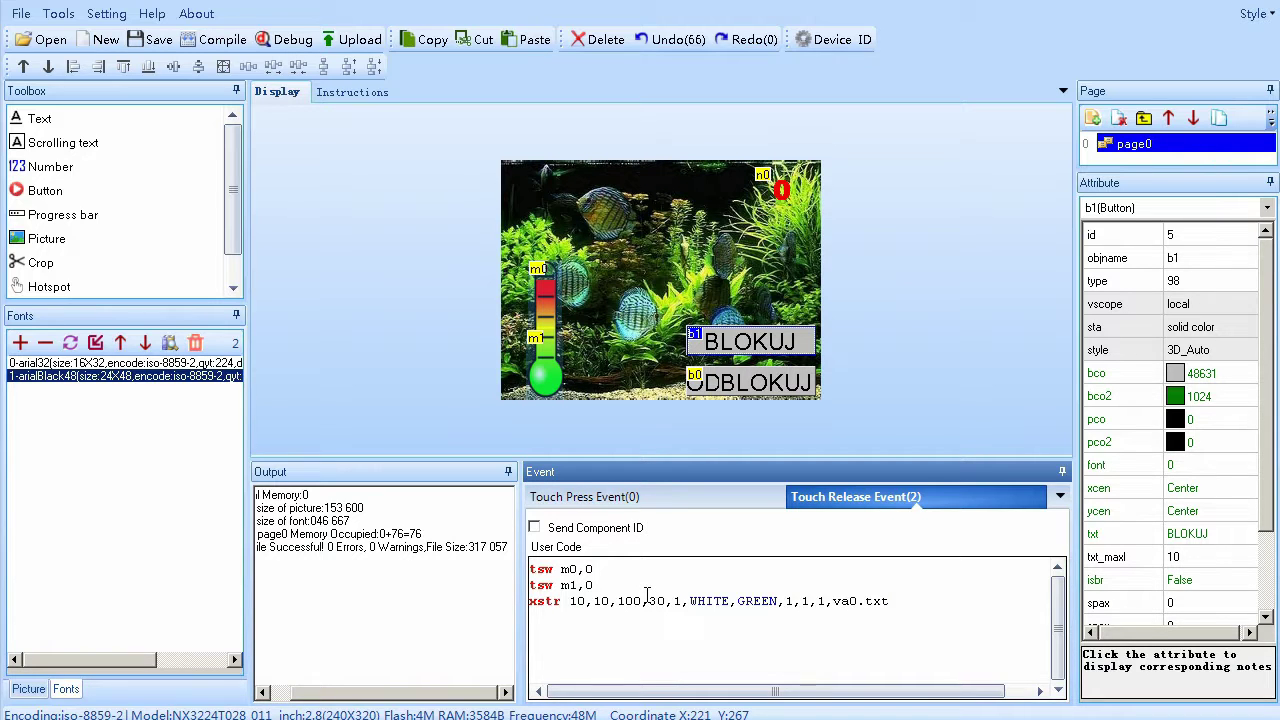
# Replace the va0.txt argument at the end of the xstr line with the quoted text "BLOKADA".
pyautogui.press('BackSpace')
pyautogui.press('BackSpace')
pyautogui.press('BackSpace')
pyautogui.press('BackSpace')
pyautogui.press('BackSpace')
pyautogui.press('BackSpace')
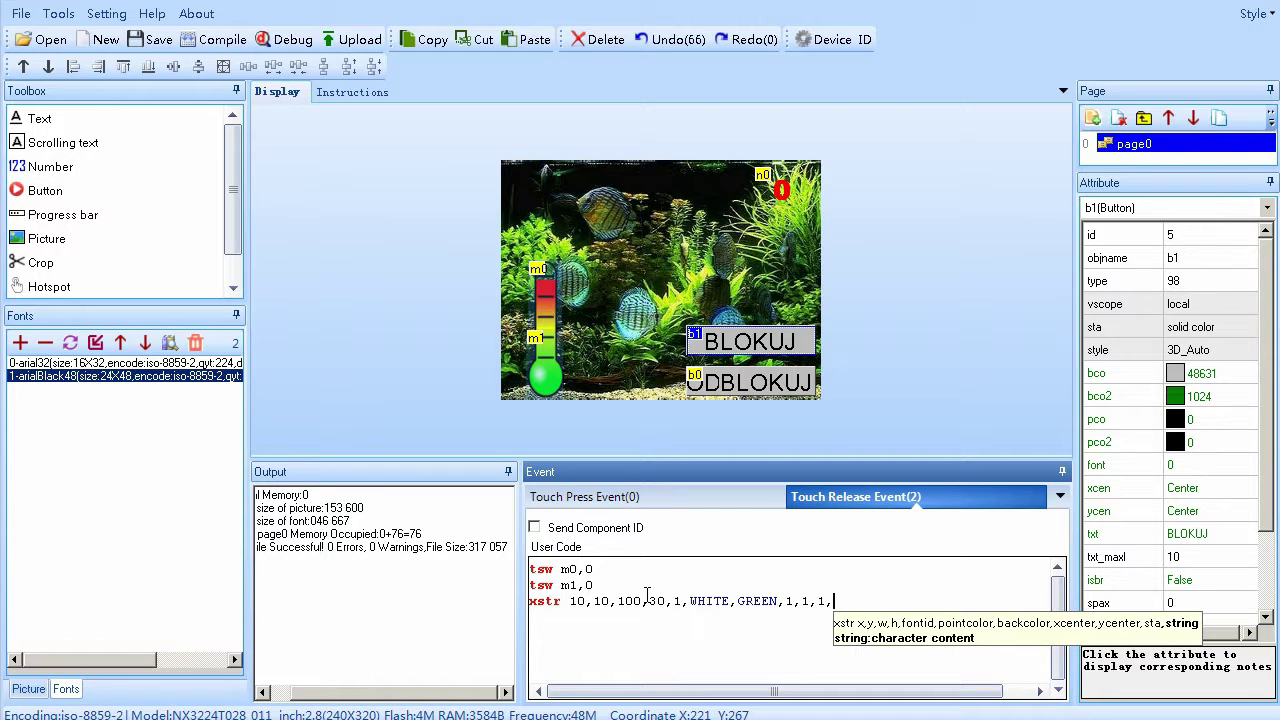
pyautogui.write('"')
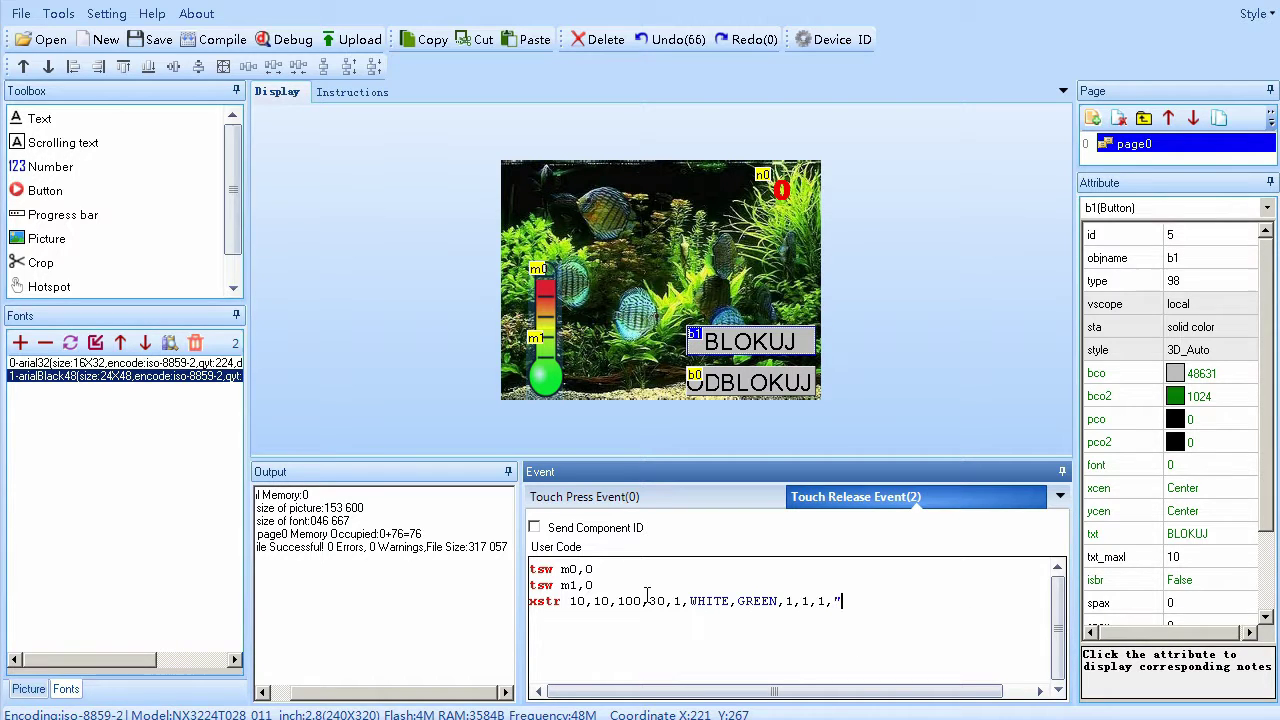
pyautogui.write('BLOKADA"')
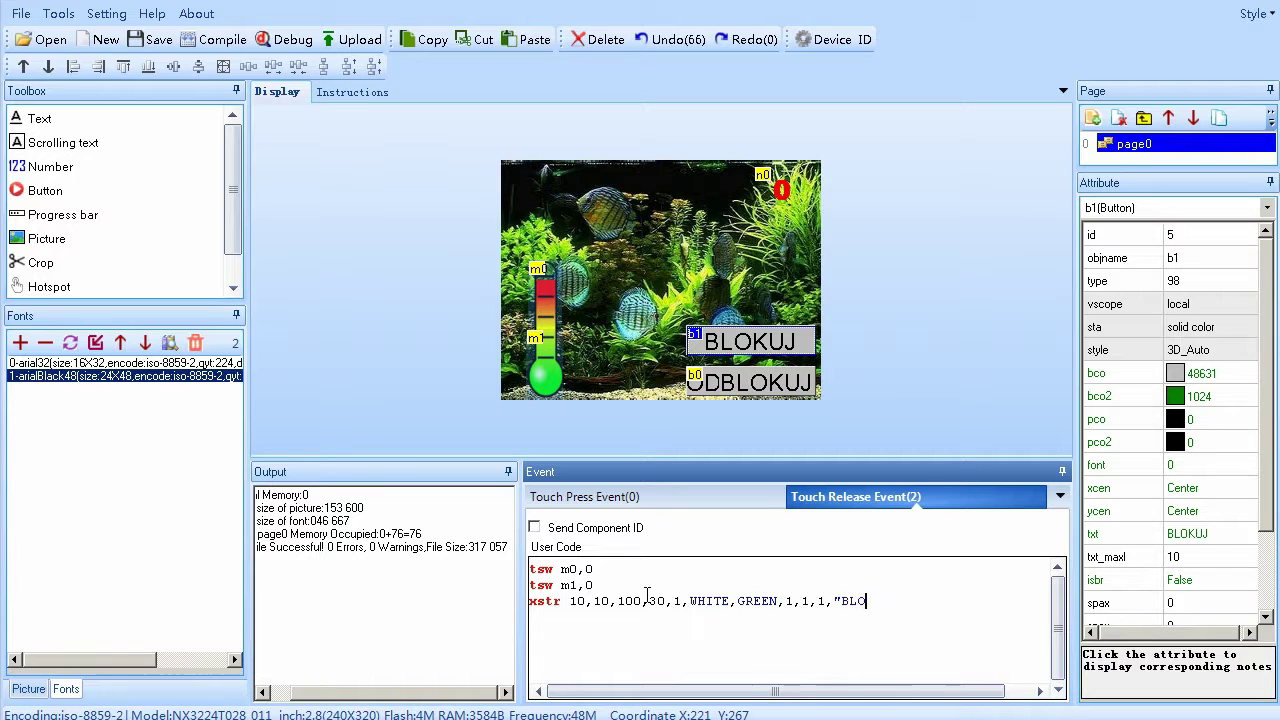